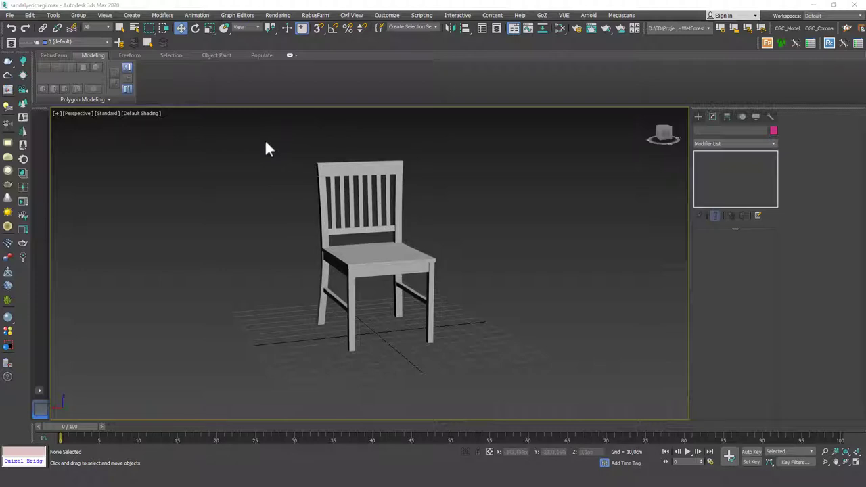
Select all parts of the existing chair and move them together along the X axis, clear of the grid centre.
left_click_drag(265, 139, 475, 358)
middle_click_drag(443, 209, 349, 238, "alt")
scroll(348, 238, "down", 2)
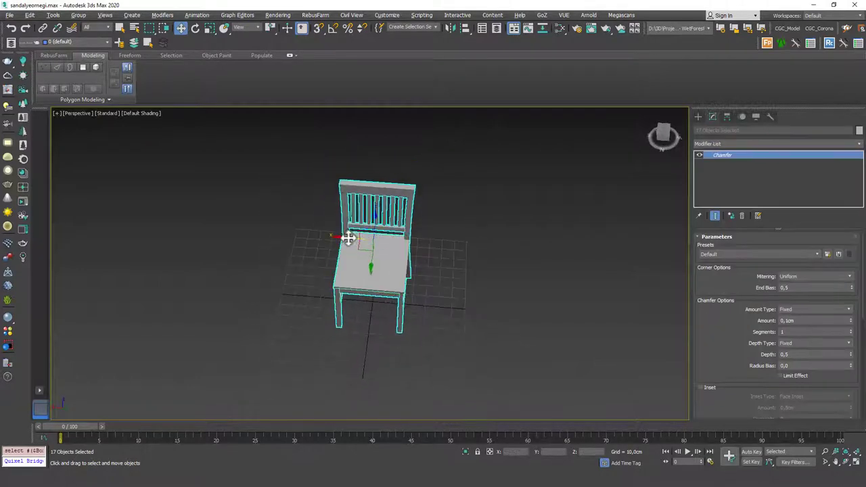
left_click_drag(348, 237, 531, 249)
left_click(440, 197)
middle_click_drag(440, 197, 444, 220, "alt")
key("z")
scroll(417, 247, "down", 4)
middle_click_drag(408, 253, 440, 248)
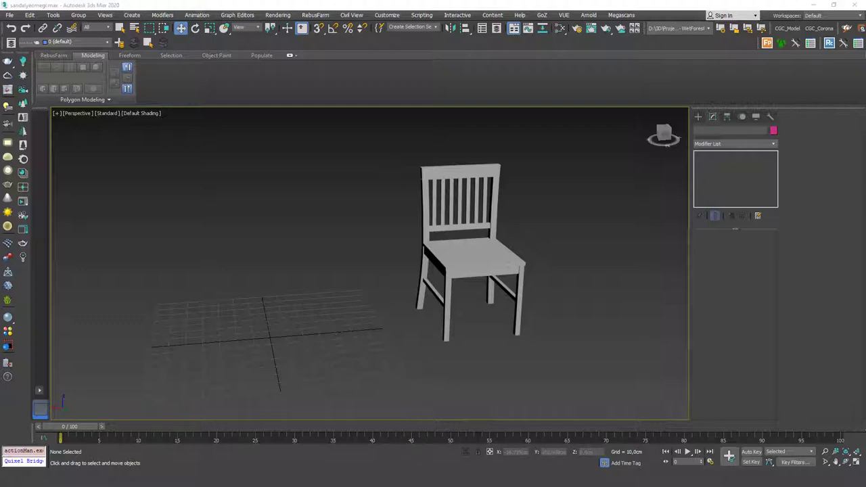
Examine the dimensioned chair reference drawing and the legs, seat and backrest of the existing chair model.
right_click_drag(0, 166, 229, 184)
scroll(212, 184, "down", 1)
scroll(179, 218, "up", 1)
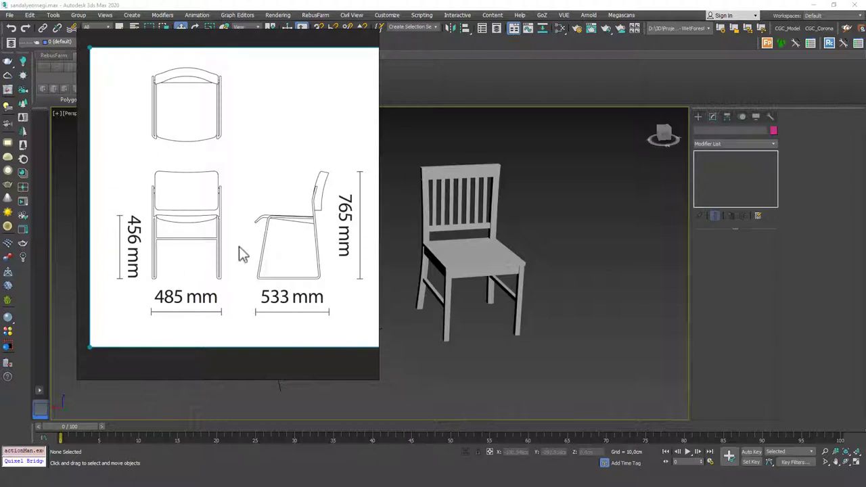
left_click(61, 290)
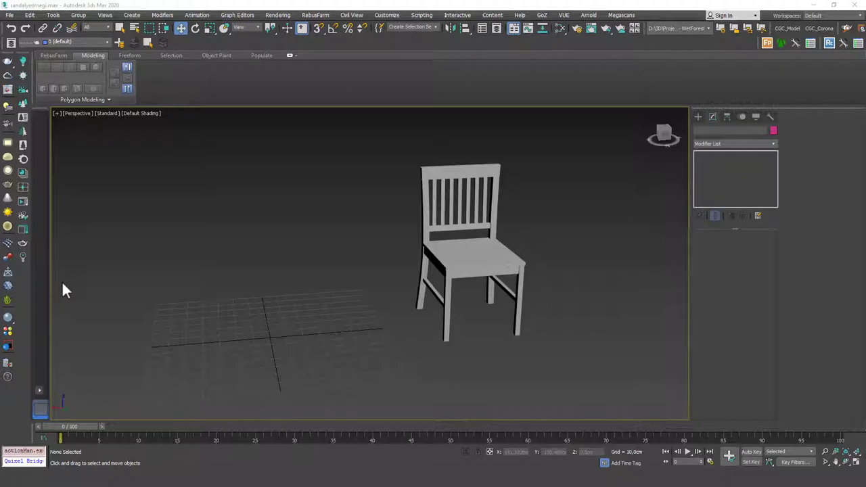
scroll(396, 283, "up", 5)
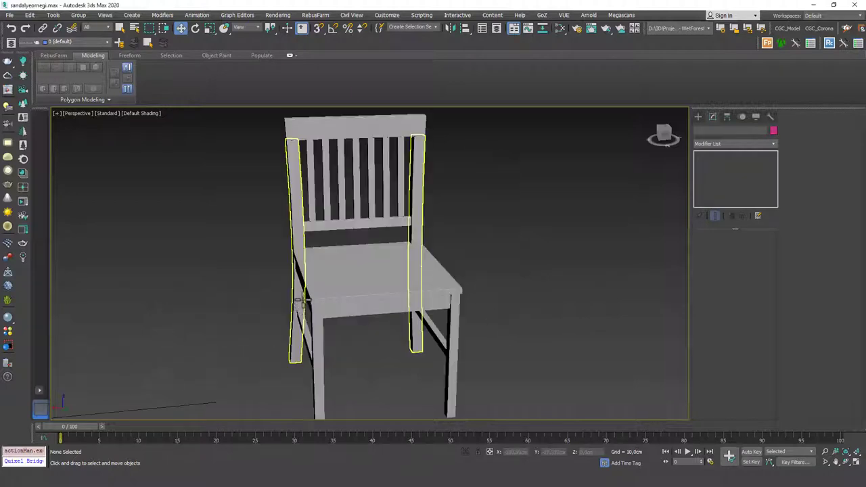
scroll(385, 289, "up", 2)
middle_click_drag(264, 287, 398, 251)
scroll(398, 250, "down", 5)
middle_click_drag(365, 277, 399, 249)
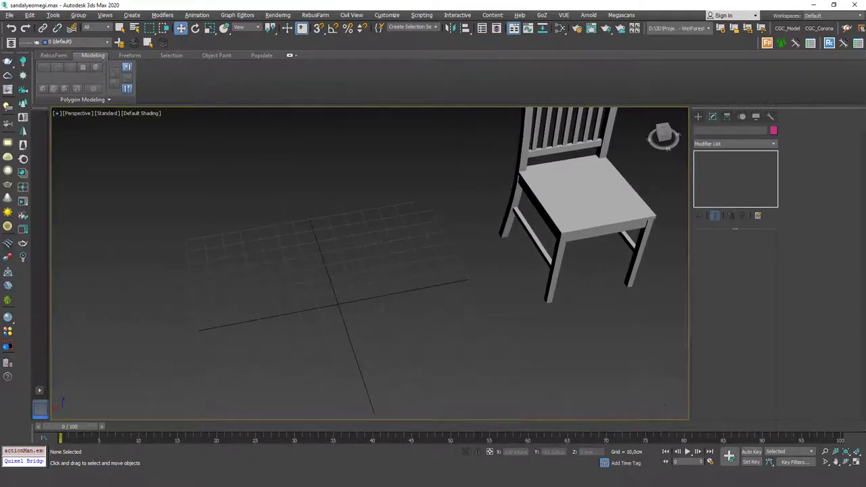
Shrink the dimensioned chair reference window to fit its image, place it clear of the modelling area and keep it always on top.
right_click_drag(1, 250, 621, 221)
left_click_drag(623, 229, 561, 280)
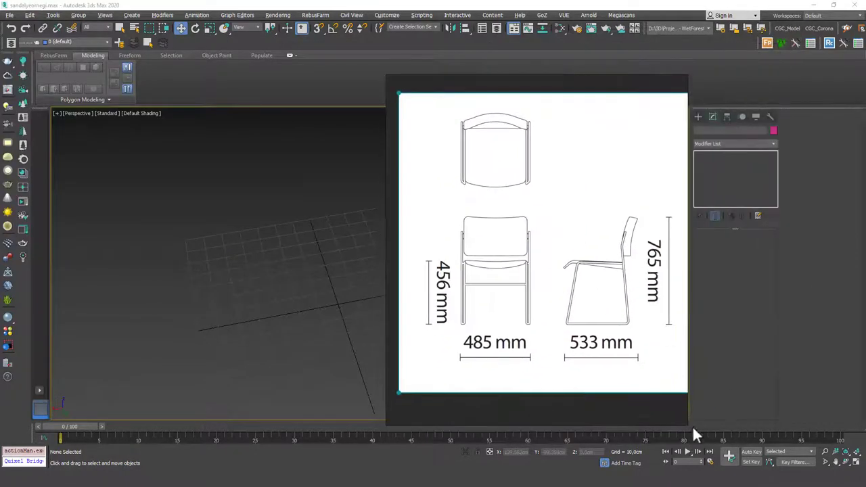
left_click_drag(683, 418, 535, 224)
scroll(456, 162, "down", 4)
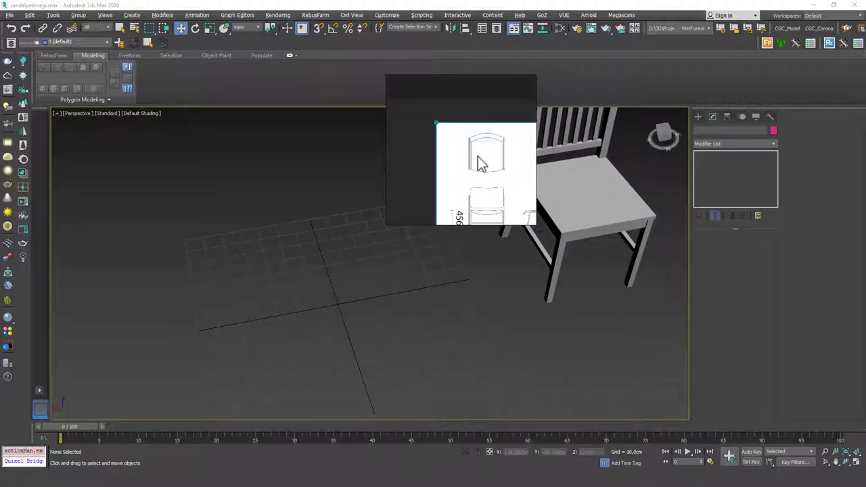
double_click(437, 125)
right_click_drag(504, 190, 187, 232)
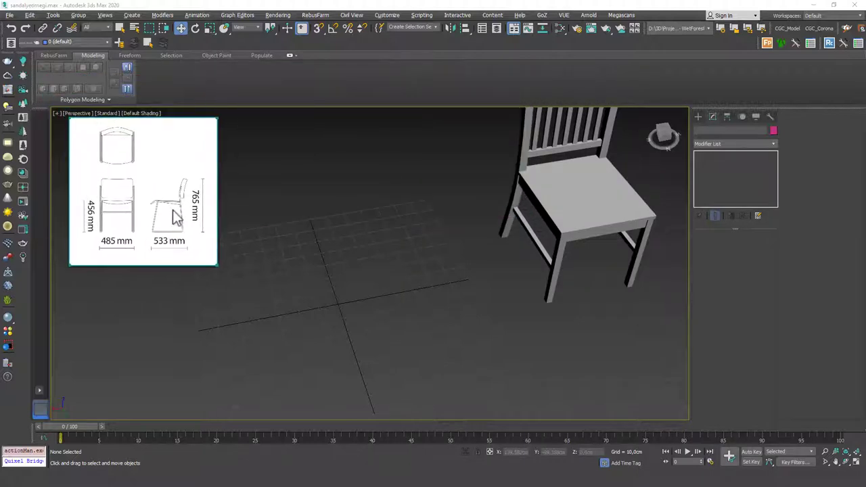
key("ctrl+shift+a")
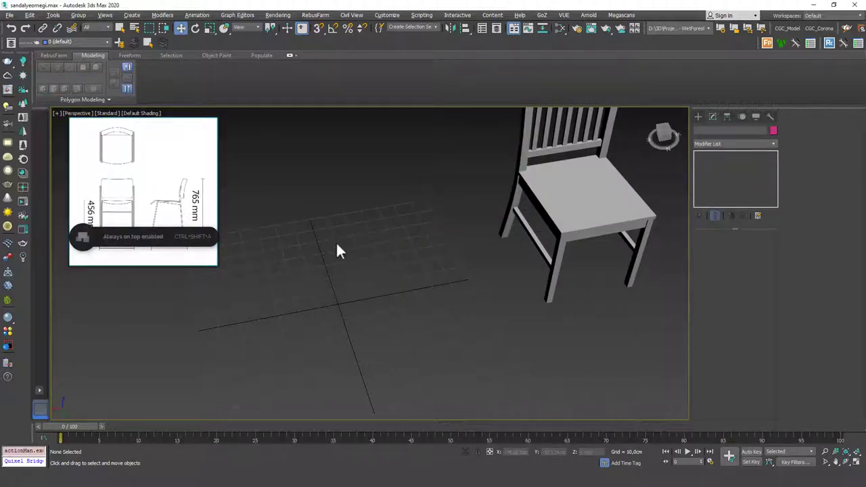
Draw a box about 69 cm long, 41 cm wide and 5 cm high on the ground grid for the seat.
left_click(699, 117)
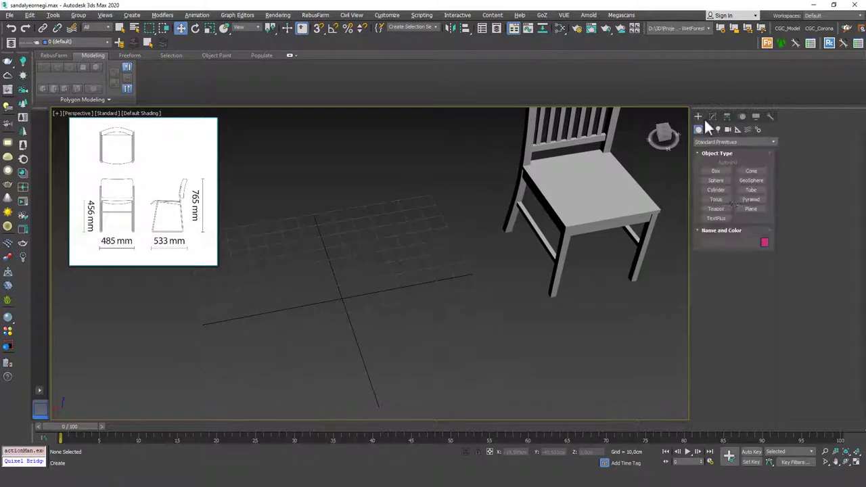
left_click(721, 171)
left_click_drag(293, 259, 406, 339)
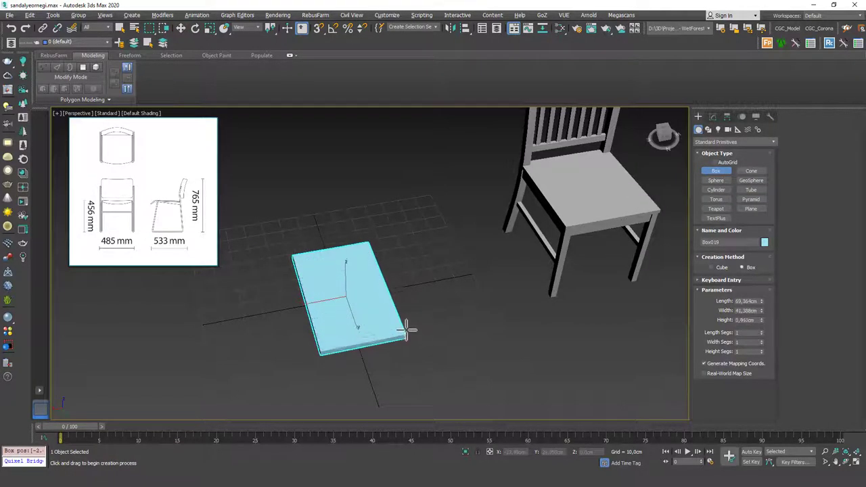
left_click(407, 326)
right_click(409, 323)
Set the seat box's length to 53 cm and its width to 48 cm.
left_click(712, 116)
double_click(748, 248)
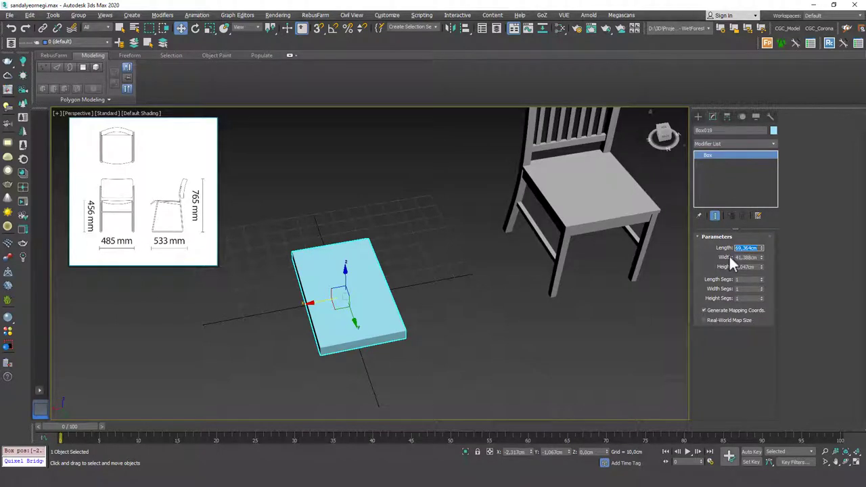
type("53")
key("Tab")
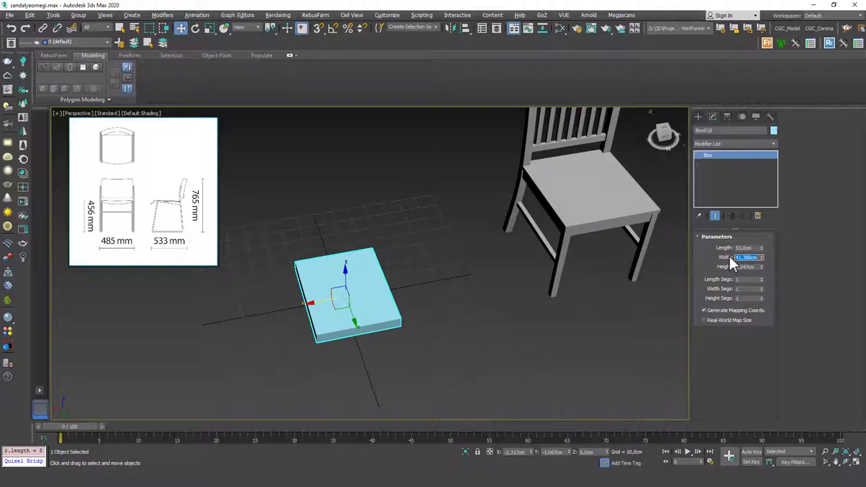
type("48")
key("Return")
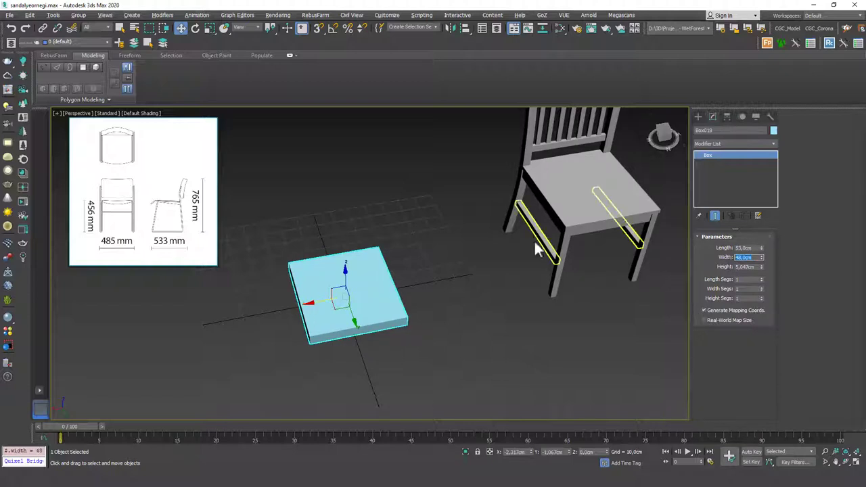
Centre the seat box at X 0 and Y 0 and set its height to 2 cm.
middle_click_drag(449, 298, 471, 293)
right_click(530, 452)
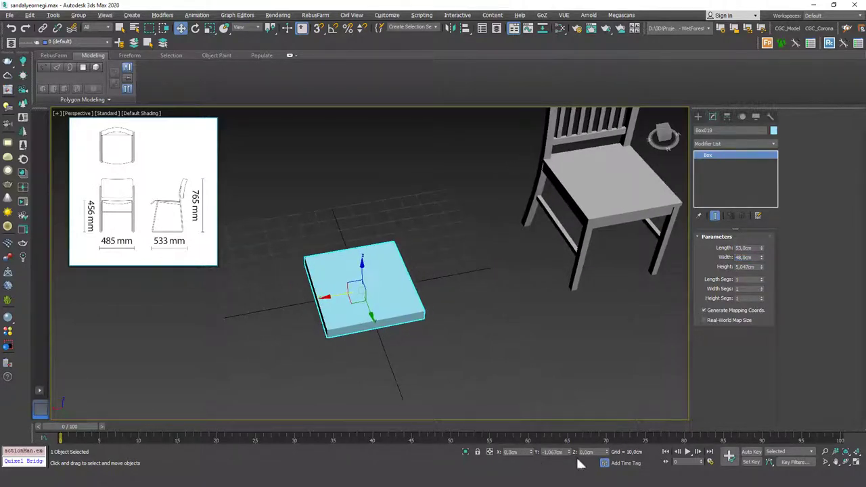
right_click(570, 452)
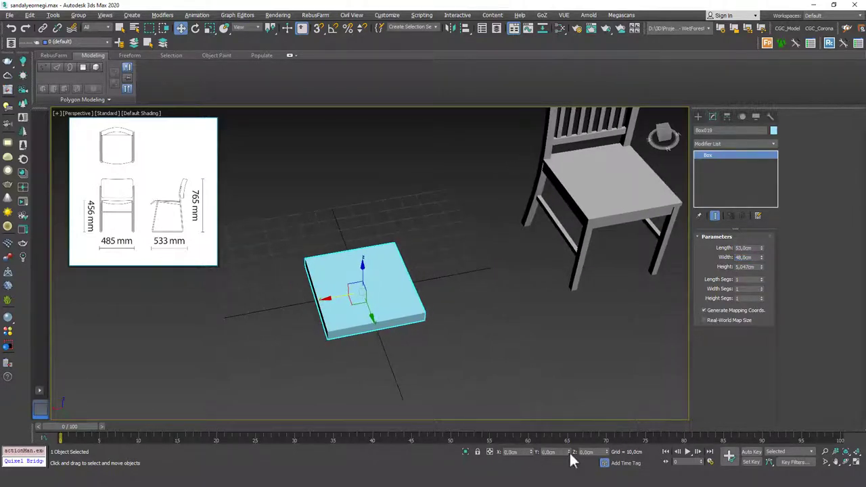
double_click(747, 267)
type("2")
key("Return")
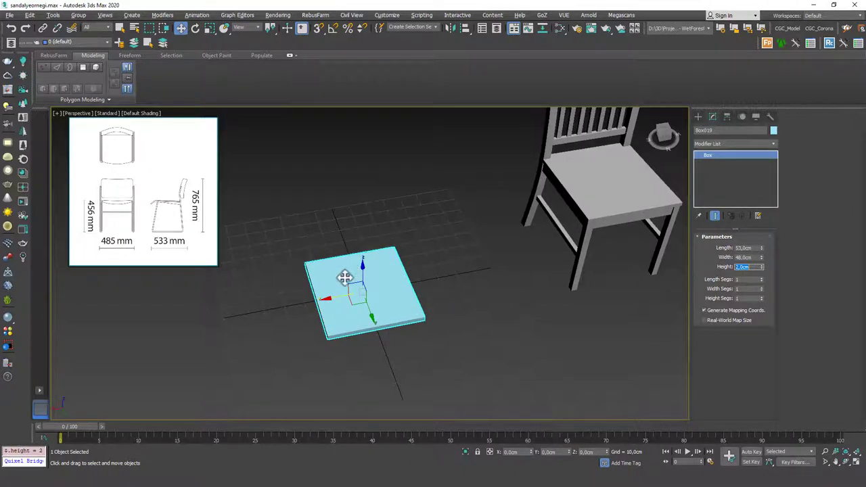
Raise the seat box to a Z position of 45 cm.
middle_click_drag(345, 278, 387, 254, "alt")
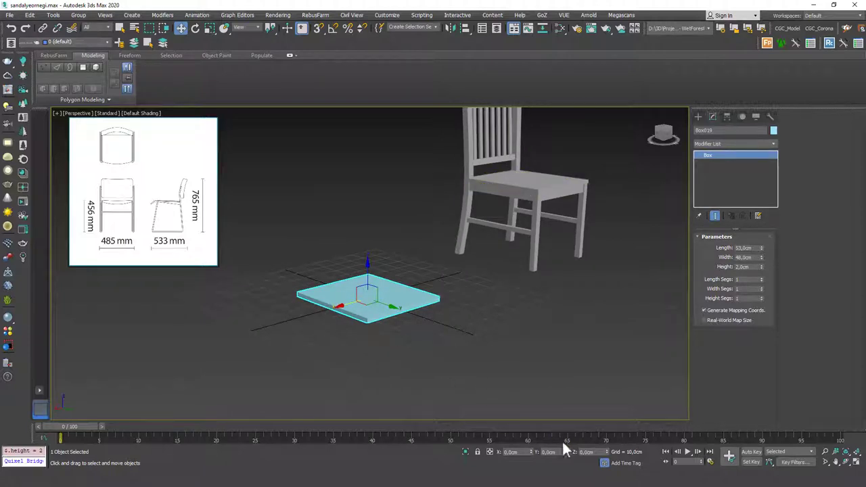
double_click(586, 452)
type("45")
key("Return")
middle_click_drag(418, 377, 381, 209, "alt")
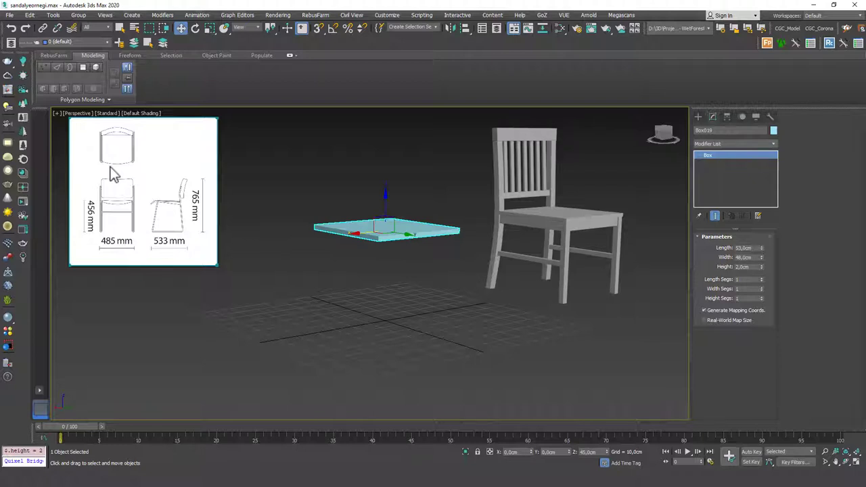
In a wireframe Top view, draw a leg box about 6.5 by 5.6 cm and 9.7 cm high at the seat's positive X, positive Y corner.
key("t")
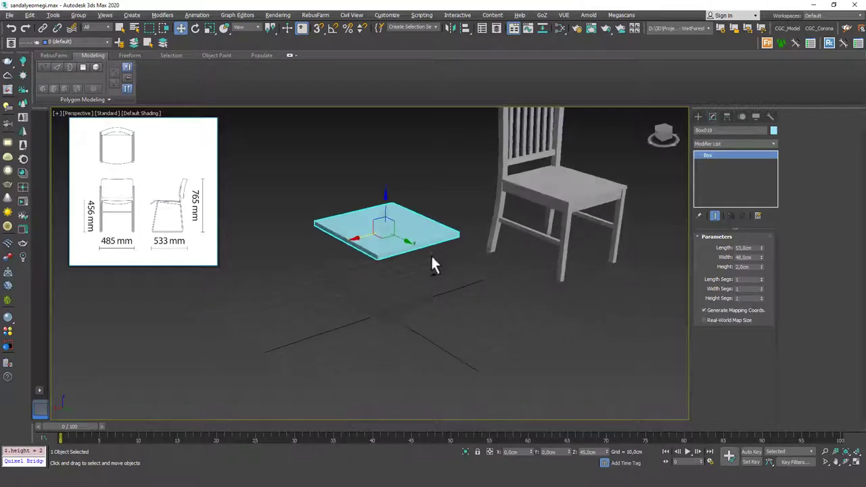
key("z")
scroll(492, 229, "down", 1)
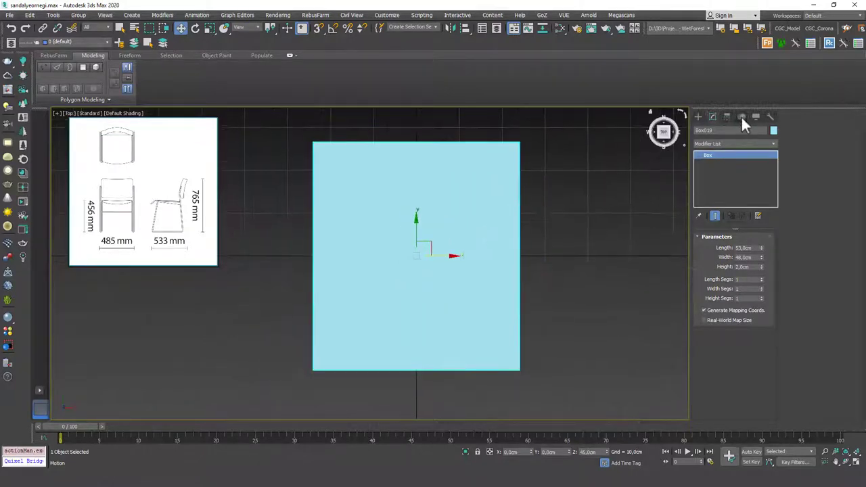
left_click(698, 116)
left_click(715, 171)
key("F3")
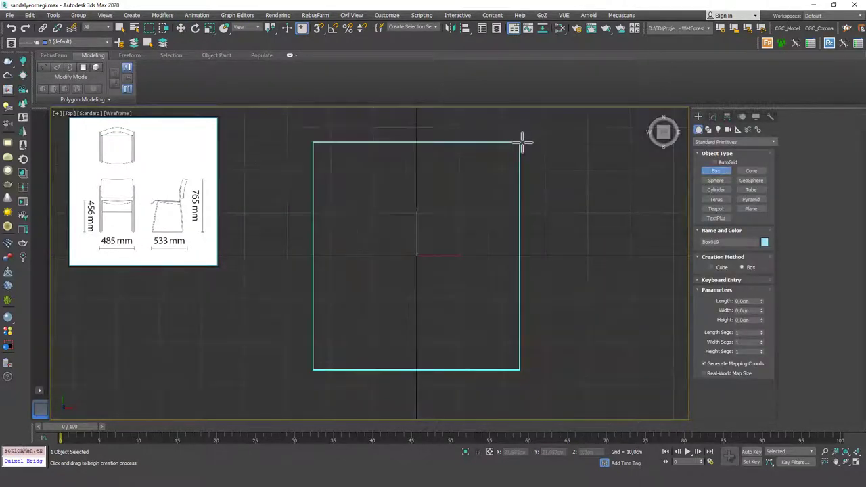
left_click_drag(518, 142, 493, 170)
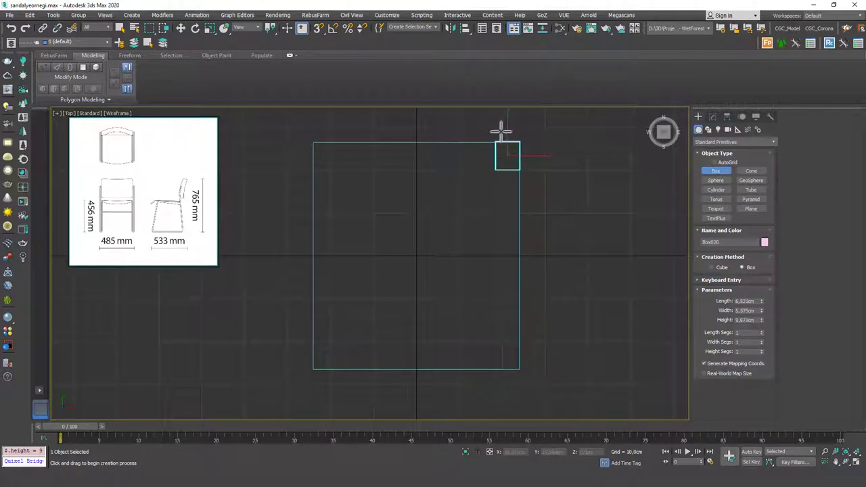
left_click(500, 131)
key("w")
middle_click_drag(495, 178, 495, 190)
In a shaded Perspective view, set the leg box's length and width to 3.5 cm each.
left_click(714, 117)
middle_click_drag(587, 190, 454, 167, "alt")
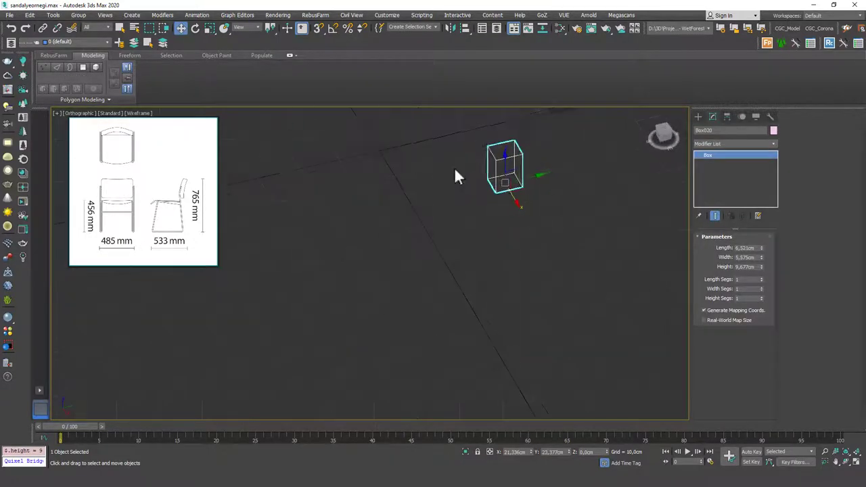
key("F3")
mouse_move(503, 146)
middle_mouse_down()
mouse_move(495, 246)
mouse_move(447, 202)
middle_mouse_up()
scroll(449, 204, "down", 4)
mouse_move(463, 259)
middle_mouse_down()
mouse_move(463, 281)
mouse_move(464, 224)
mouse_move(374, 242)
mouse_move(406, 234)
mouse_move(414, 269)
mouse_move(401, 263)
middle_mouse_up()
key("p")
key("z")
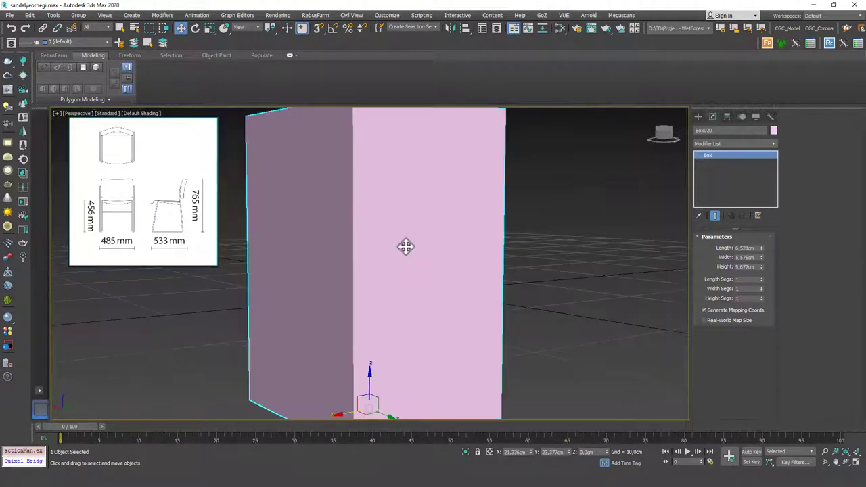
scroll(403, 240, "down", 8)
middle_click_drag(406, 232, 417, 313)
scroll(418, 230, "up", 2)
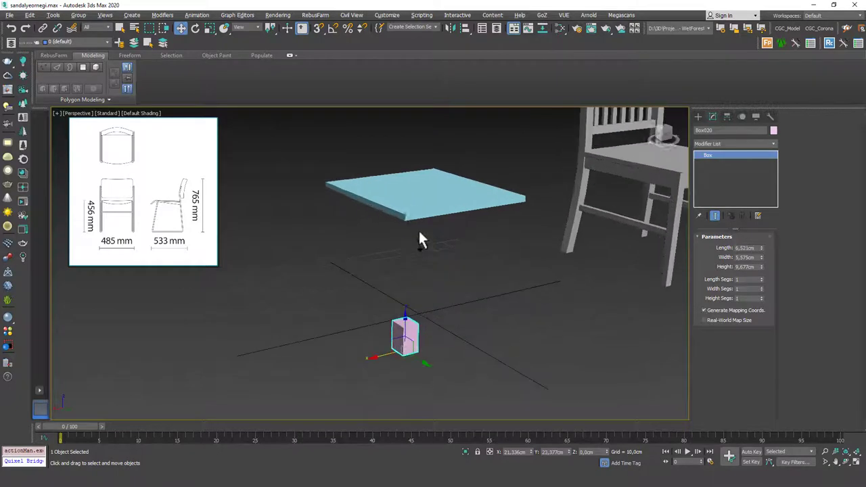
double_click(746, 247)
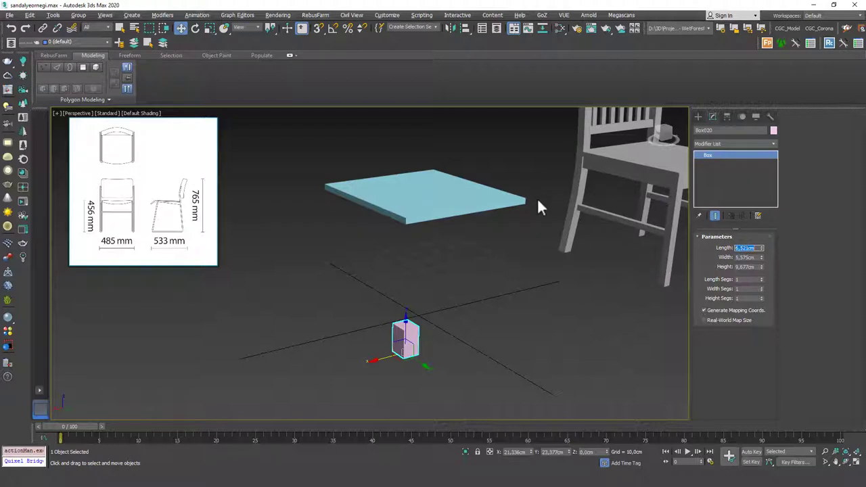
type("3,5")
key("Return")
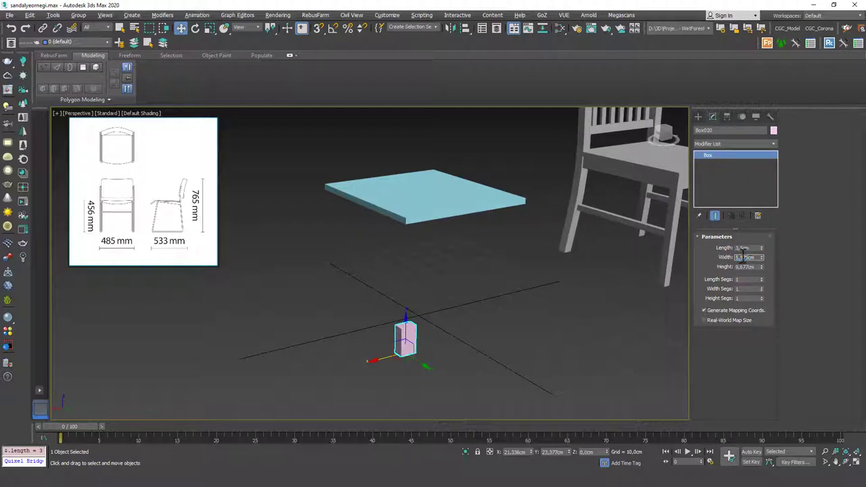
double_click(744, 257)
type("3,5")
key("Return")
Set the leg box's height to 45 cm so it reaches the seat's underside.
double_click(748, 266)
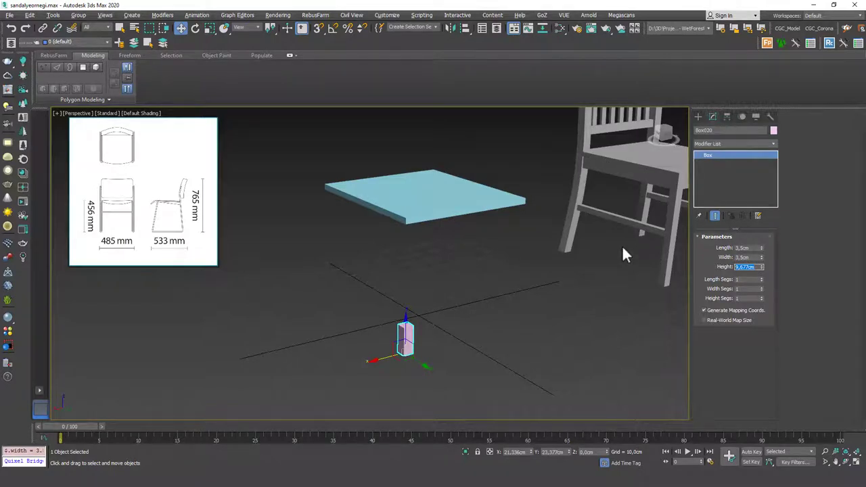
type("45")
key("Return")
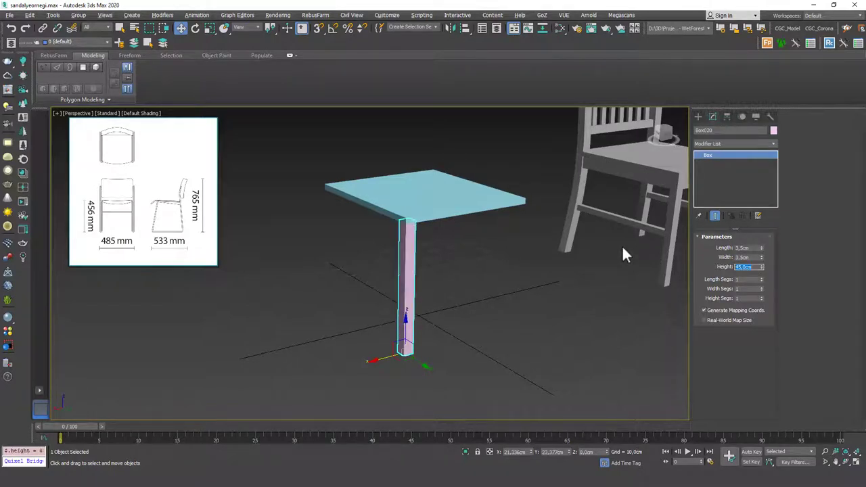
In a wireframe Top view, move the leg just inside the seat's corner, to about X 21.6 cm and Y 23.9 cm.
middle_click_drag(491, 251, 433, 309, "alt")
key("t")
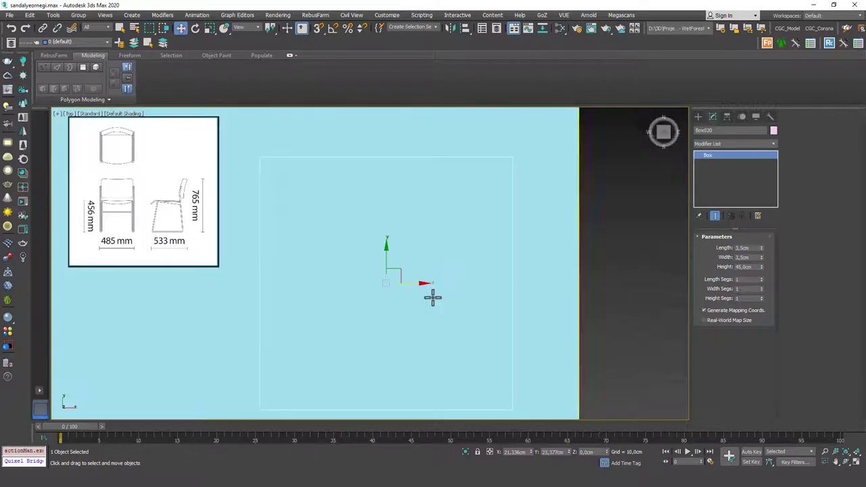
key("z")
key("F3")
left_click_drag(434, 276, 453, 246)
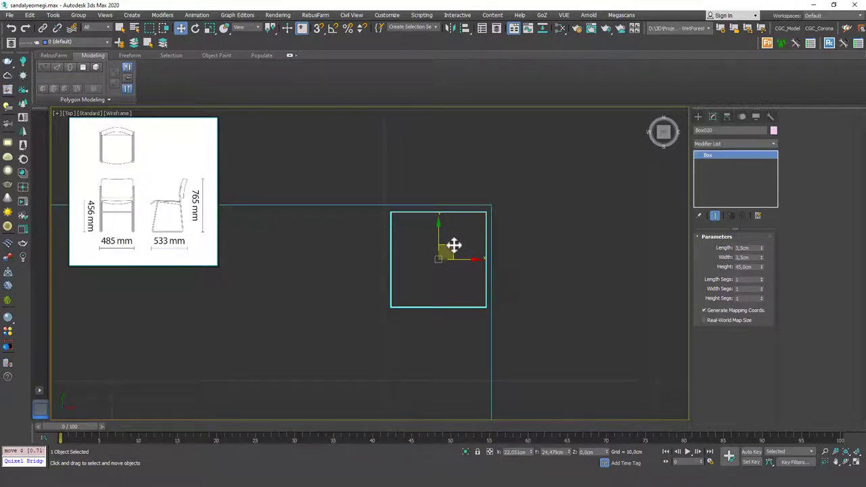
left_click_drag(454, 246, 458, 238)
middle_click_drag(463, 232, 455, 243)
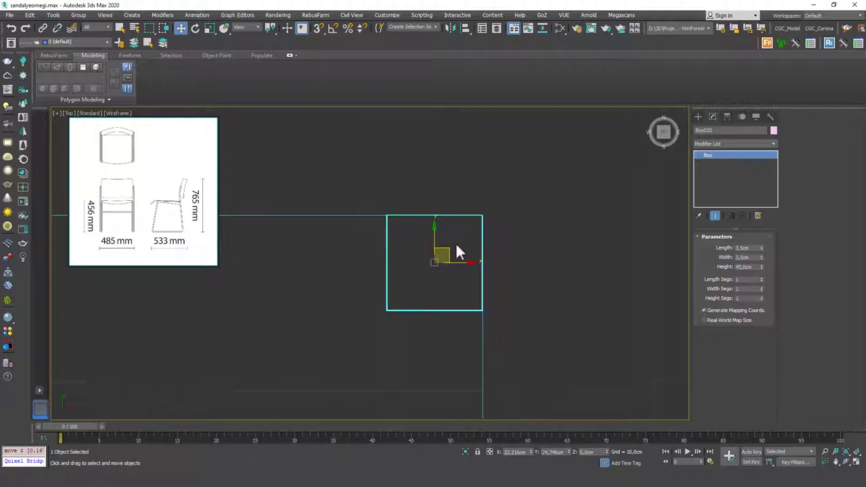
left_click_drag(449, 248, 433, 272)
mouse_move(479, 247)
middle_mouse_down("alt")
mouse_move(435, 224)
mouse_move(447, 198)
middle_mouse_up("alt")
scroll(446, 198, "down", 5)
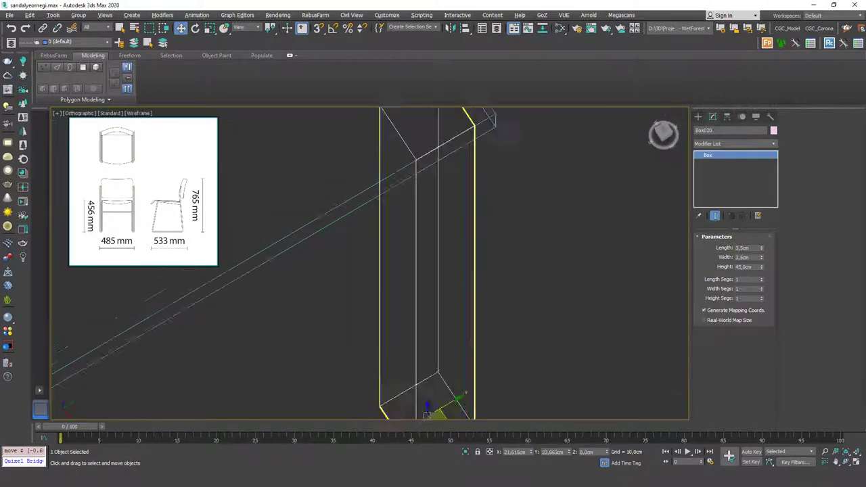
In a shaded Perspective view, snap the leg's outer top corner to the seat's lower corner vertex, placing it at X 22.25 cm, Y 24.75 cm.
key("F3")
mouse_move(451, 250)
middle_mouse_down()
mouse_move(460, 307)
mouse_move(451, 219)
middle_mouse_up()
key("p")
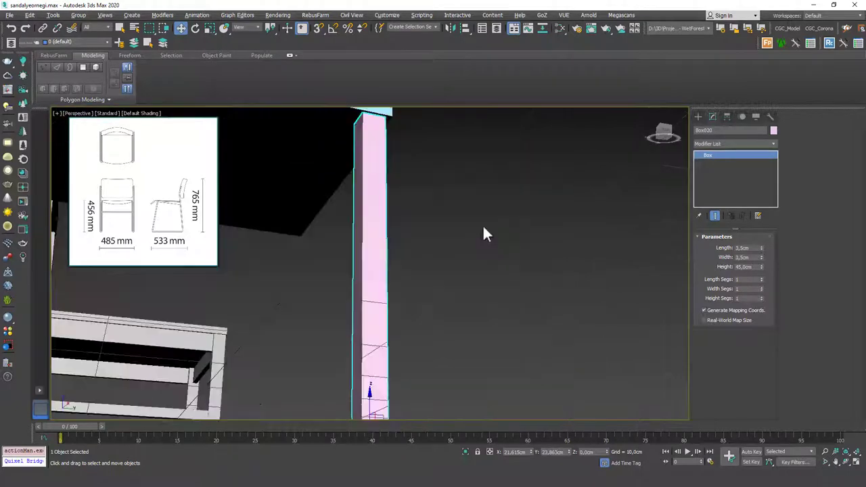
middle_click_drag(392, 152, 383, 249)
scroll(394, 204, "up", 5)
scroll(396, 205, "down", 8)
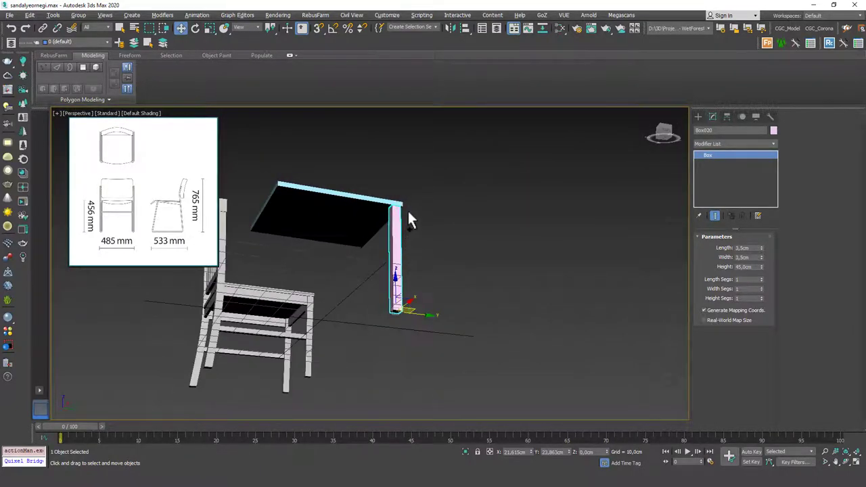
scroll(408, 209, "up", 6)
scroll(389, 202, "up", 5)
middle_click_drag(311, 202, 361, 222)
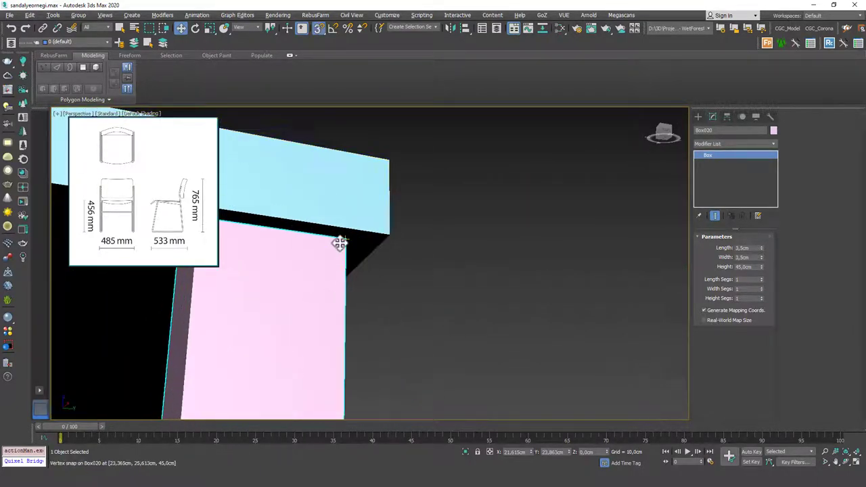
left_click_drag(340, 244, 384, 238)
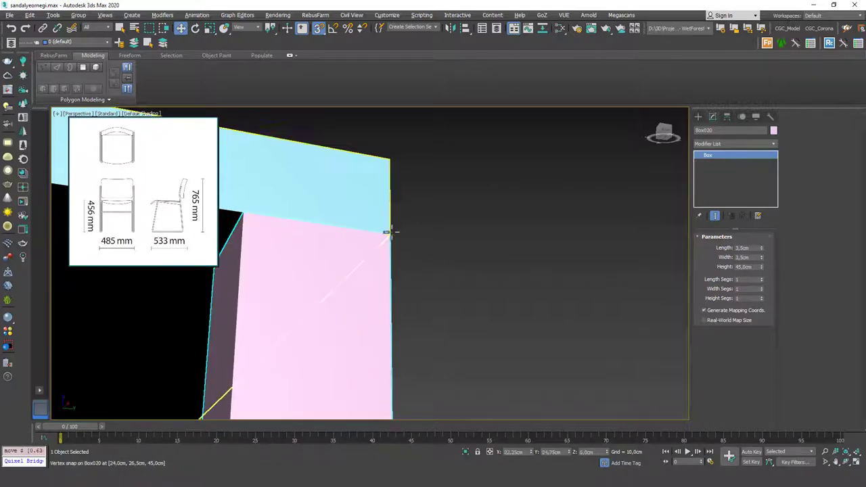
scroll(463, 213, "down", 6)
middle_click_drag(420, 232, 355, 271, "alt")
scroll(362, 266, "down", 3)
key("s")
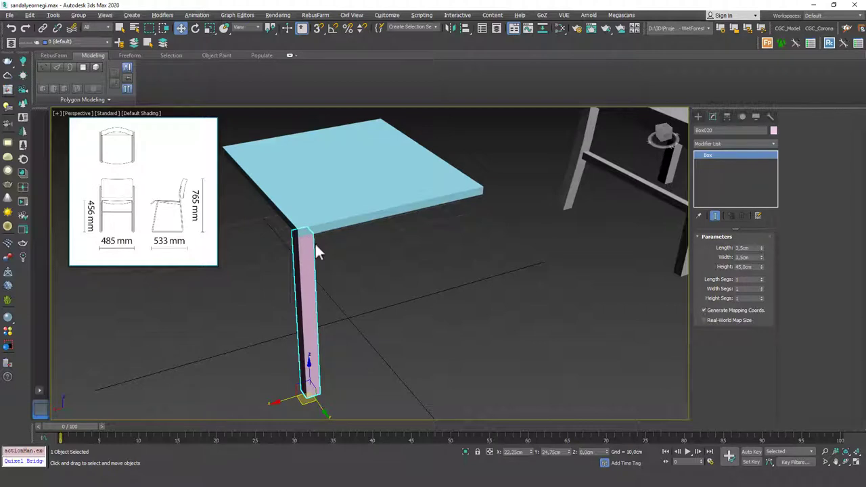
key("s")
mouse_move(313, 240)
left_mouse_down()
mouse_move(406, 236)
mouse_move(336, 264)
mouse_move(320, 250)
mouse_move(411, 241)
mouse_move(475, 203)
left_mouse_up()
left_click(436, 277)
mouse_move(436, 277)
middle_mouse_down("alt")
mouse_move(377, 284)
mouse_move(406, 276)
mouse_move(392, 299)
mouse_move(414, 284)
mouse_move(352, 271)
mouse_move(375, 288)
middle_mouse_up("alt")
key("Delete")
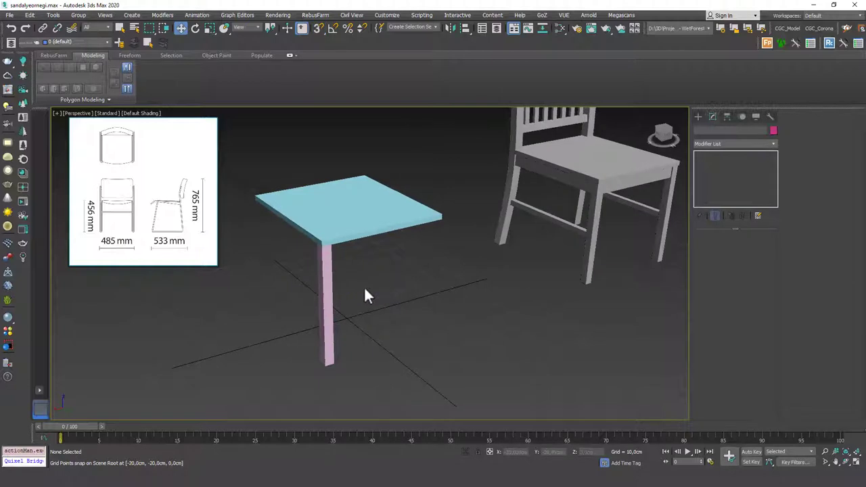
Add a Symmetry modifier to the leg box.
left_click(339, 287)
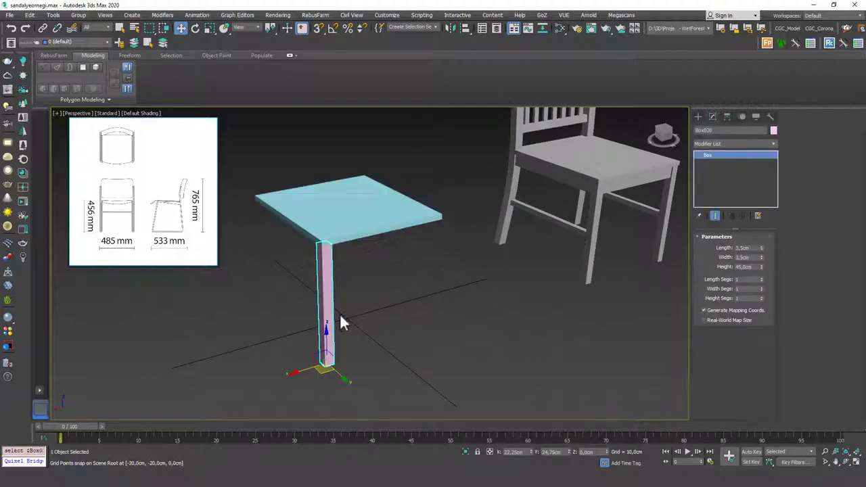
left_click(700, 144)
type("sy")
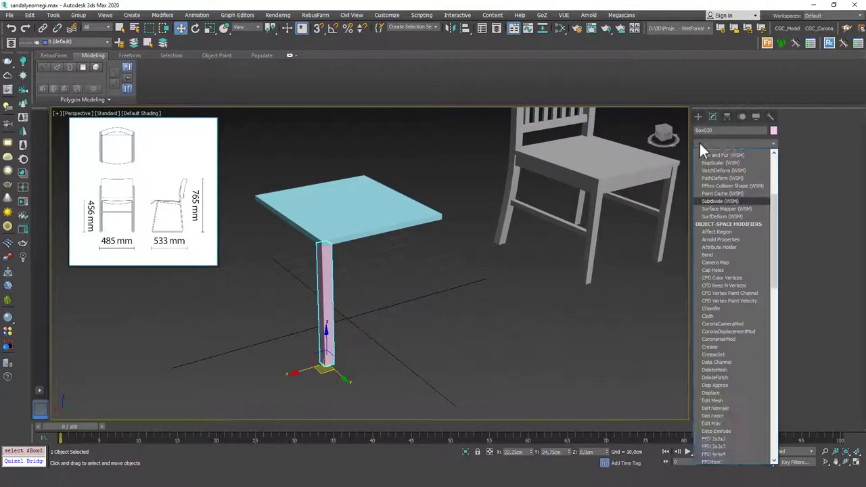
key("Return")
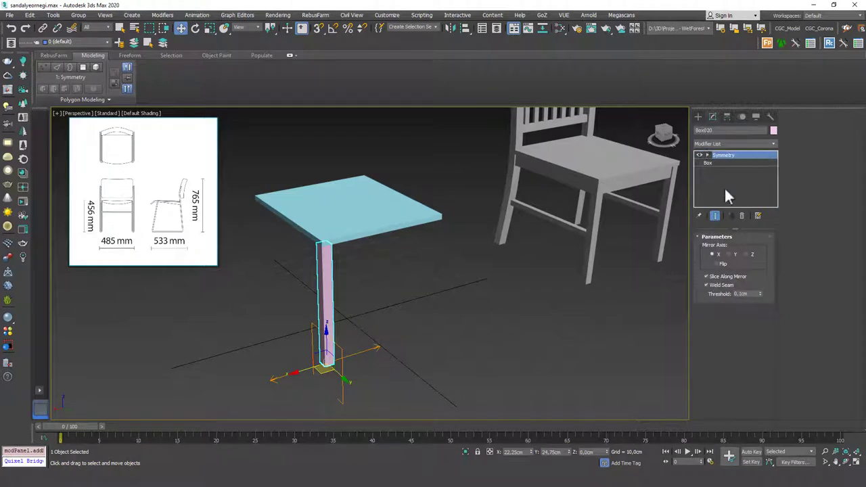
middle_click_drag(422, 296, 403, 295, "alt")
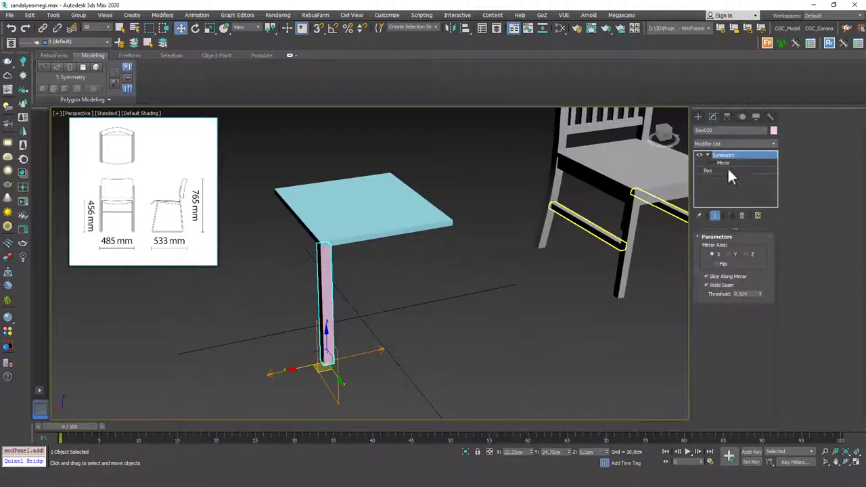
Align the Symmetry mirror plane to the seat's center in X, Y and Z, keeping the X mirror axis unflipped.
left_click(724, 162)
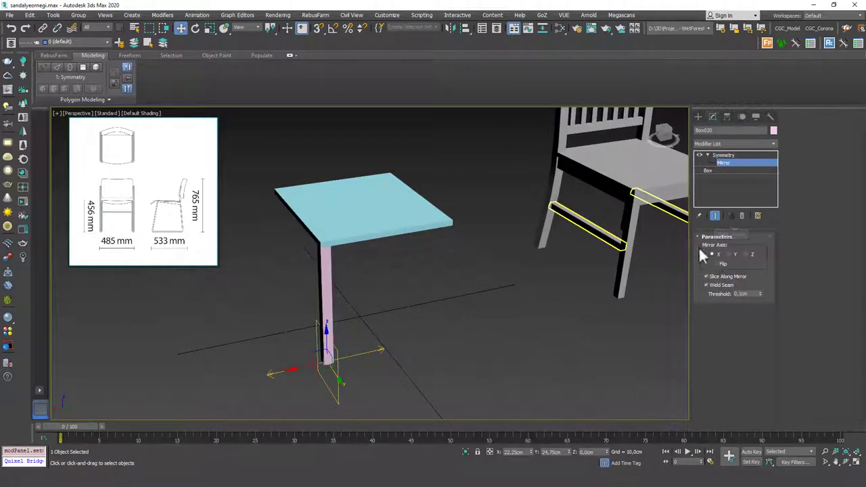
key("alt+a")
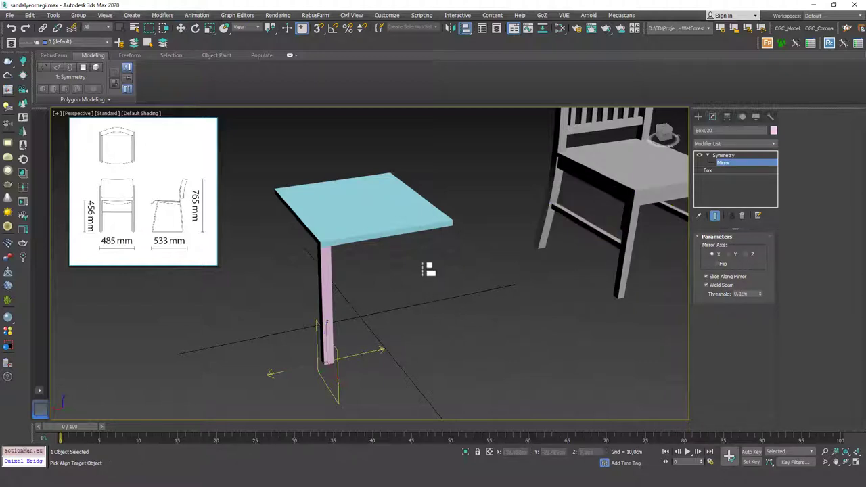
left_click(399, 218)
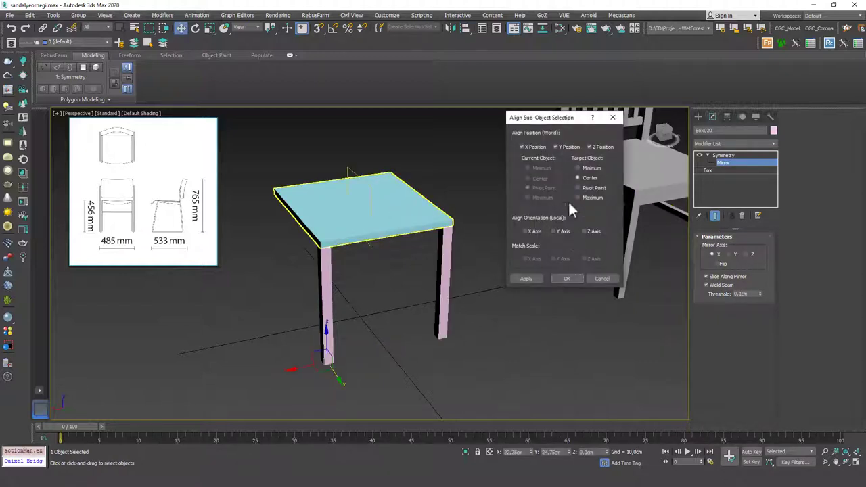
left_click(567, 279)
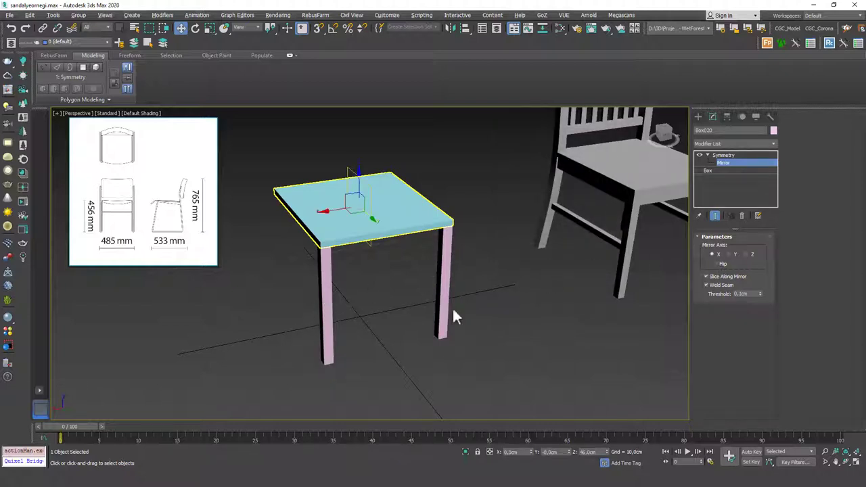
left_click(721, 265)
left_click(720, 267)
mouse_move(382, 280)
middle_mouse_down("alt")
mouse_move(411, 277)
mouse_move(398, 278)
middle_mouse_up("alt")
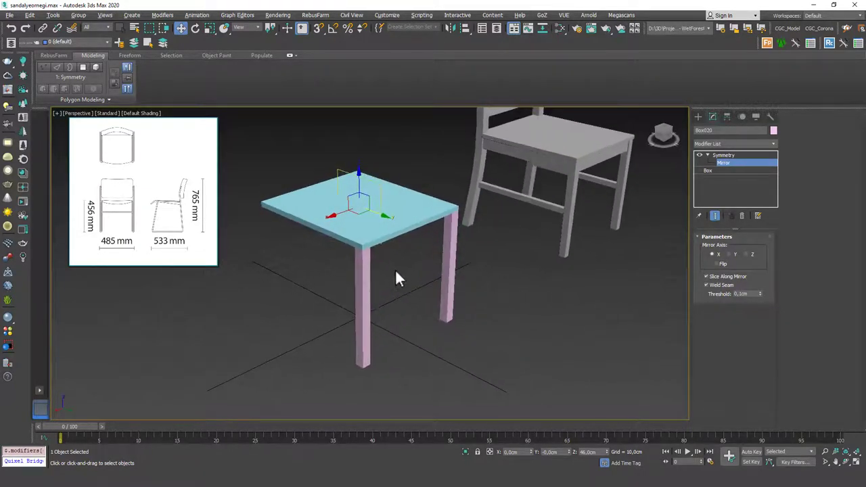
Clone the mirrored leg pair along Y toward the seat's opposite edge.
left_click(747, 155)
mouse_move(448, 228)
middle_mouse_down("alt")
mouse_move(376, 315)
mouse_move(436, 359)
middle_mouse_up("alt")
left_click_drag(440, 359, 337, 344, "shift")
left_click(434, 278)
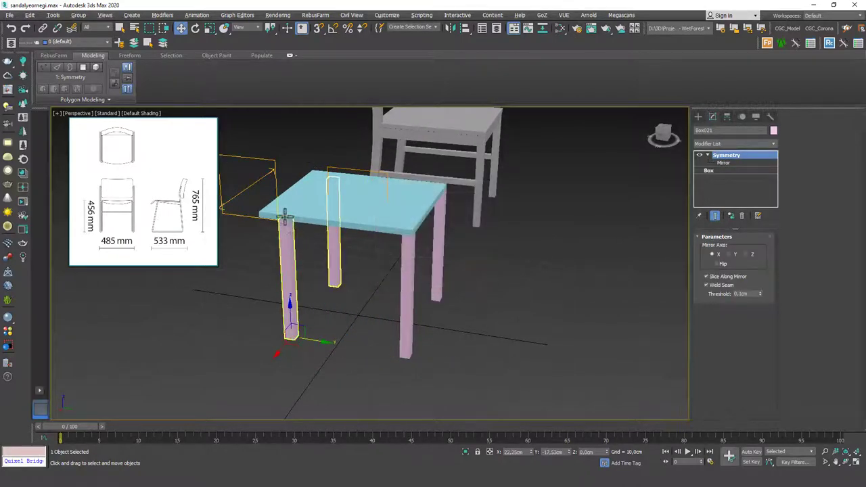
Snap the cloned leg pair to the seat's negative Y corners at Y -24.75 cm and make it independent of the original pair.
scroll(330, 216, "up", 10)
left_click_drag(375, 228, 260, 209)
scroll(260, 209, "down", 8)
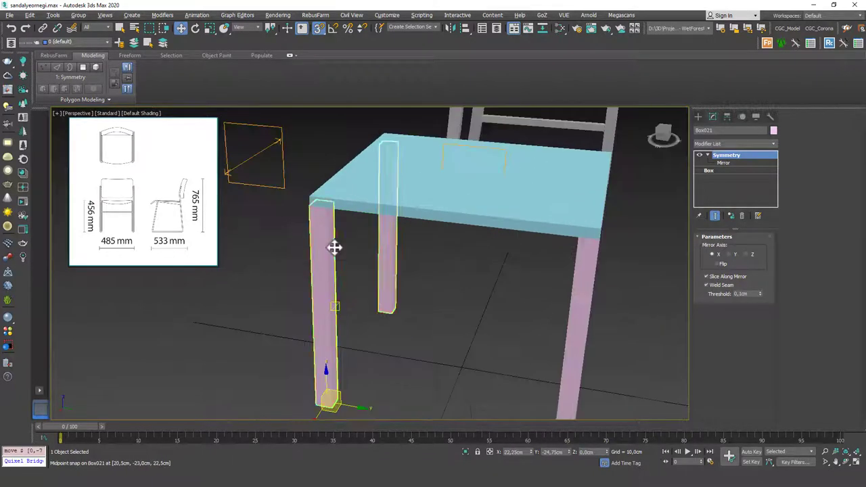
middle_click_drag(334, 248, 400, 256, "alt")
scroll(368, 250, "down", 2)
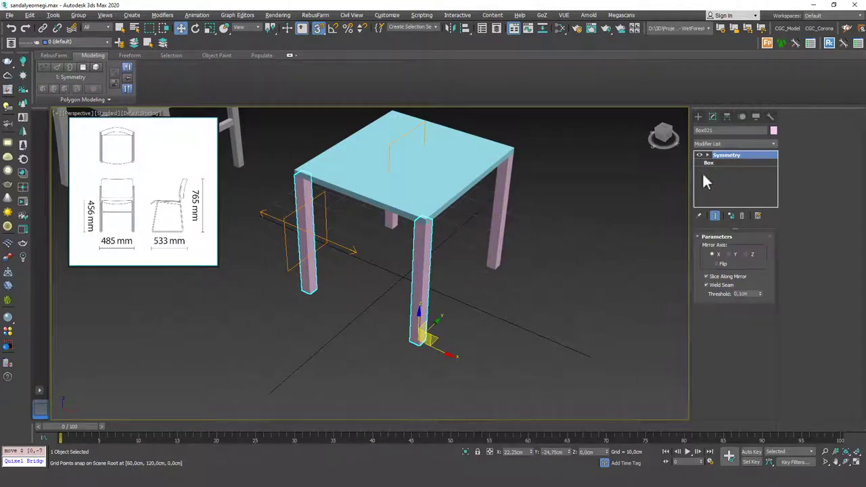
key("s")
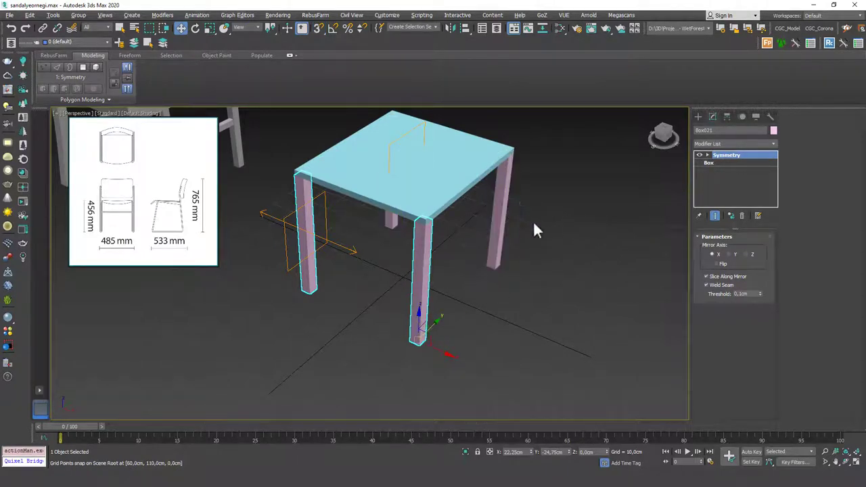
left_click(731, 214)
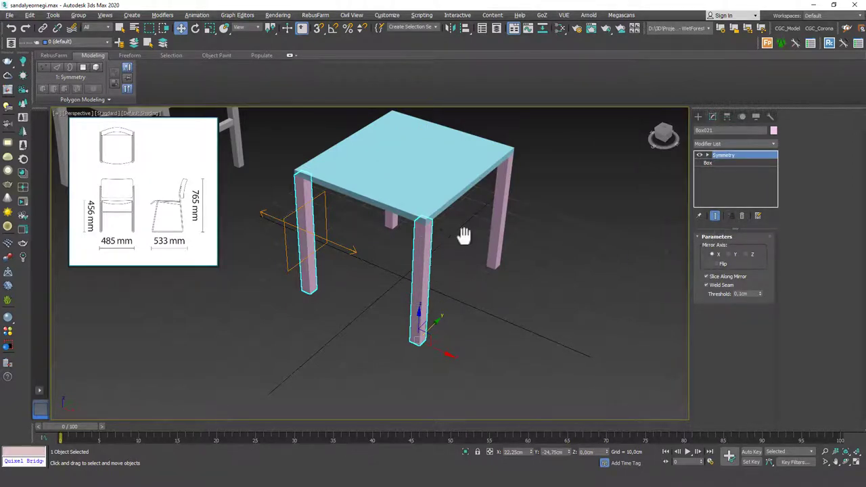
Raise the rear leg pair's box height to about 87.3 cm, using the existing chair's rear legs as a guide.
middle_click_drag(464, 234, 566, 255)
middle_click_drag(410, 253, 510, 365)
middle_click_drag(413, 273, 410, 315, "alt")
left_click(423, 313)
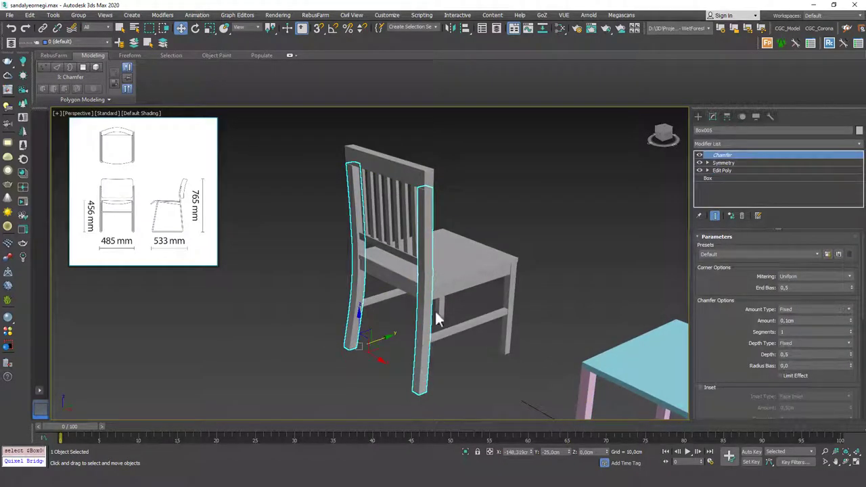
mouse_move(479, 252)
middle_mouse_down("alt")
mouse_move(412, 230)
mouse_move(458, 277)
mouse_move(555, 266)
mouse_move(516, 271)
mouse_move(470, 305)
mouse_move(470, 245)
middle_mouse_up("alt")
left_click(469, 305)
scroll(469, 306, "up", 3)
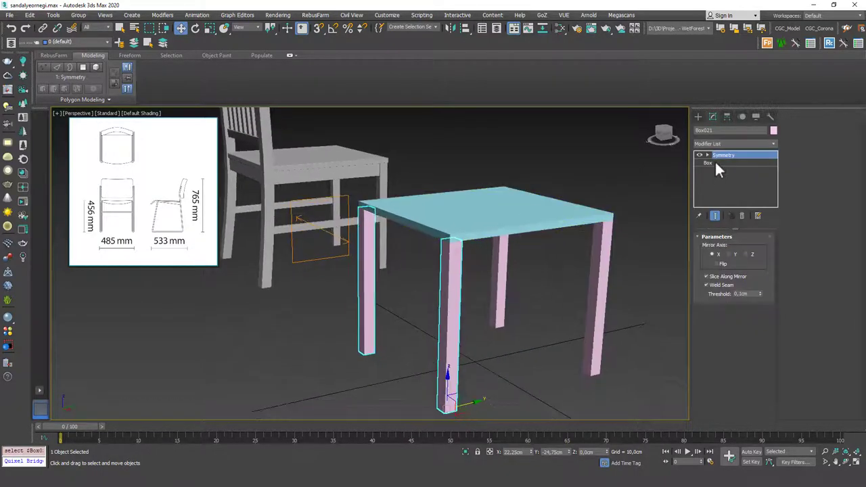
left_click(707, 163)
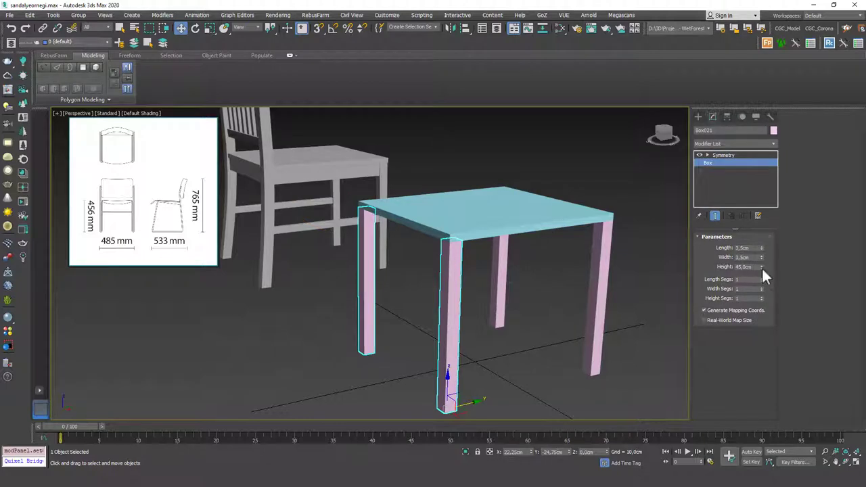
left_click_drag(761, 267, 762, 233)
middle_click_drag(534, 294, 500, 263, "alt")
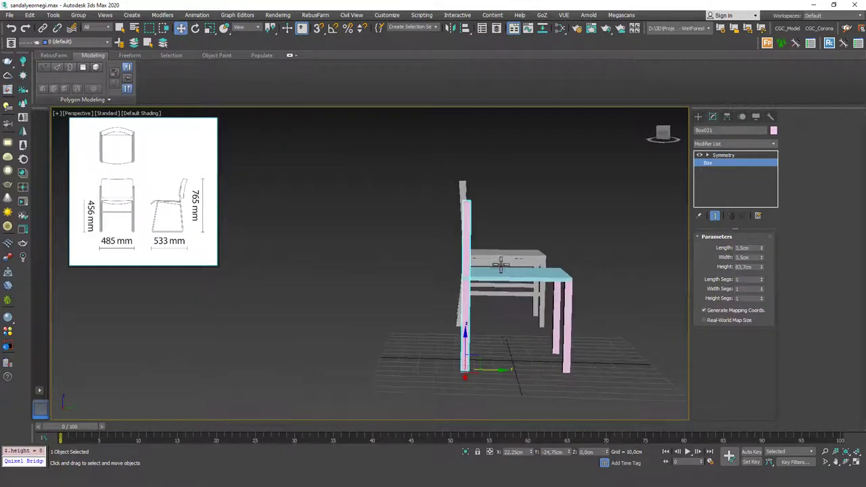
left_click_drag(762, 268, 763, 249)
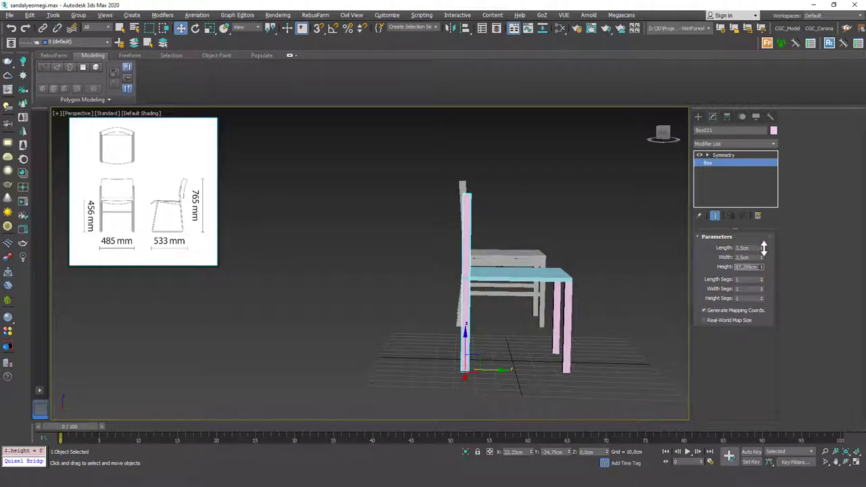
left_click_drag(763, 248, 763, 249)
Set the rear leg pair's height to 87 cm after trying 85 cm, compare it with the existing chair and deselect it.
double_click(745, 267)
type("85")
key("Return")
middle_click_drag(649, 270, 533, 247, "alt")
double_click(744, 267)
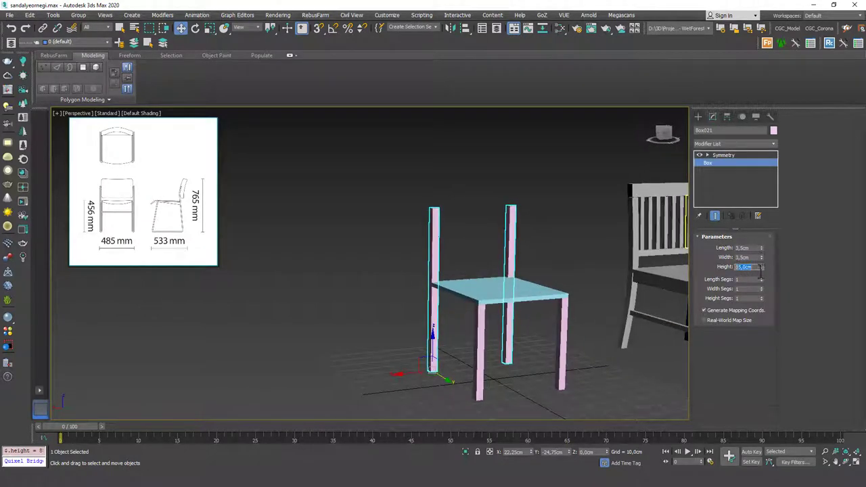
type("87")
key("Return")
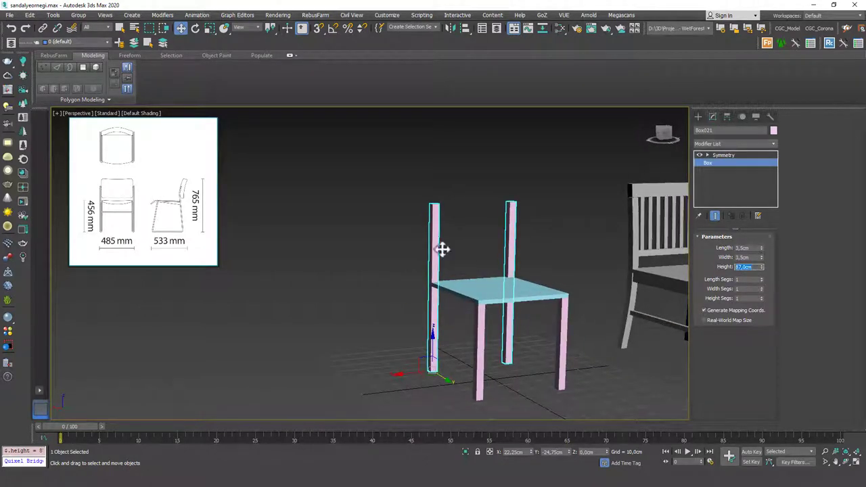
middle_click_drag(481, 240, 460, 245, "alt")
scroll(534, 253, "down", 1)
middle_click_drag(537, 252, 471, 261, "alt")
scroll(469, 265, "down", 2)
left_click(472, 253)
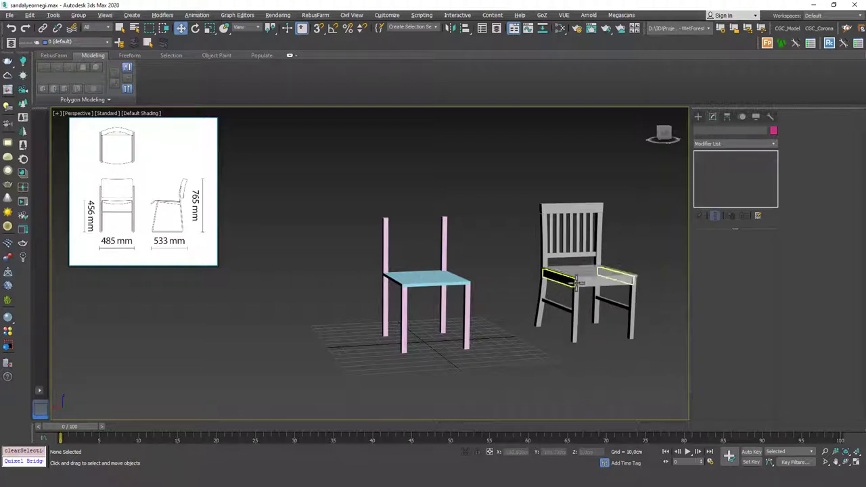
Insert an Edit Poly modifier between Box and Symmetry on the front leg pair.
left_click(403, 301)
scroll(405, 291, "up", 5)
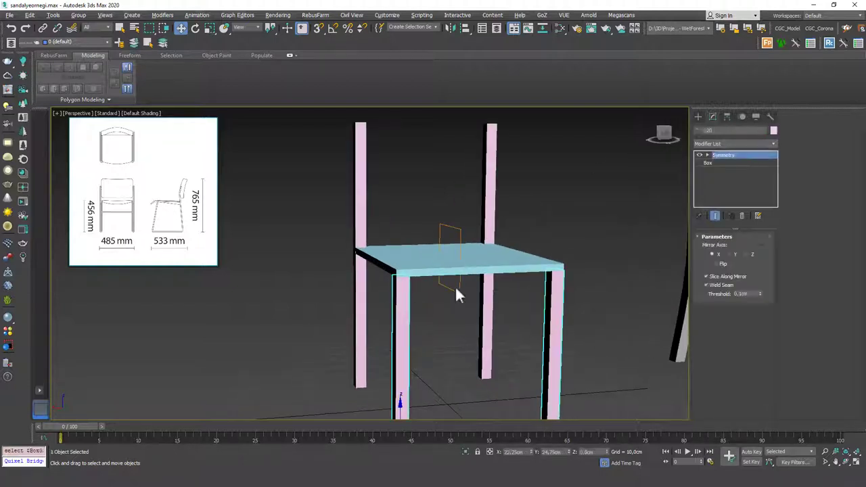
left_click(728, 163)
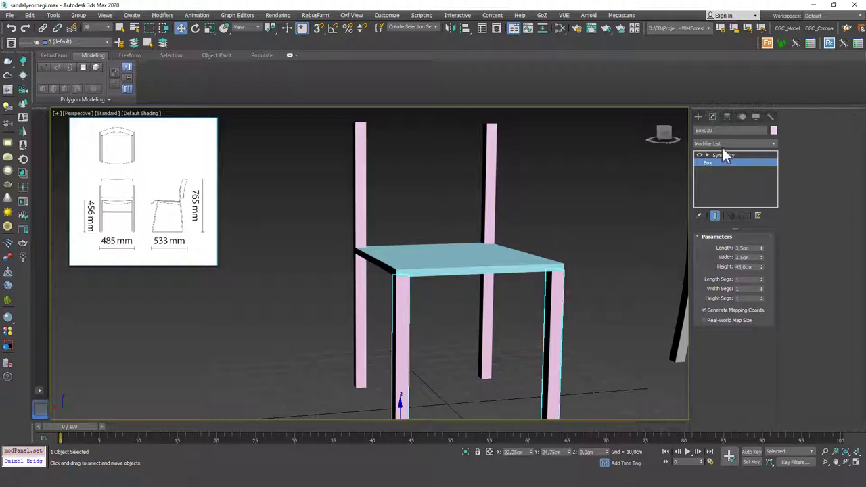
left_click(721, 144)
key("e")
left_click(719, 175)
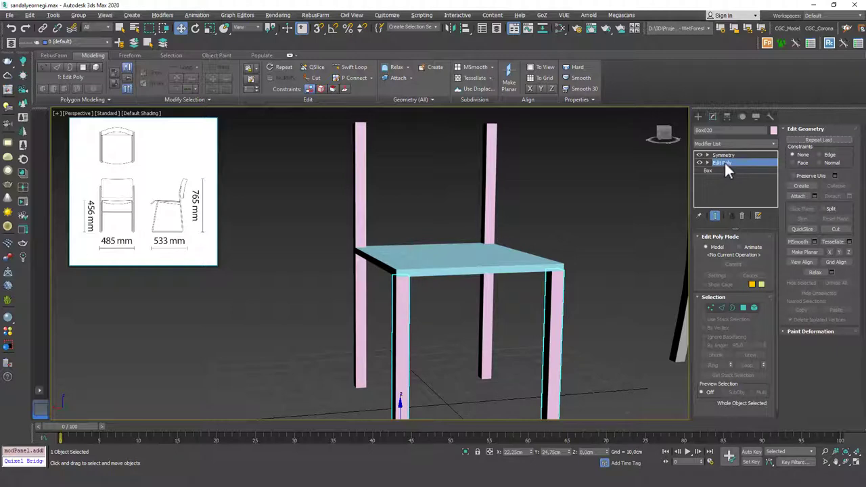
Try moving a top corner vertex of the front leg, discarding both the move and the Edit Poly modifier.
key("1")
left_click(396, 274)
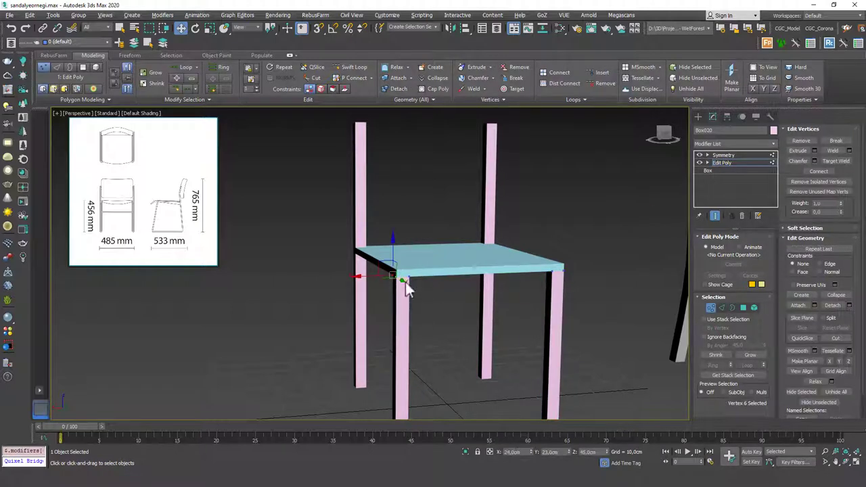
left_click_drag(367, 276, 358, 240)
scroll(458, 286, "down", 5)
middle_click_drag(458, 286, 471, 248, "alt")
key("ctrl+z")
left_click(728, 163)
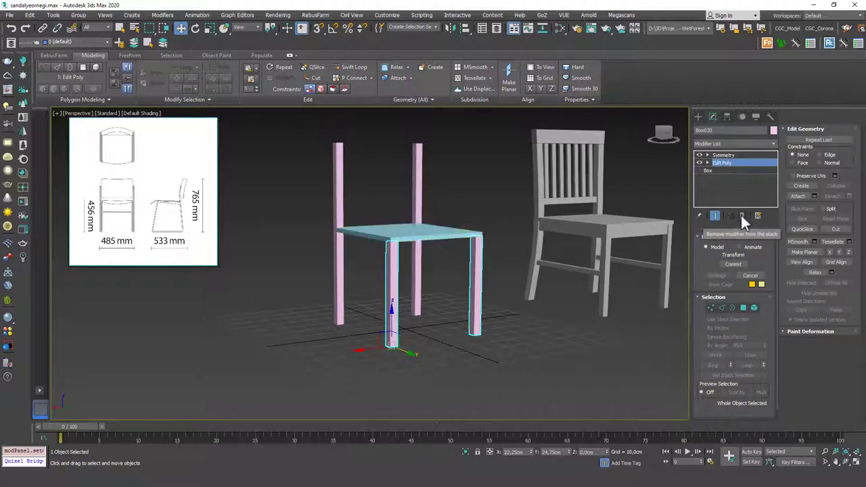
left_click(741, 215)
Add an Edit Poly modifier above Symmetry on the front leg pair and enter vertex editing.
left_click(725, 154)
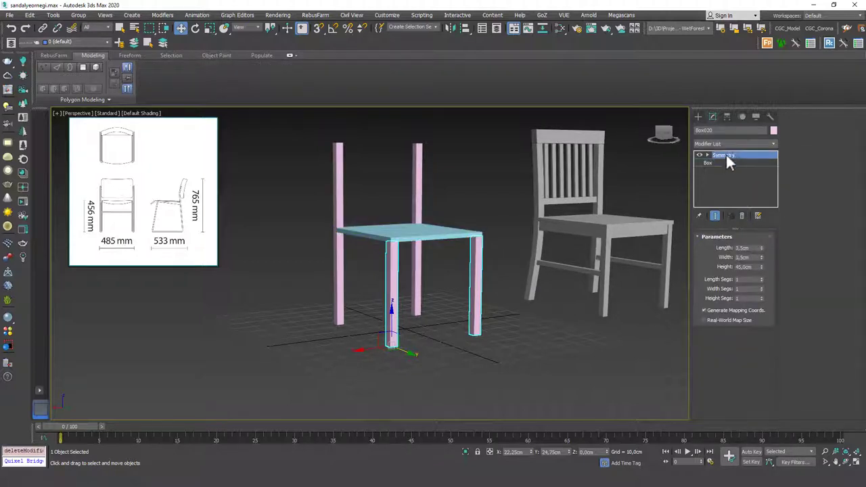
left_click(730, 142)
scroll(727, 155, "down", 5)
left_click(719, 173)
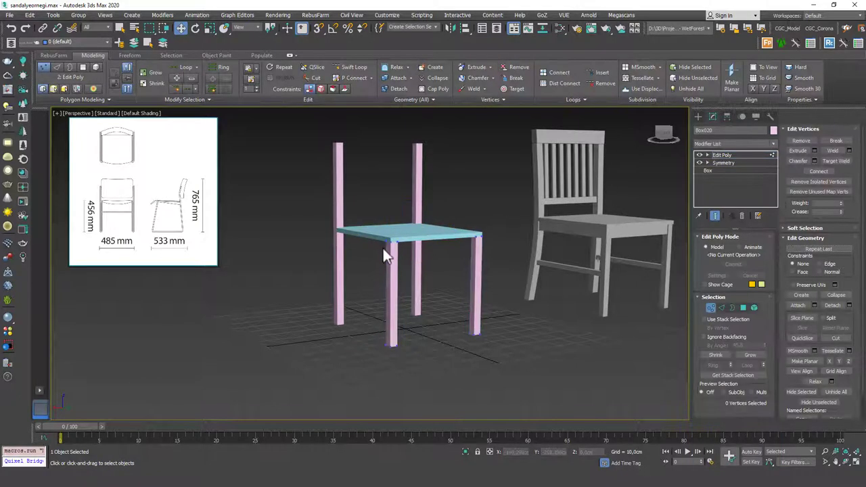
Try moving a top corner vertex of the front leg outward with Edit Poly above Symmetry, and undo the move.
middle_click_drag(359, 244, 372, 271, "alt")
scroll(377, 272, "up", 2)
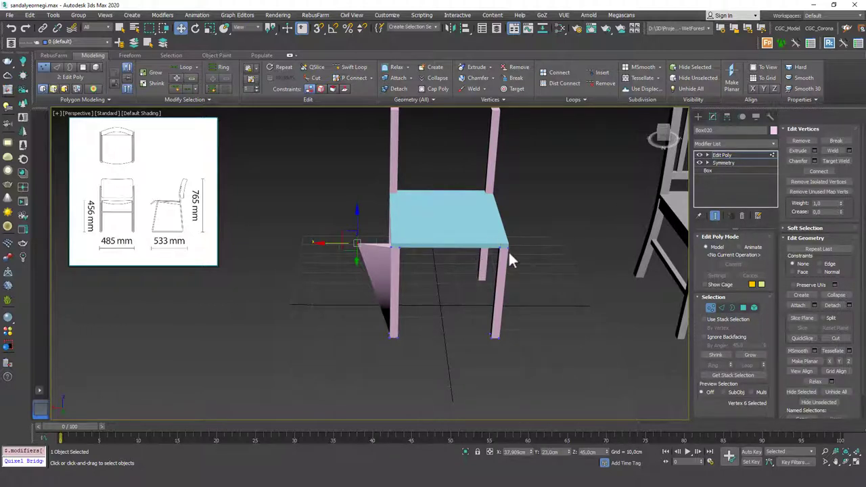
key("ctrl+z")
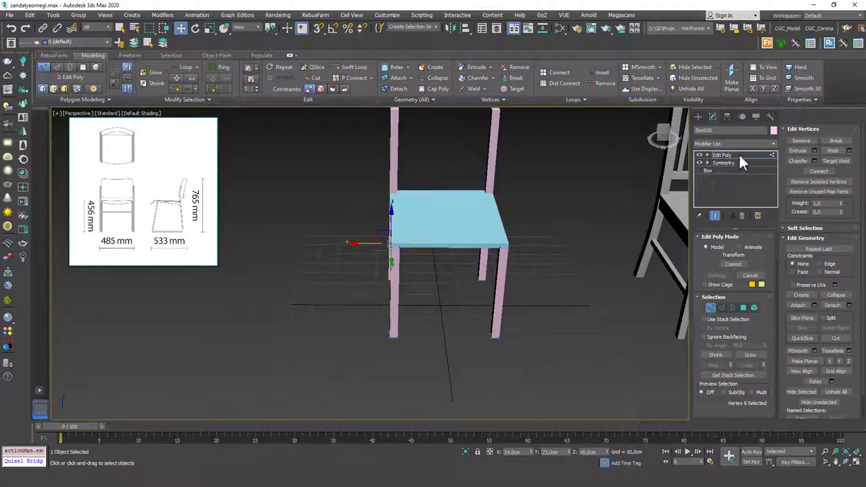
Reorder the front leg pair's modifiers so Edit Poly sits below Symmetry, and enter vertex editing.
left_click_drag(738, 154, 735, 161)
left_click_drag(731, 192, 718, 161)
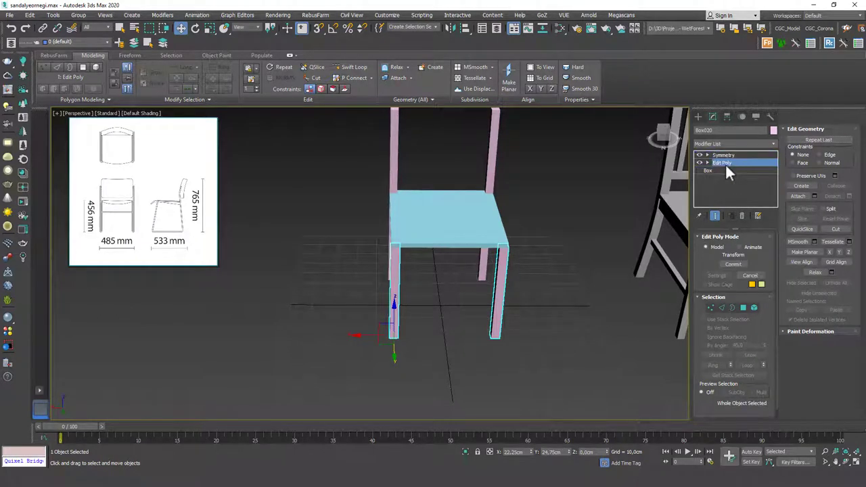
key("1")
Test the mirroring by moving the front leg's top outer vertex sideways, and undo the move.
left_click(390, 243)
left_click_drag(361, 242, 322, 242)
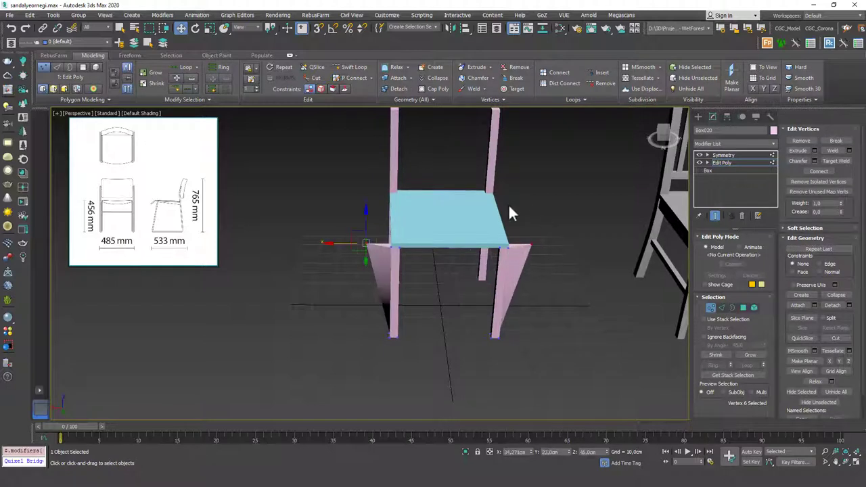
key("ctrl+z")
Select the front leg's four bottom vertices with the Scale tool, leave vertex editing and deselect the leg.
middle_click_drag(529, 243, 399, 283, "alt")
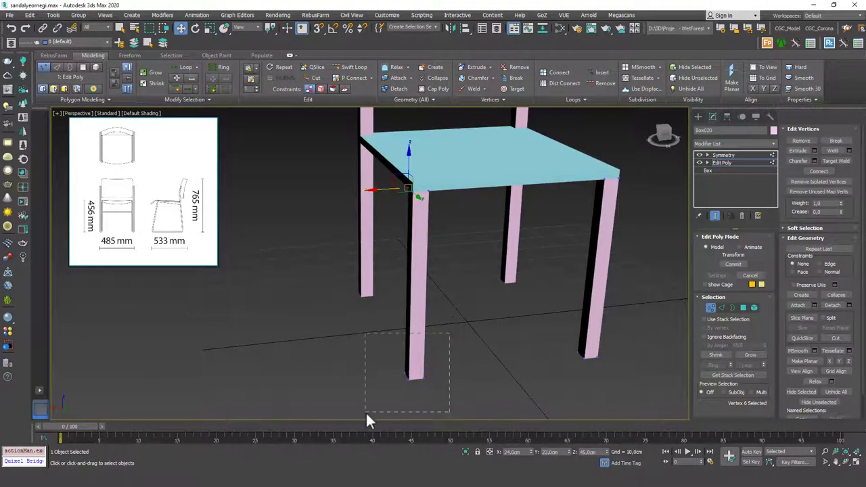
left_click_drag(365, 413, 367, 412)
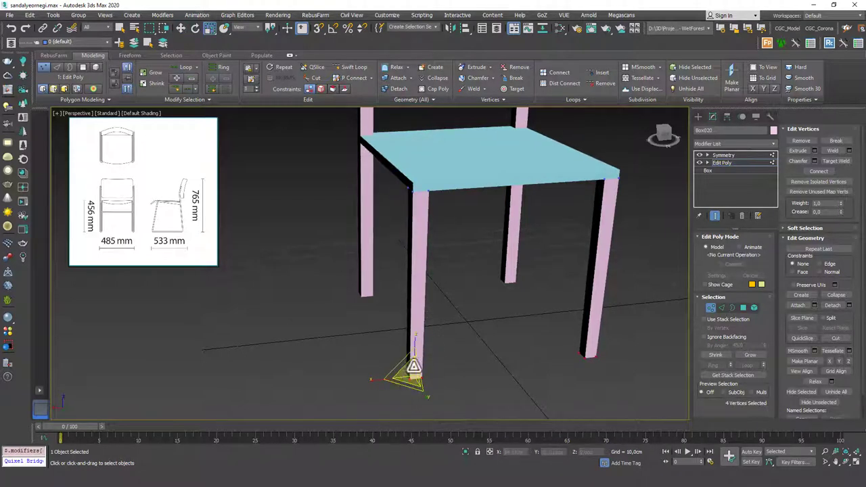
middle_click_drag(414, 367, 447, 247, "alt")
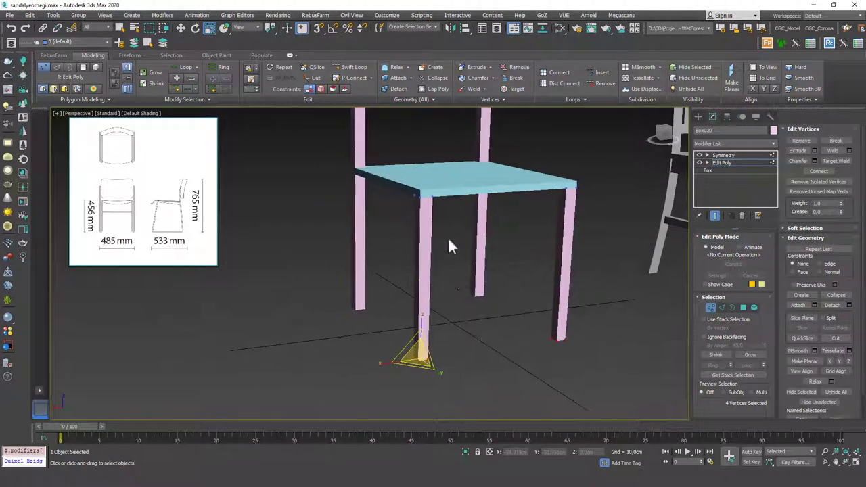
key("1")
left_click(451, 284)
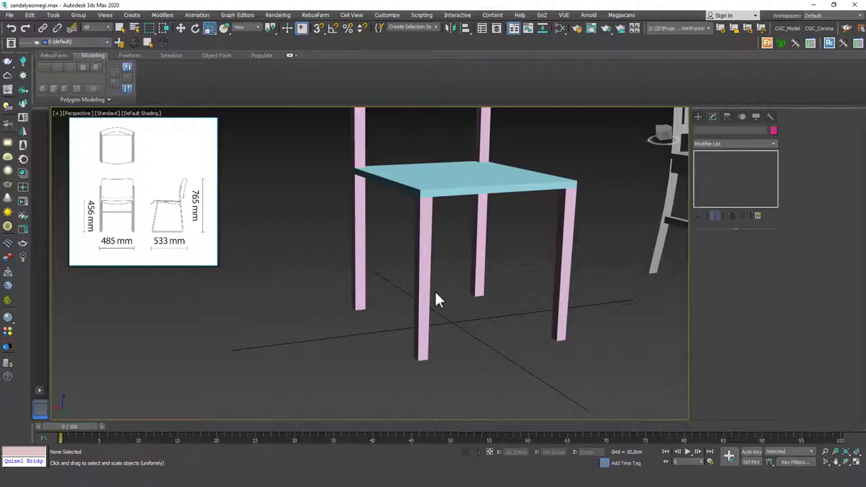
Set the rear leg pair's box to 4 cm length and 4 cm width, and deselect it.
scroll(380, 241, "down", 5)
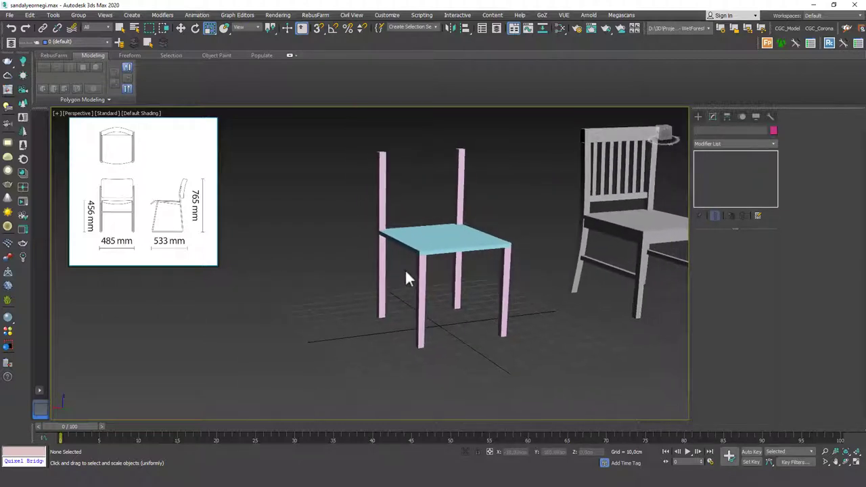
middle_click_drag(410, 291, 393, 275)
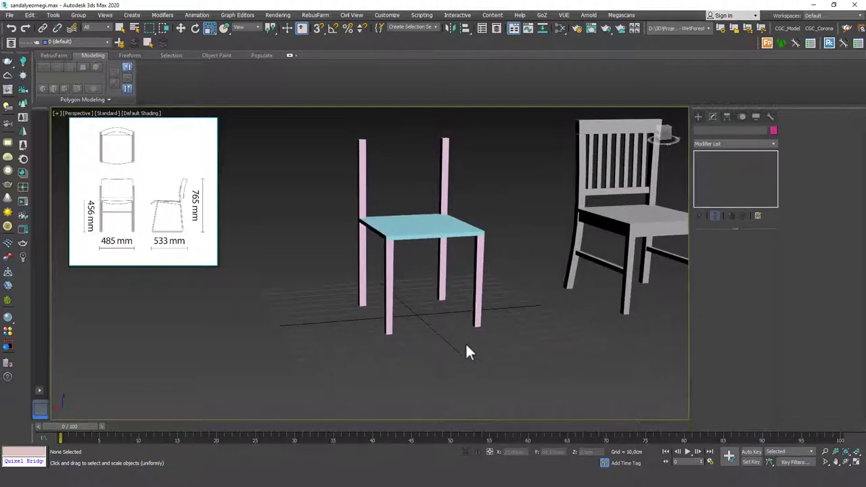
middle_click_drag(477, 338, 392, 264, "alt")
scroll(390, 251, "up", 3)
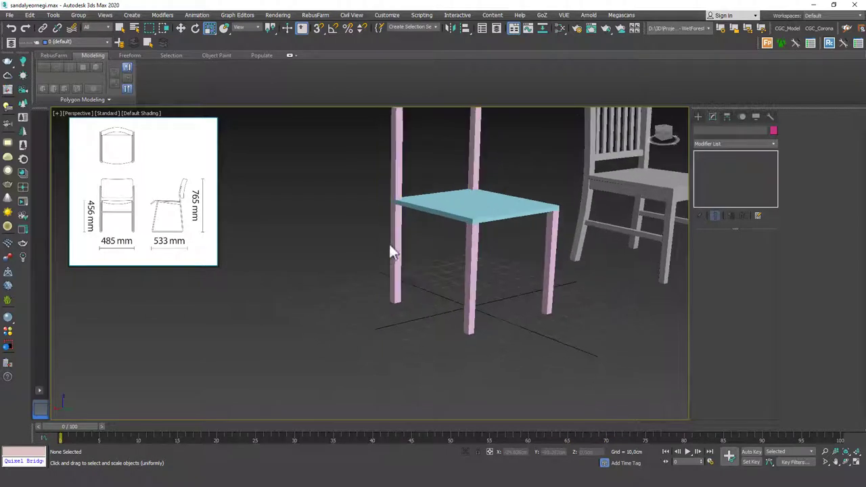
scroll(392, 251, "up", 4)
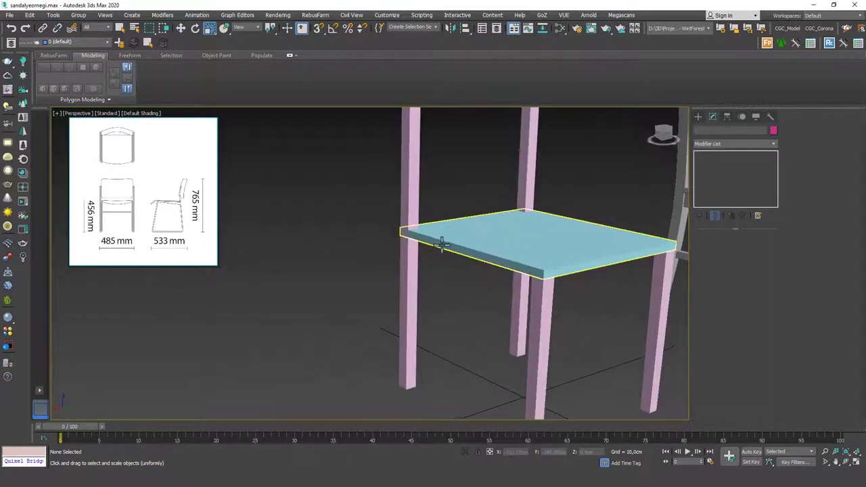
left_click(413, 278)
scroll(403, 251, "down", 5)
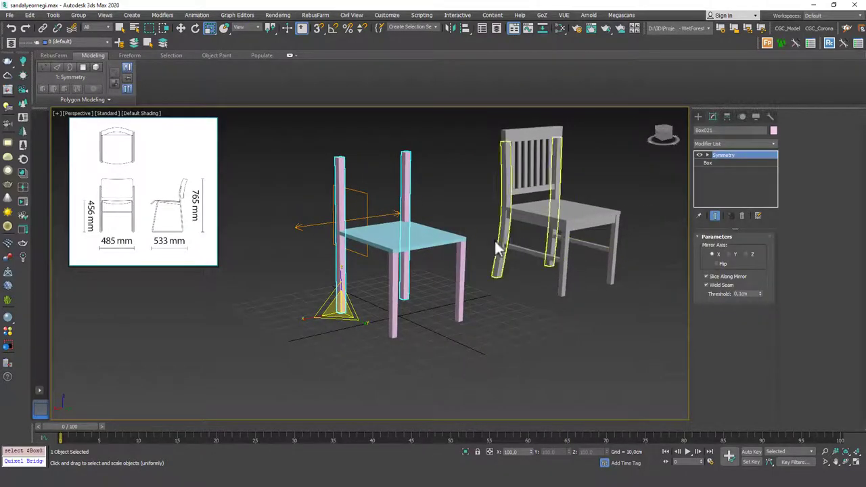
scroll(346, 243, "up", 3)
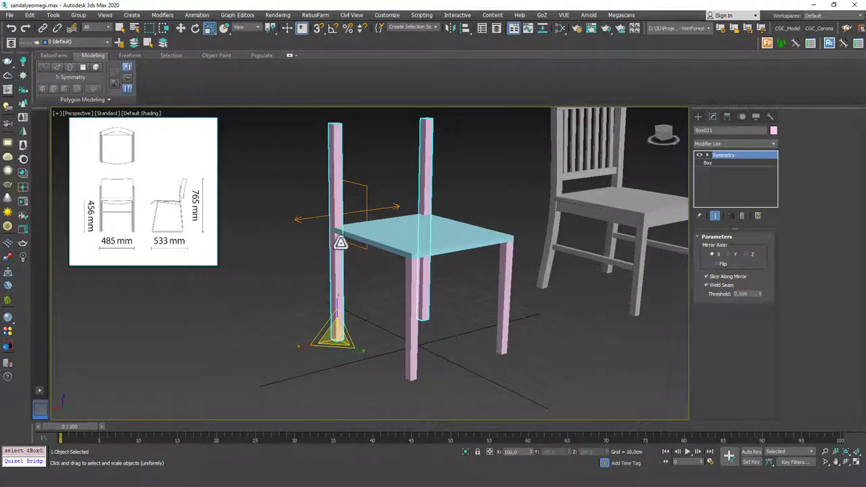
left_click(710, 163)
double_click(747, 248)
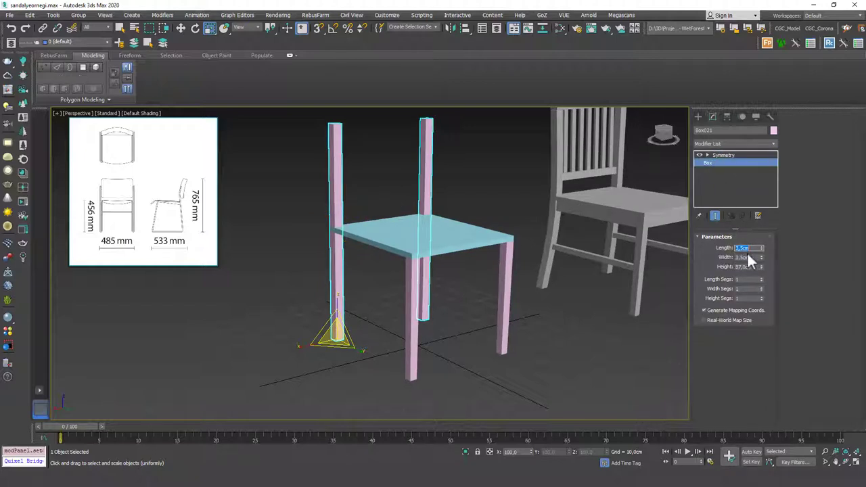
type("4")
key("Tab")
type("4")
key("Return")
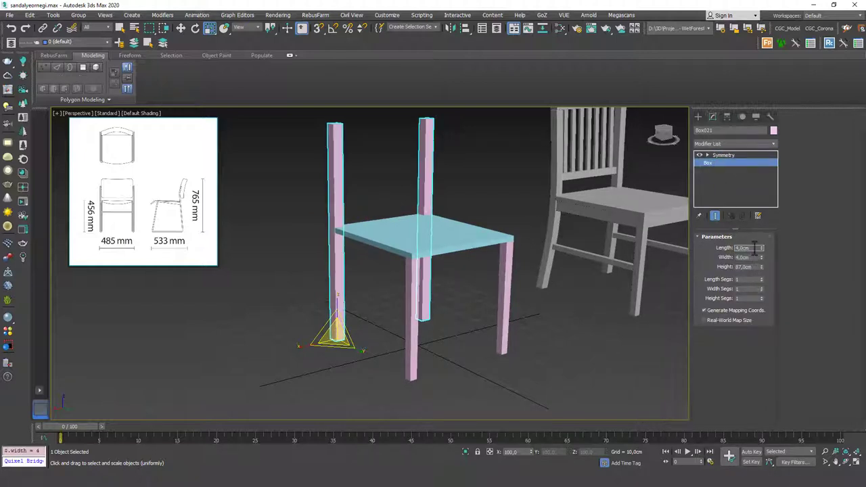
left_click(451, 294)
Select the seat and examine from several angles how its rear corner meets the rear leg.
scroll(442, 299, "down", 3)
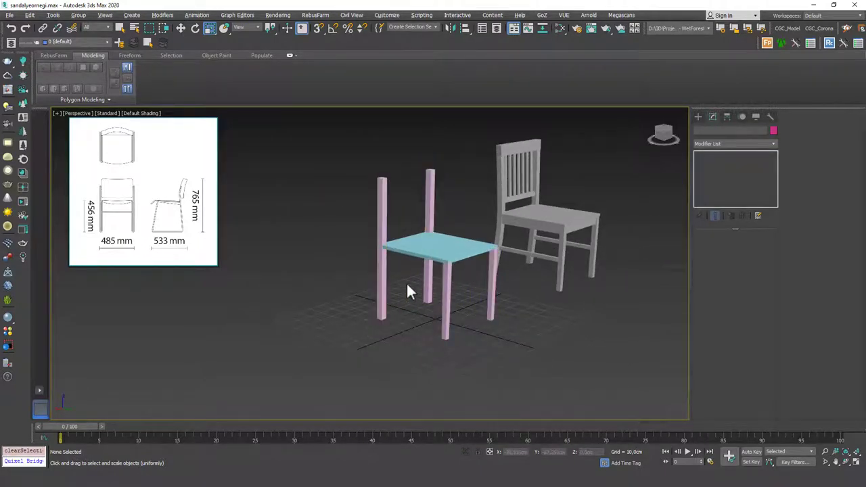
middle_click_drag(412, 295, 350, 268)
scroll(349, 266, "up", 3)
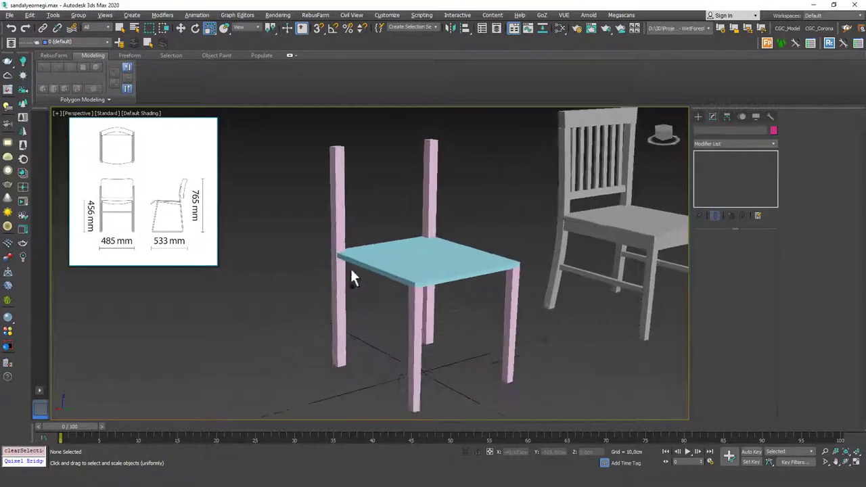
scroll(352, 274, "down", 1)
scroll(359, 298, "up", 5)
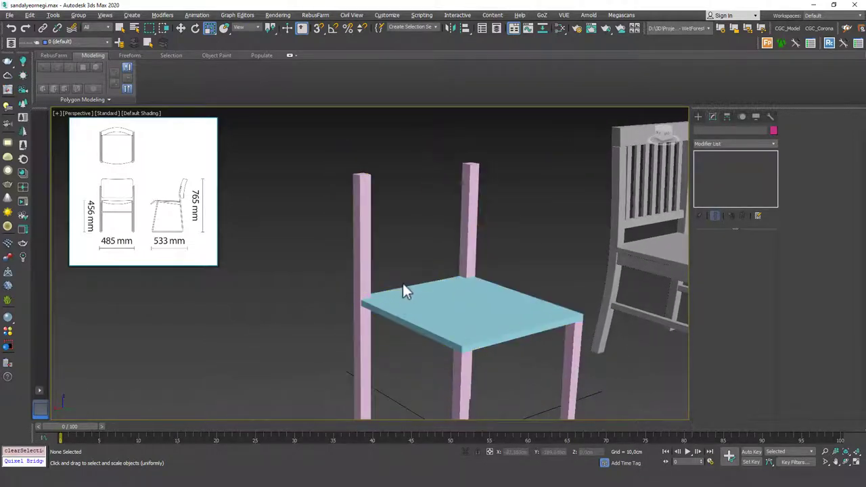
left_click(408, 276)
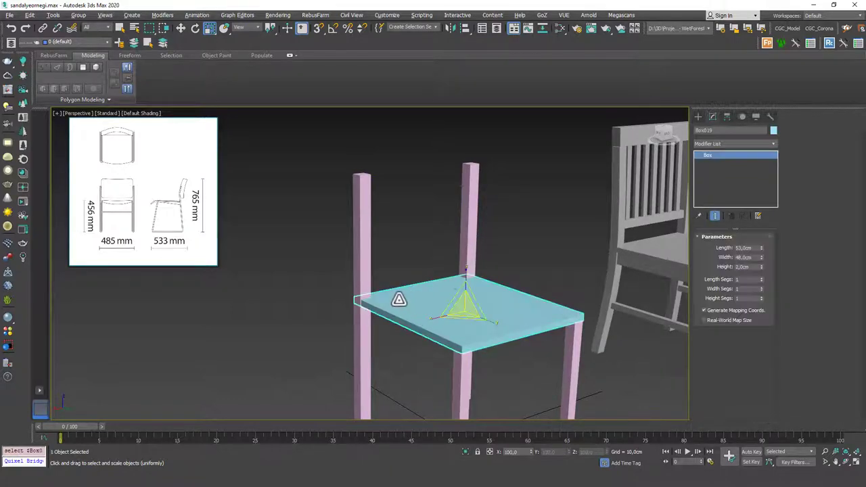
middle_click_drag(399, 298, 567, 297, "alt")
scroll(376, 343, "up", 4)
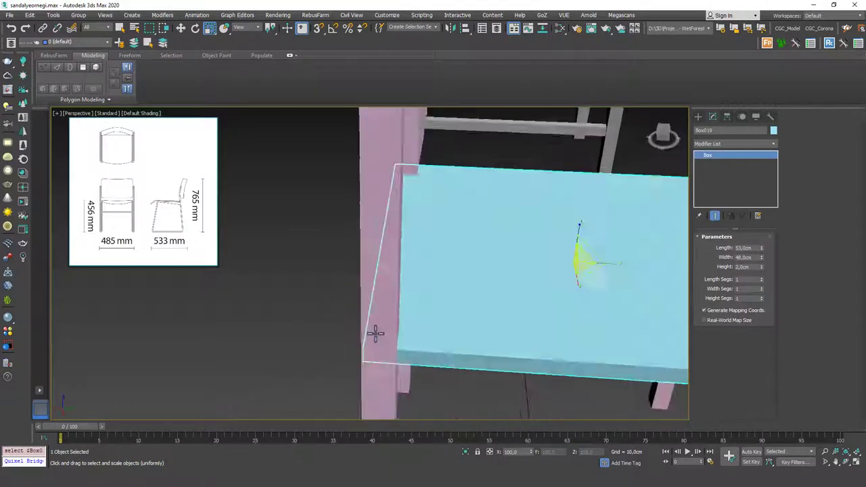
middle_click_drag(375, 334, 360, 289, "alt")
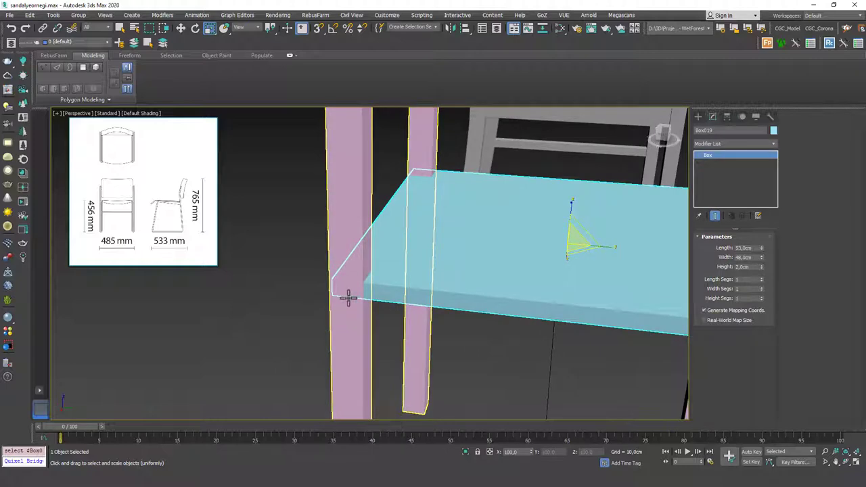
mouse_move(382, 278)
middle_mouse_down("alt")
mouse_move(340, 284)
mouse_move(356, 246)
mouse_move(384, 270)
middle_mouse_up("alt")
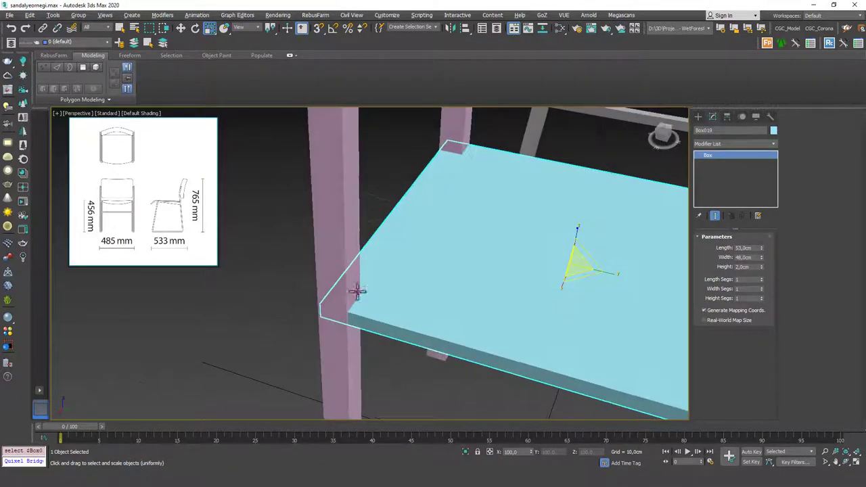
scroll(354, 291, "up", 2)
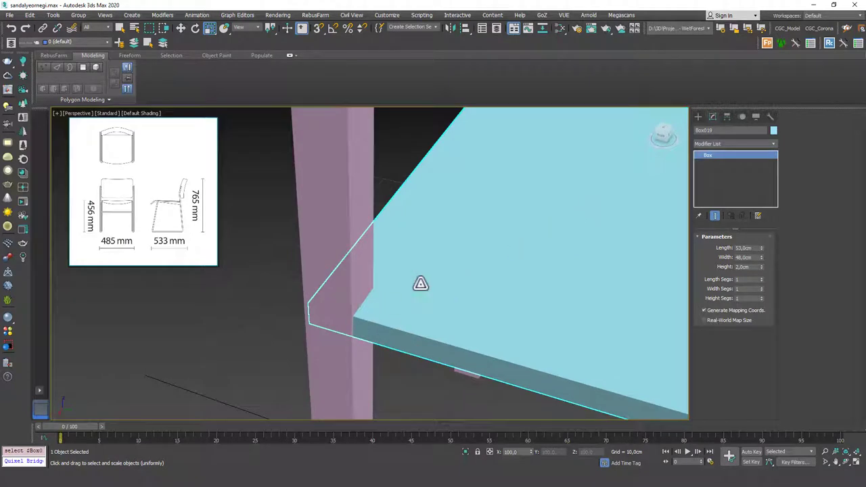
Add an Edit Poly modifier to the seat, enter edge editing and turn on the edged faces display.
left_click(726, 142)
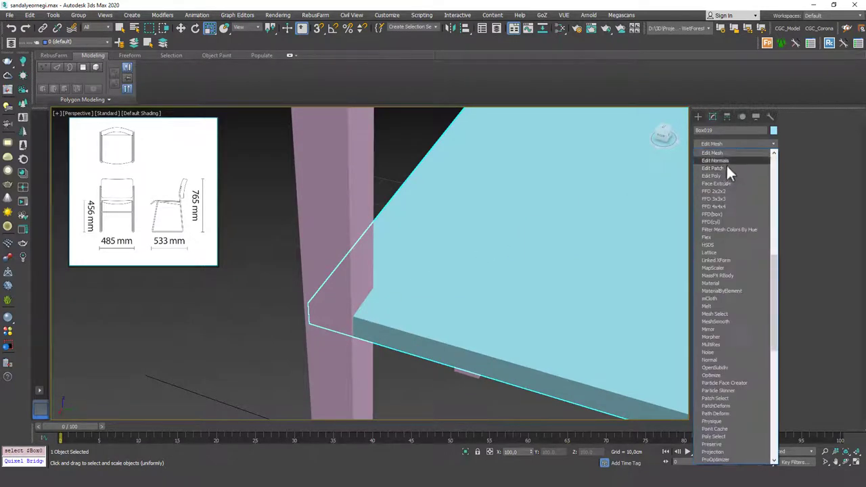
left_click(664, 269)
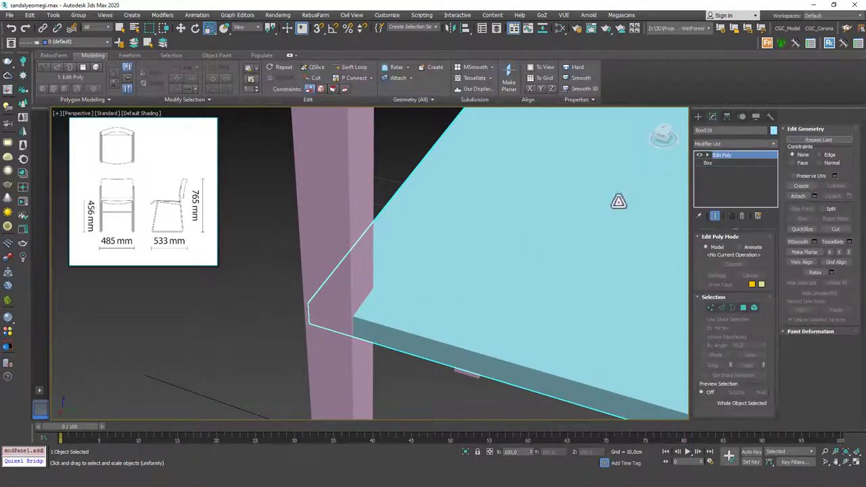
key("2")
key("F4")
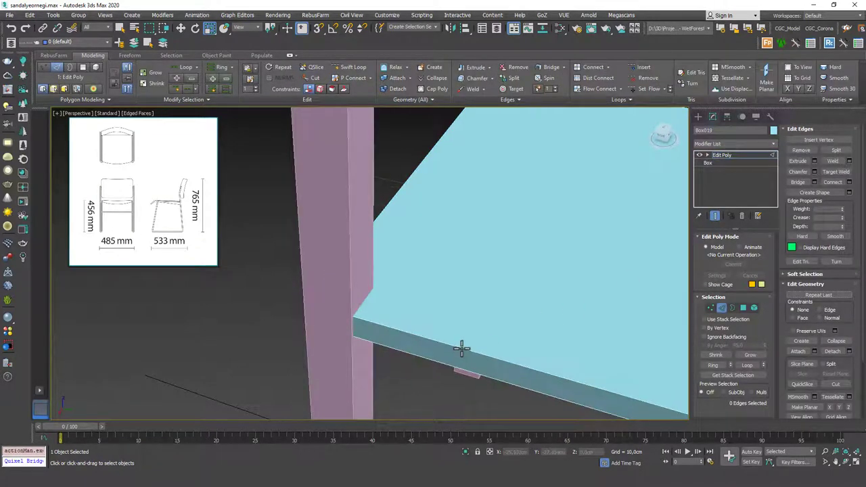
Connect the ring of the seat's long side edges with one segment, using a slide of -85 toward the rear legs.
left_click(462, 349)
scroll(490, 273, "down", 3)
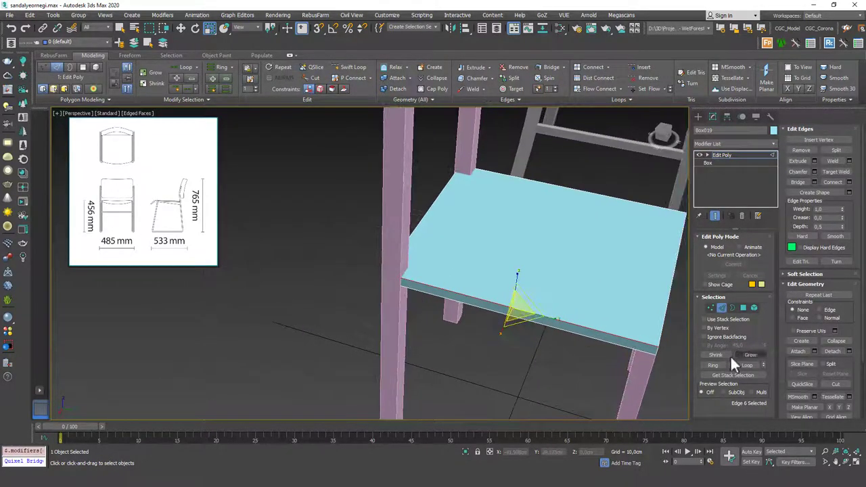
left_click(715, 364)
middle_click_drag(564, 278, 469, 286, "alt")
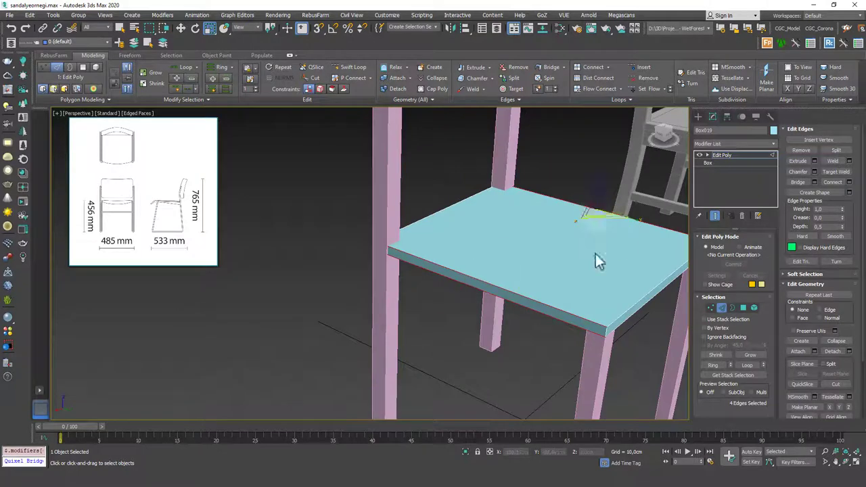
left_click(849, 183)
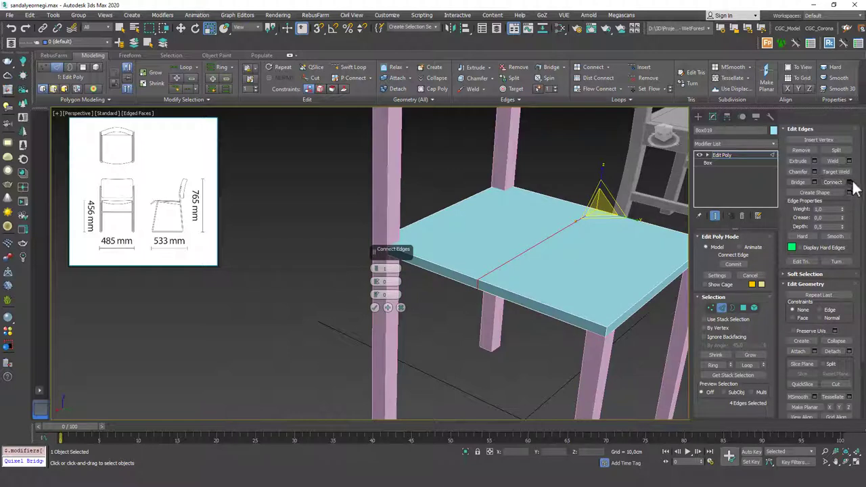
left_click(482, 281)
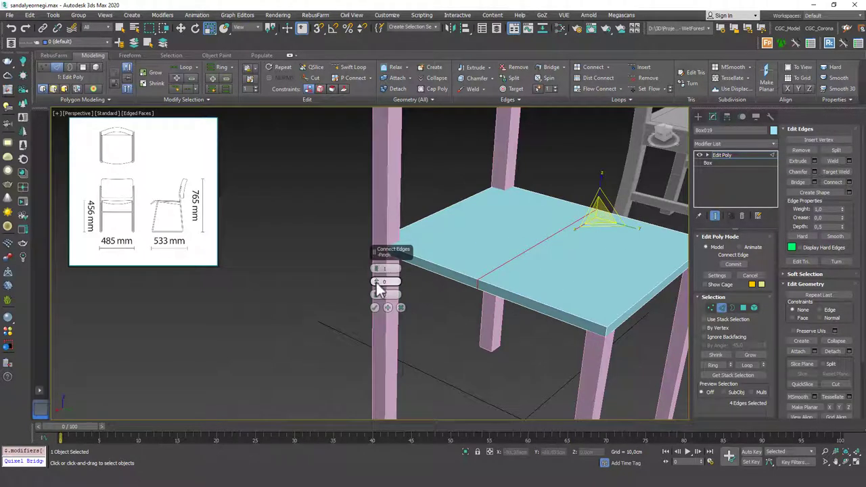
left_click_drag(376, 295, 369, 355)
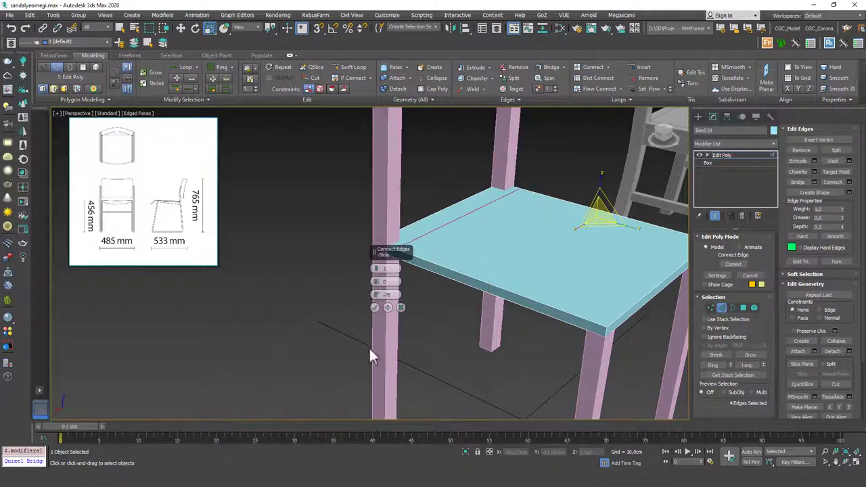
left_click(376, 307)
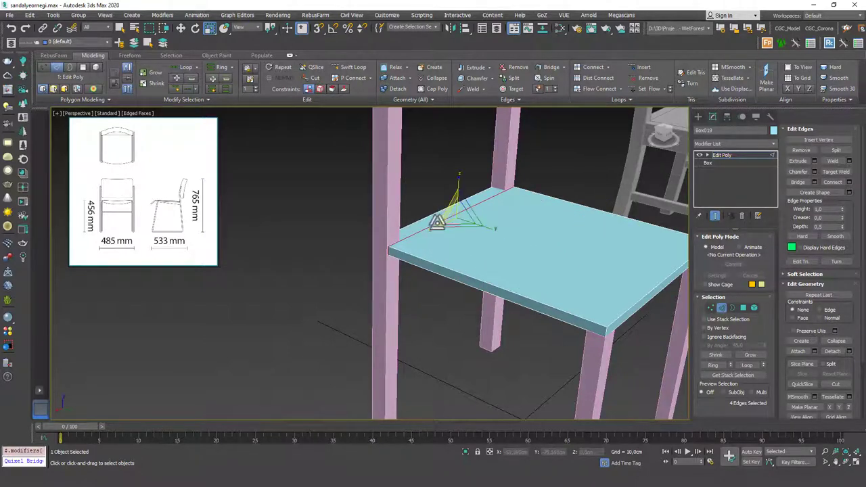
Connect the ring of the seat's crosswise edges with two segments, using a pinch of 80 and a slide of 0.
left_click(438, 222)
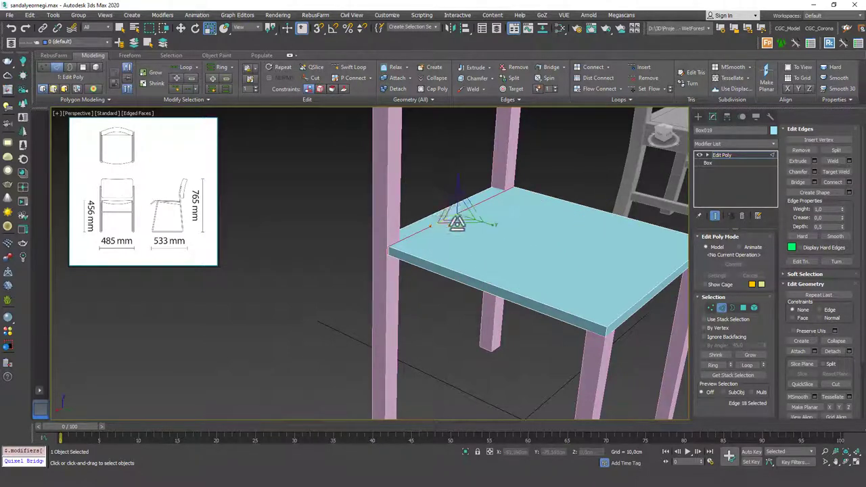
left_click(848, 182)
left_click(376, 268)
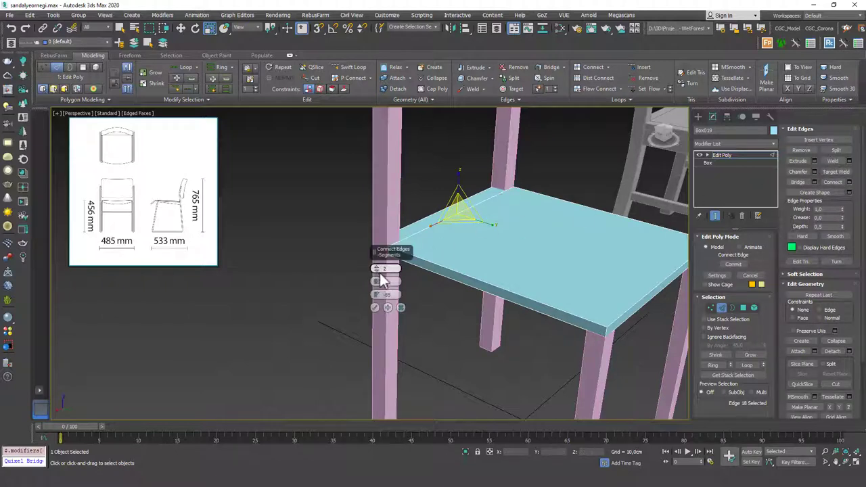
left_click(713, 363)
middle_click_drag(522, 235, 566, 246, "alt")
scroll(488, 275, "down", 3)
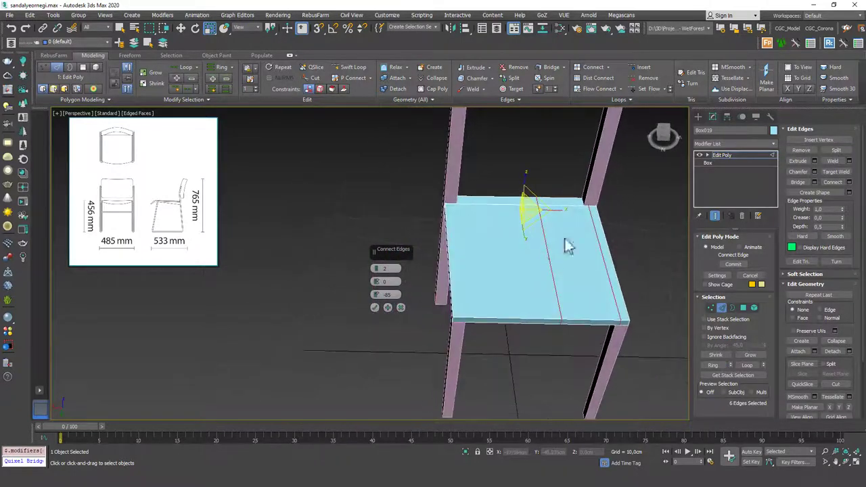
left_click_drag(392, 295, 379, 139)
right_click(377, 296)
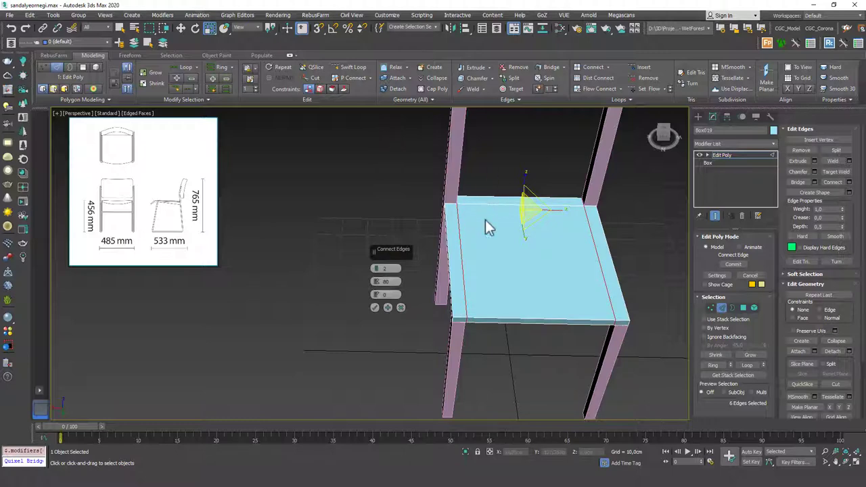
left_click(374, 308)
Isolate the seat, end the isolation and check the new edges against the rear legs.
middle_click_drag(454, 207, 464, 251, "alt")
key("alt+q")
scroll(480, 257, "down", 6)
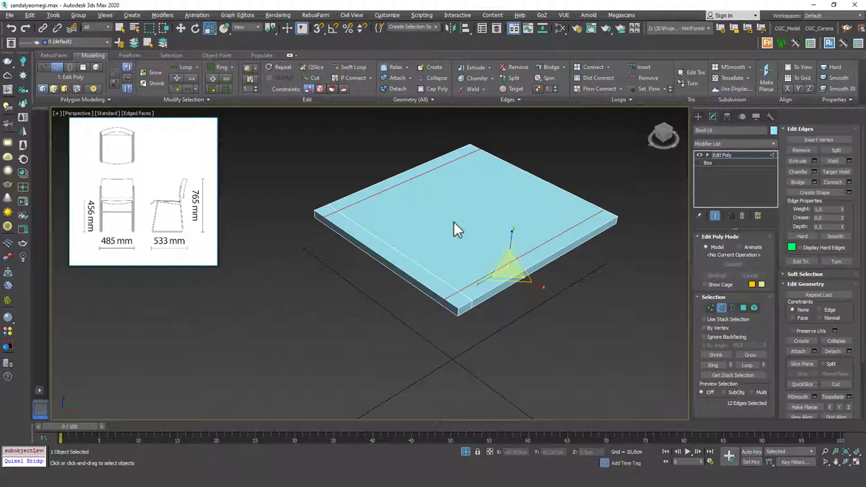
right_click(305, 178)
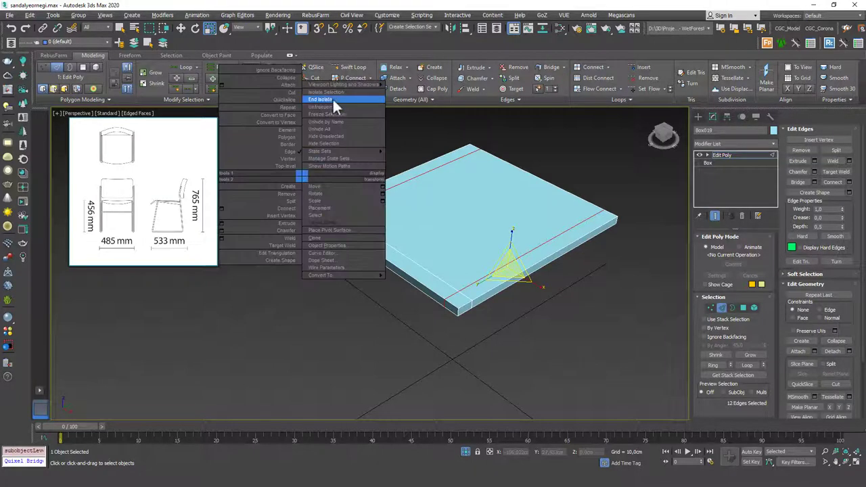
left_click(332, 99)
middle_click_drag(422, 306, 365, 307)
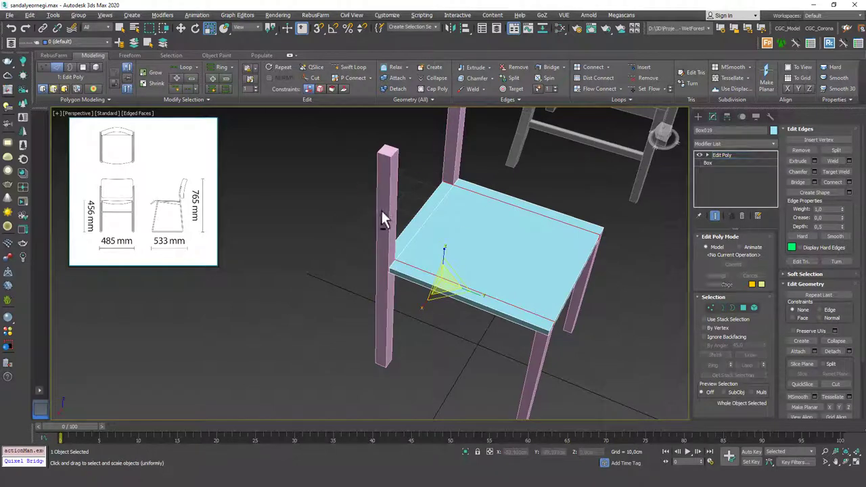
Isolate the seat and delete the polygons of both small rear corner blocks to cut notches for the rear legs.
key("alt+q")
middle_click_drag(377, 273, 407, 273, "alt")
scroll(400, 291, "up", 2)
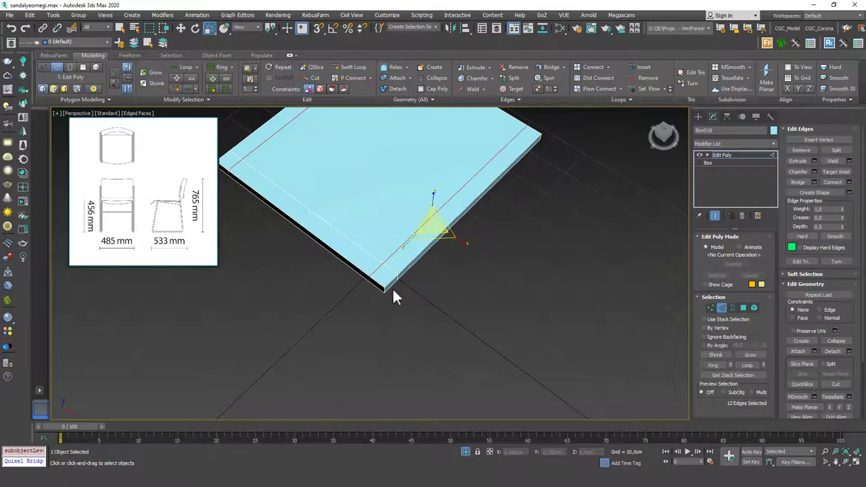
key("4")
left_click_drag(380, 287, 388, 296)
key("Delete")
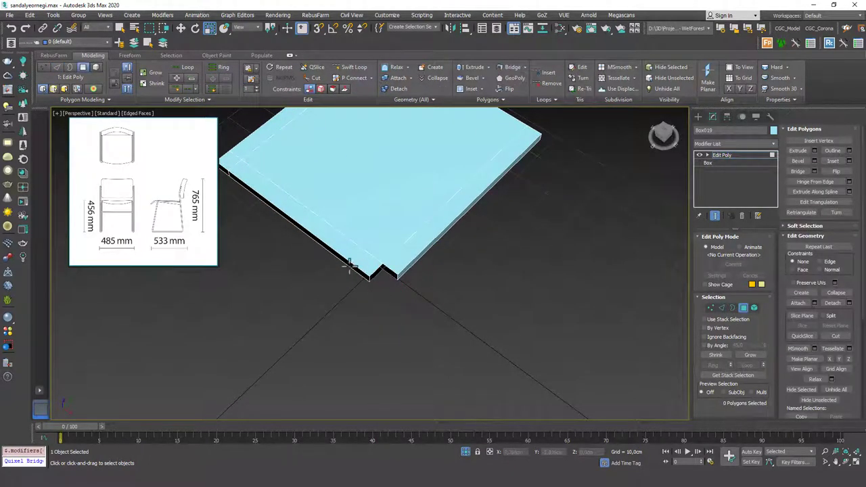
middle_click_drag(381, 297, 339, 217, "alt")
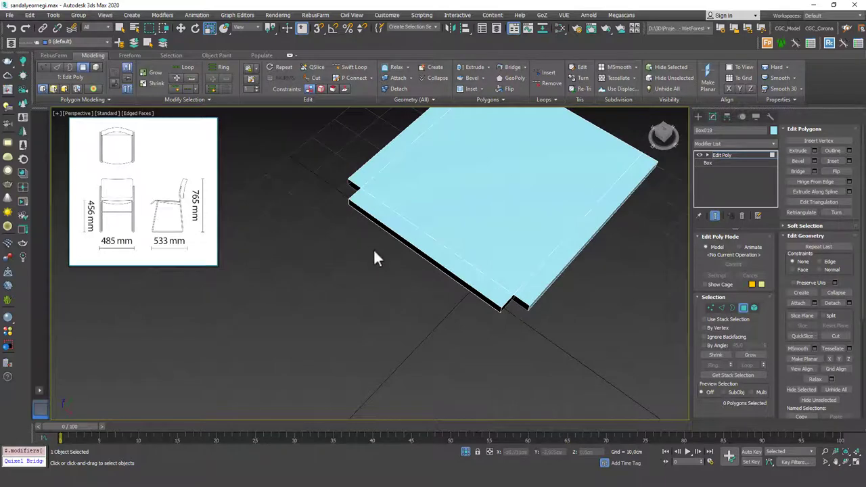
middle_click_drag(374, 250, 447, 250, "alt")
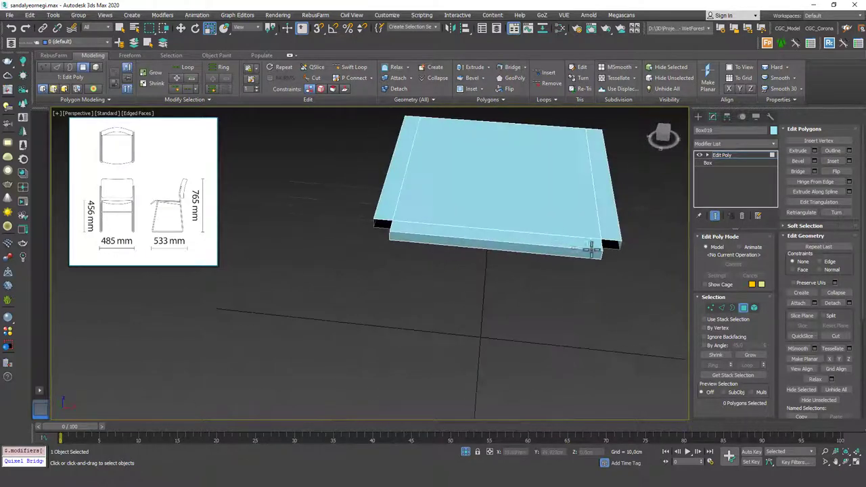
Bridge the open upper and lower edges of the first rear corner notch to close both of its inner walls.
scroll(590, 249, "up", 3)
key("2")
left_click(611, 230)
middle_click_drag(611, 230, 532, 233, "alt")
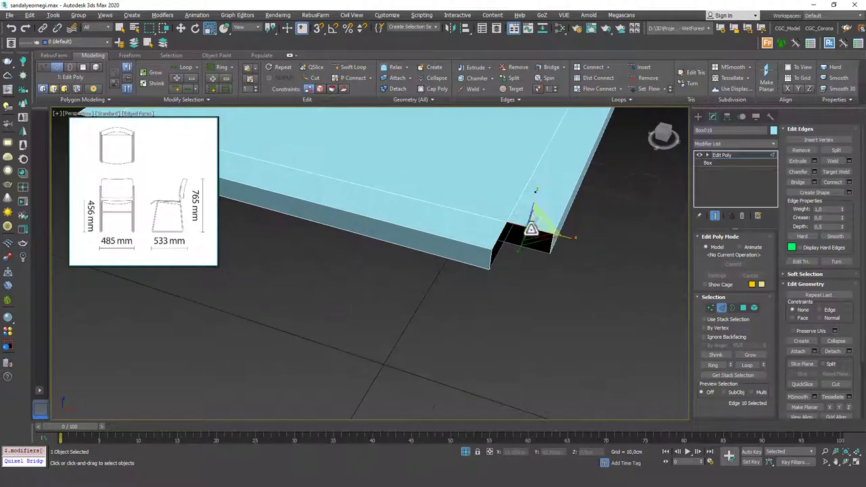
left_click(543, 246)
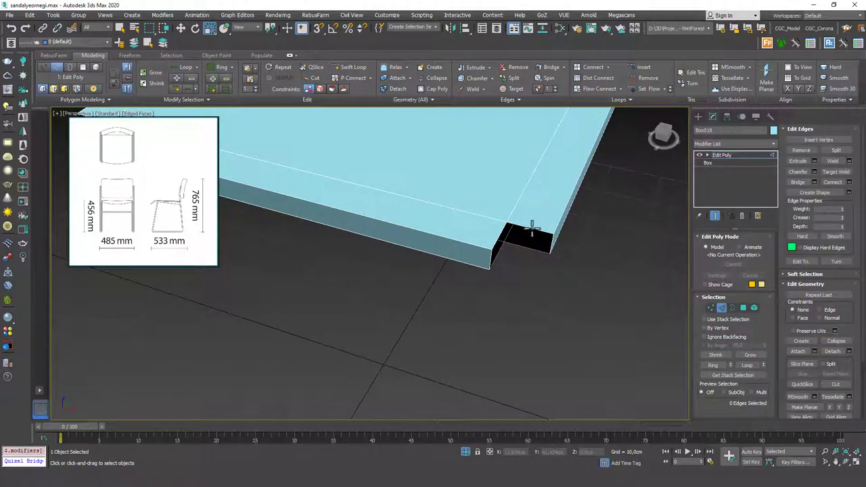
left_click(524, 227)
left_click(534, 249, "ctrl")
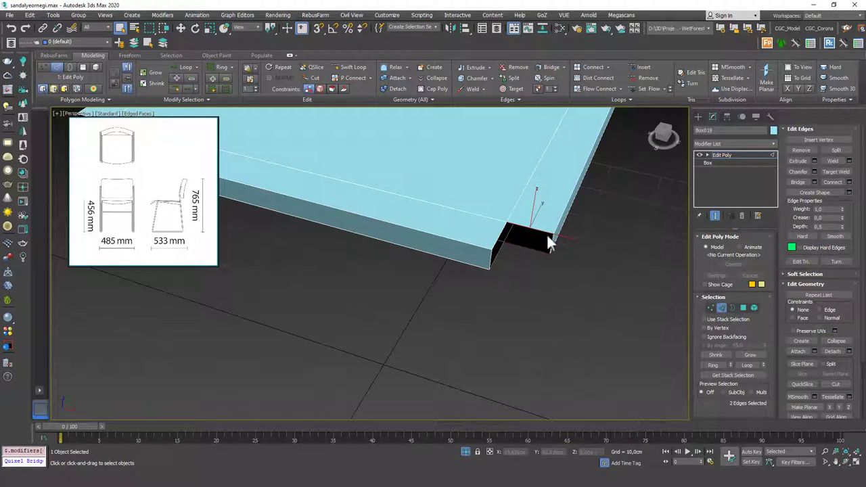
left_click(798, 182)
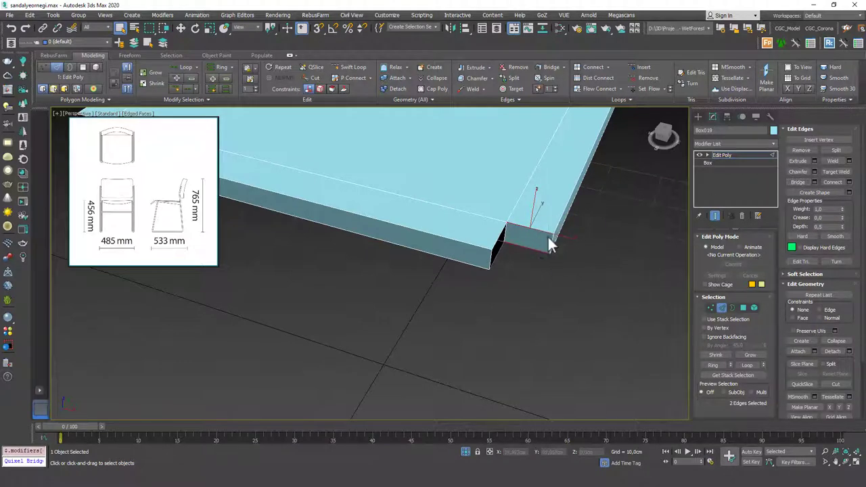
middle_click_drag(568, 271, 683, 250, "alt")
left_click(799, 181)
Close both inner walls of the other rear corner notch by bridging its upper and lower edges.
scroll(446, 245, "down", 3)
scroll(383, 318, "up", 6)
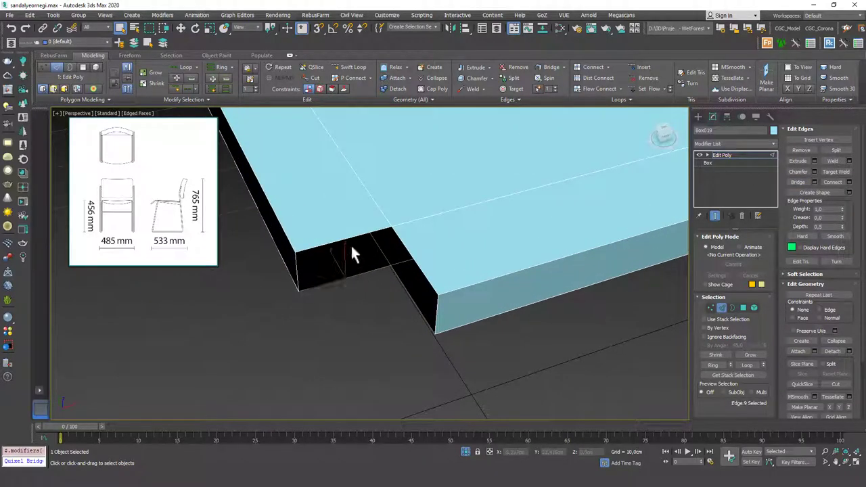
left_click(798, 181)
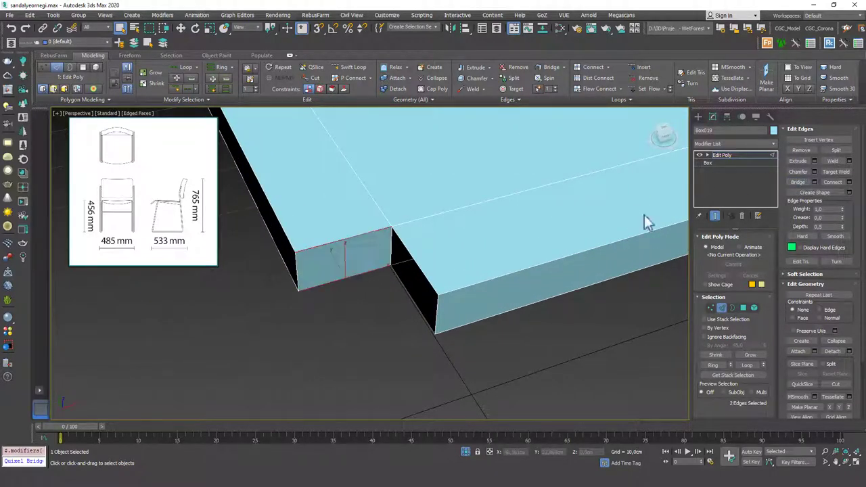
left_click(412, 298)
left_click(426, 279, "ctrl")
left_click(794, 180)
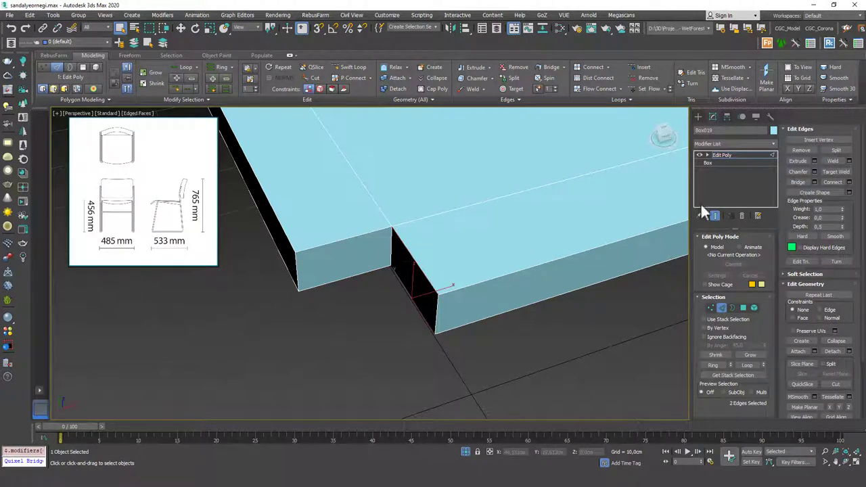
Leave the seat's edge editing and end the isolation to show the whole chair.
middle_click_drag(477, 254, 571, 231, "alt")
scroll(517, 251, "down", 4)
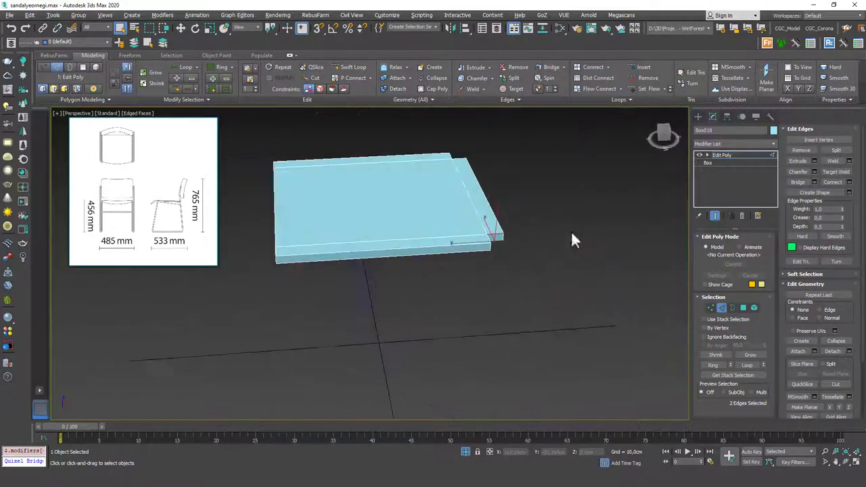
left_click(738, 154)
right_click(563, 210)
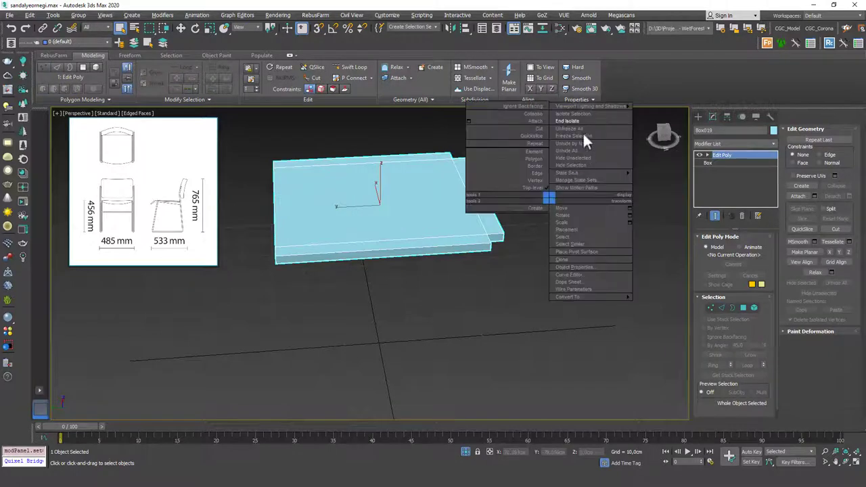
left_click(589, 122)
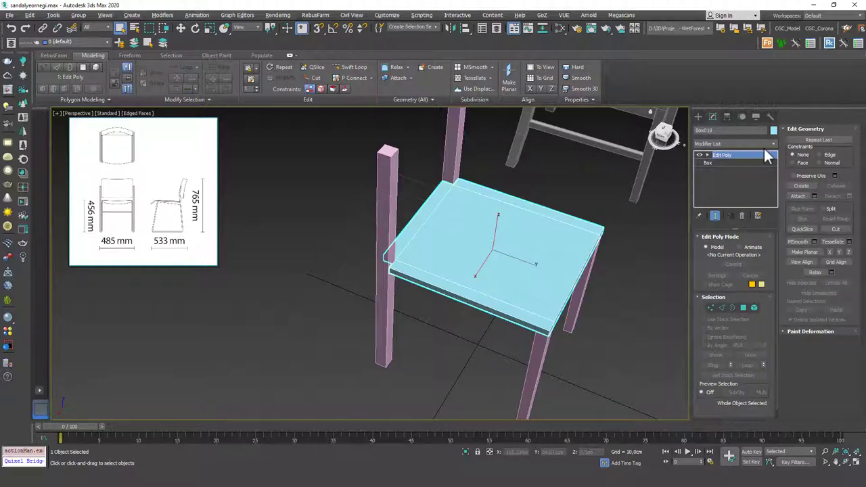
Select the rear legs and move their Symmetry mirror gizmo forward along Y to the seat area.
left_click(376, 213)
middle_click_drag(376, 212, 453, 236, "alt")
key("w")
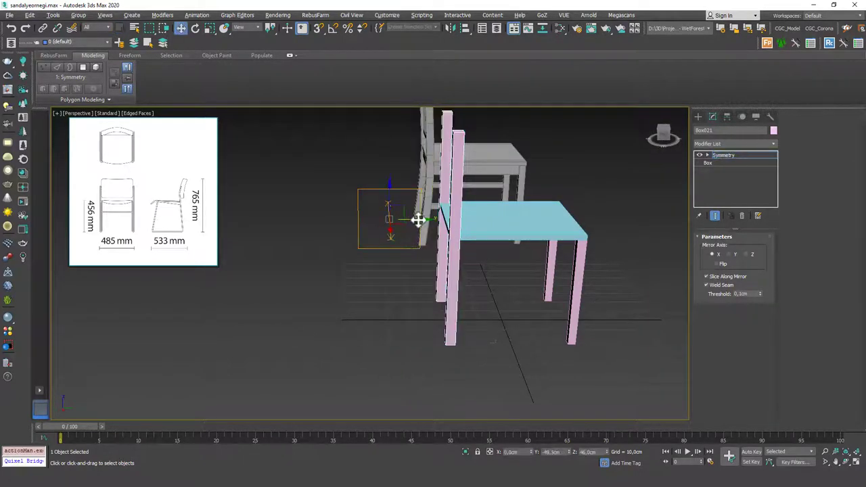
left_click_drag(418, 220, 529, 220)
key("1")
middle_click_drag(490, 228, 558, 215, "alt")
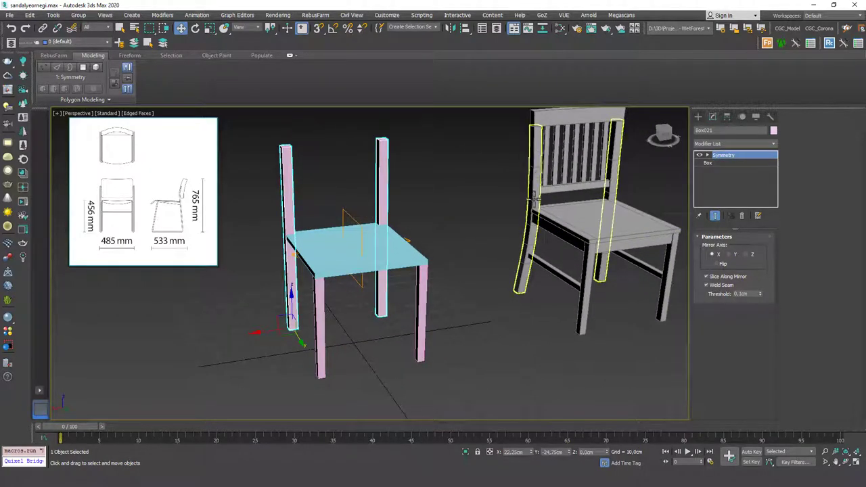
Add an Edit Poly modifier between the rear legs' Box base and their Symmetry modifier.
left_click(721, 161)
left_click(725, 141)
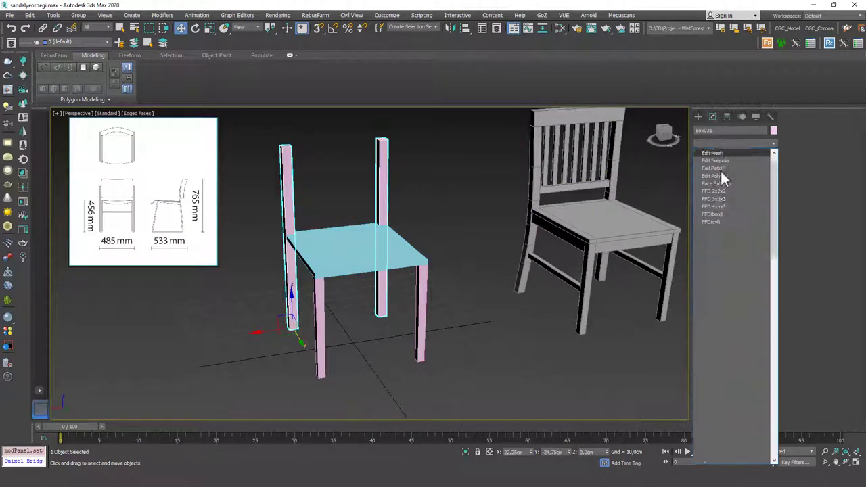
left_click(720, 164)
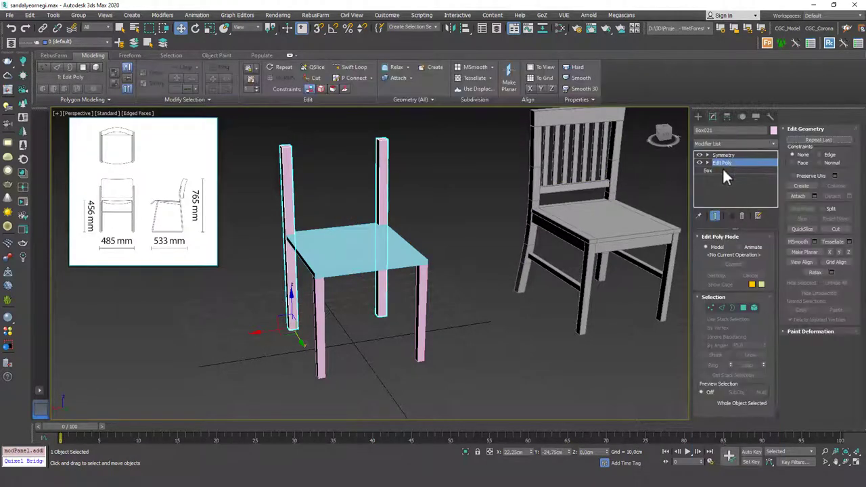
Connect the ring of the rear leg's vertical edges with four evenly spaced segments.
middle_click_drag(278, 235, 321, 243)
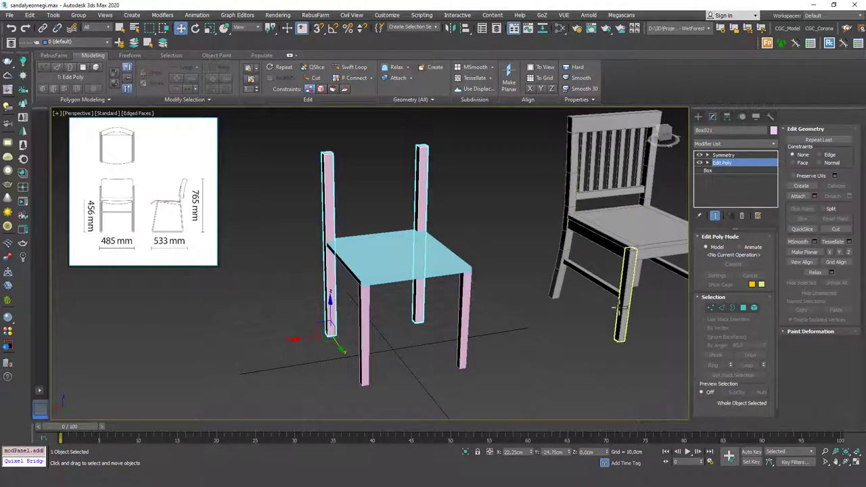
scroll(380, 317, "up", 8)
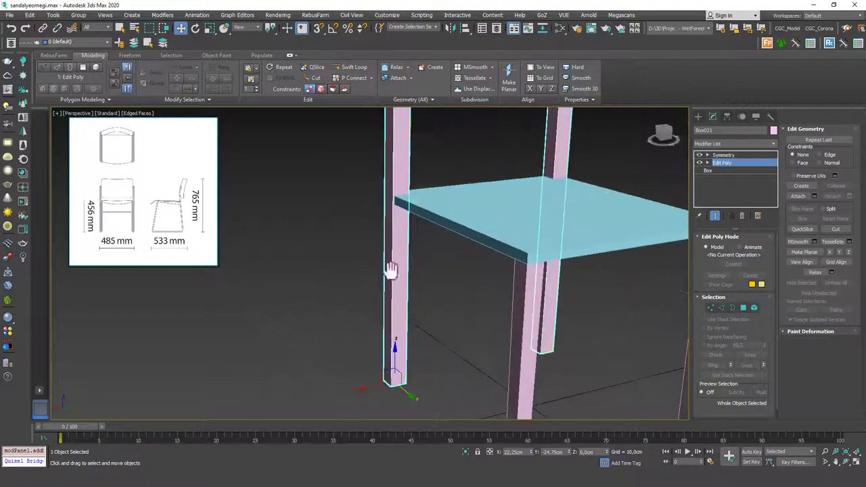
scroll(390, 270, "down", 4)
key("2")
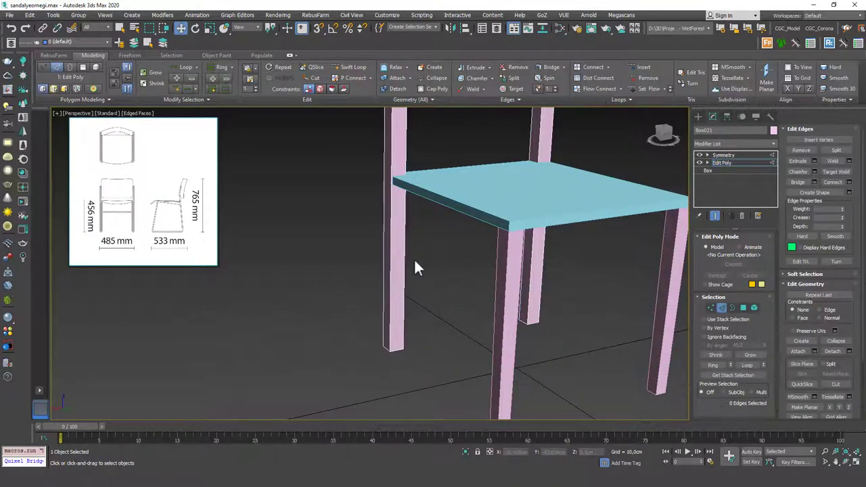
left_click_drag(414, 267, 351, 273)
left_click(406, 250)
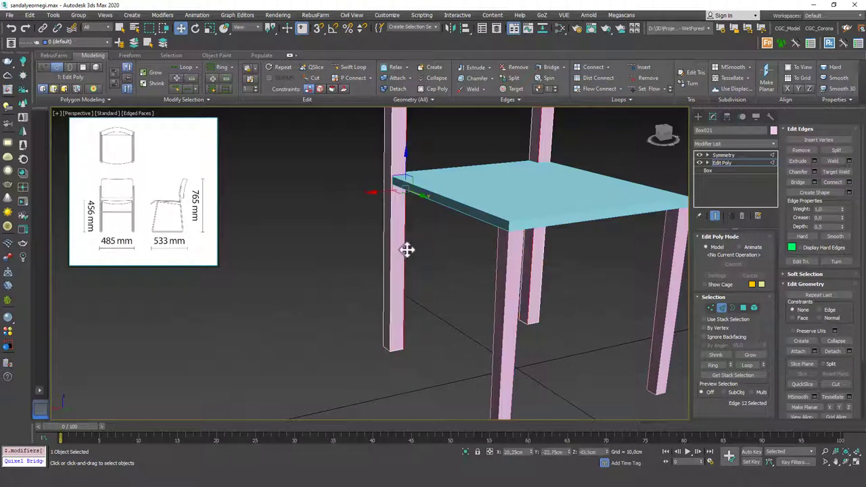
left_click(714, 364)
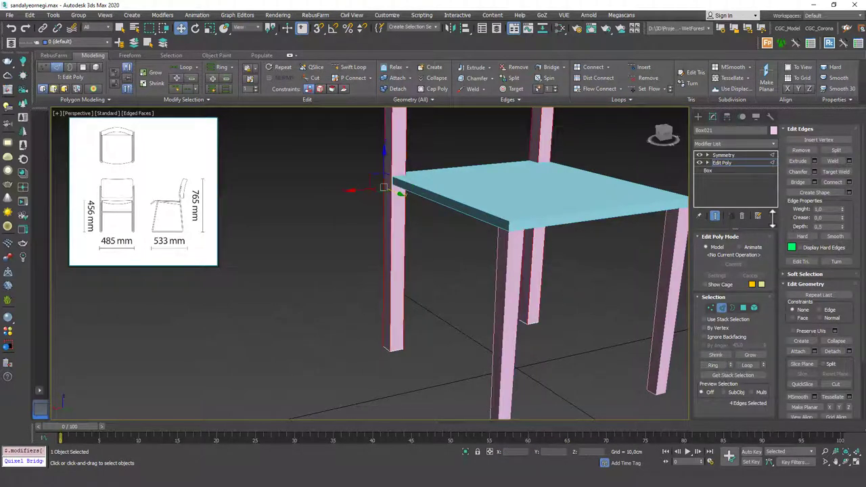
left_click(848, 182)
left_click_drag(377, 269, 378, 255)
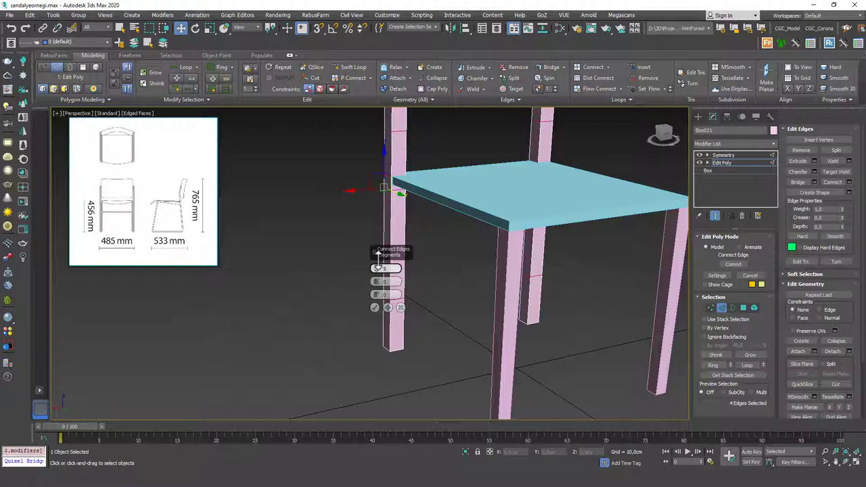
left_click(375, 309)
Move the rear leg's bottom vertices backward along Y, and shift the vertex ring above them slightly back to Y -25.136 cm.
middle_click_drag(400, 226, 376, 290, "alt")
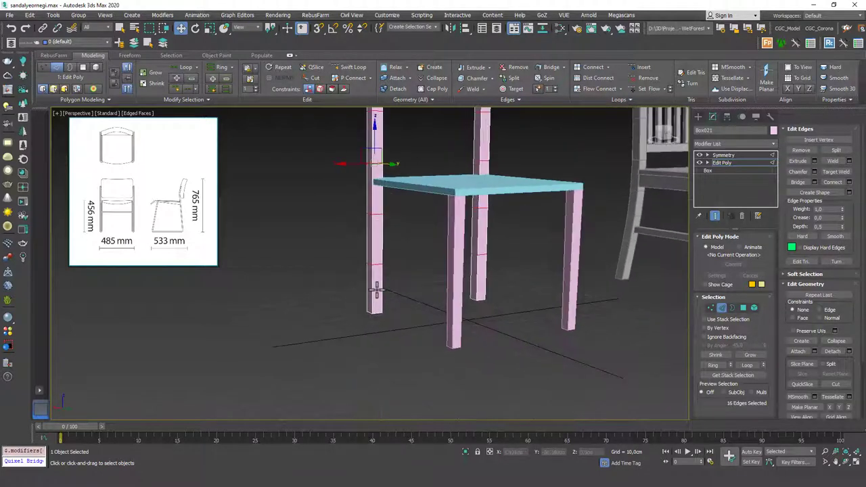
key("1")
left_click_drag(402, 290, 336, 333)
mouse_move(383, 305)
middle_mouse_down("alt")
mouse_move(367, 320)
mouse_move(394, 313)
middle_mouse_up("alt")
scroll(363, 304, "up", 3)
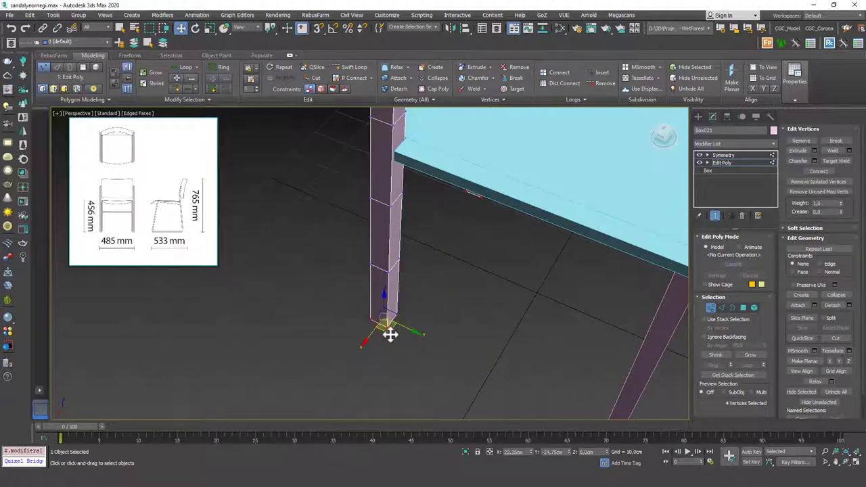
left_click_drag(387, 334, 380, 334)
middle_click_drag(398, 326, 394, 246, "alt")
left_click_drag(394, 247, 392, 246)
middle_click_drag(392, 246, 380, 261, "alt")
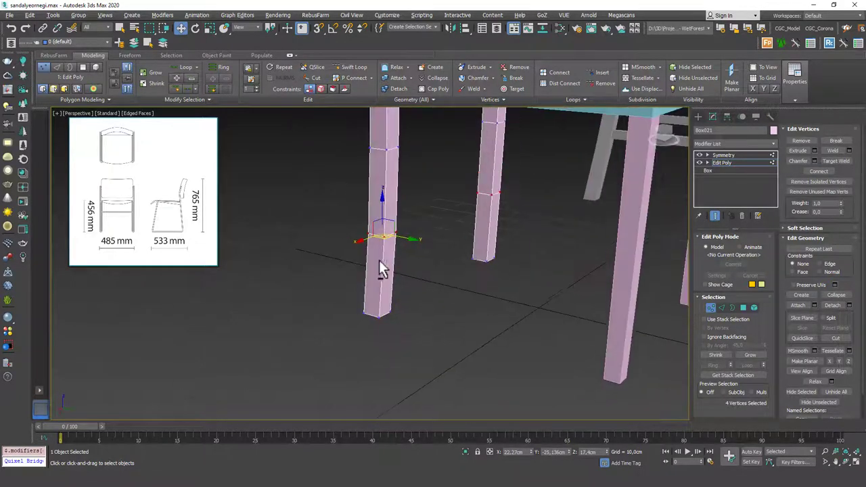
left_click_drag(411, 292, 380, 315)
key("r")
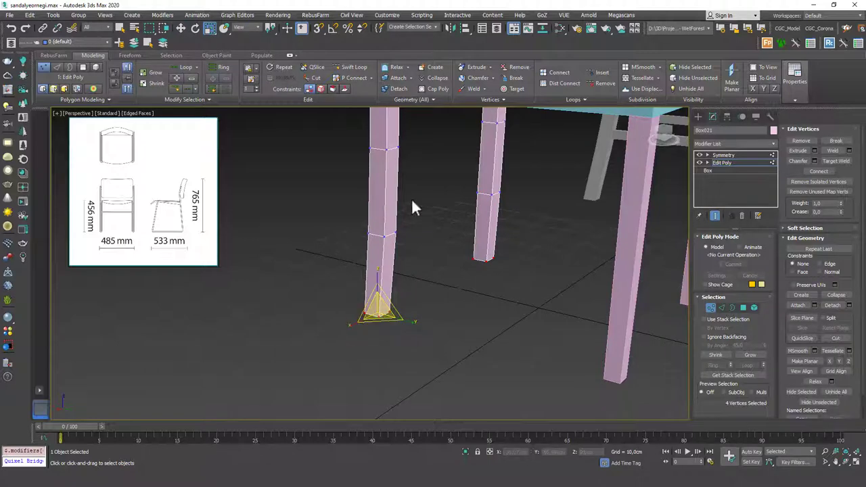
left_click_drag(411, 200, 385, 230)
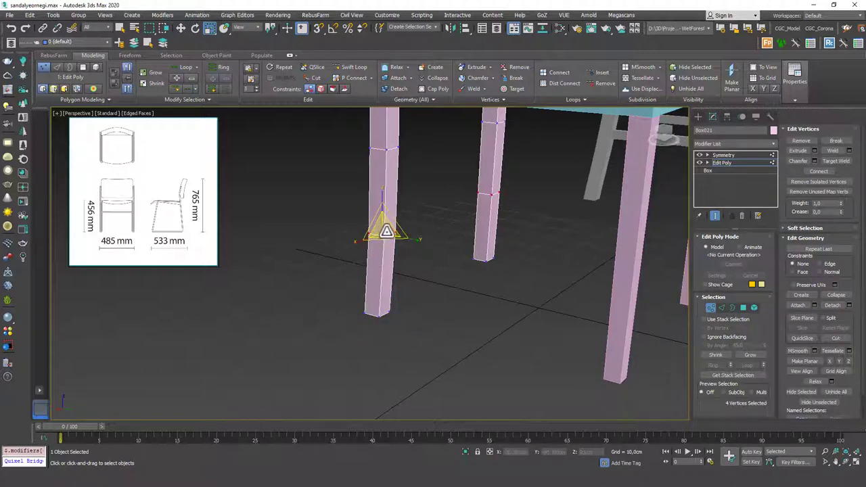
middle_click_drag(382, 232, 389, 213, "alt")
left_click_drag(423, 198, 393, 223)
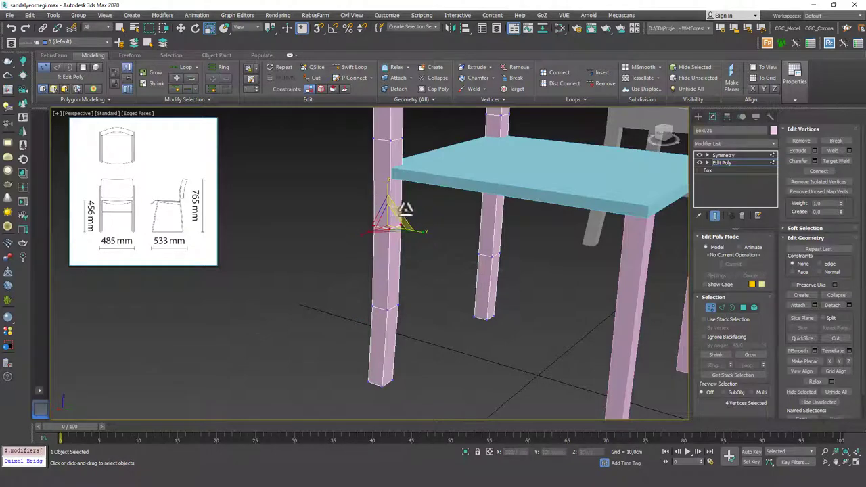
middle_click_drag(393, 224, 391, 263, "alt")
key("1")
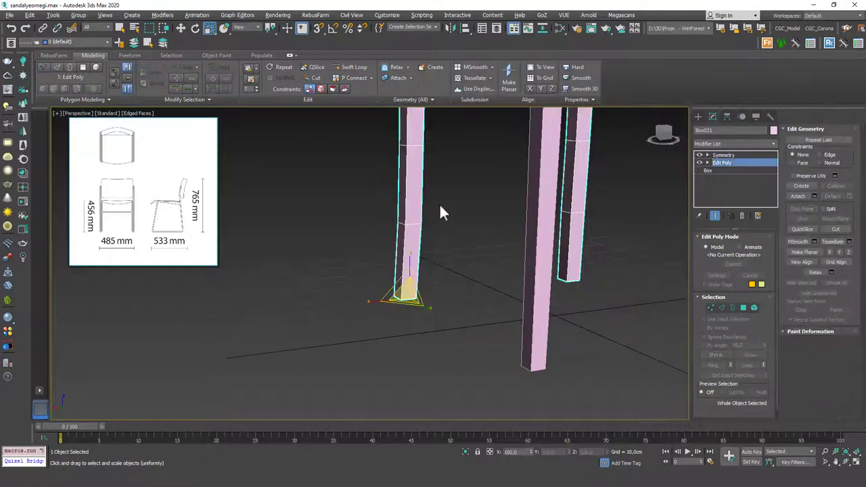
Move the rear leg's lowest two vertex rings slightly outward and back, and shift the bottom vertices further to X 24.461, Y -27.719 cm.
key("1")
left_click_drag(439, 202, 379, 312)
middle_click_drag(379, 311, 412, 258, "alt")
key("w")
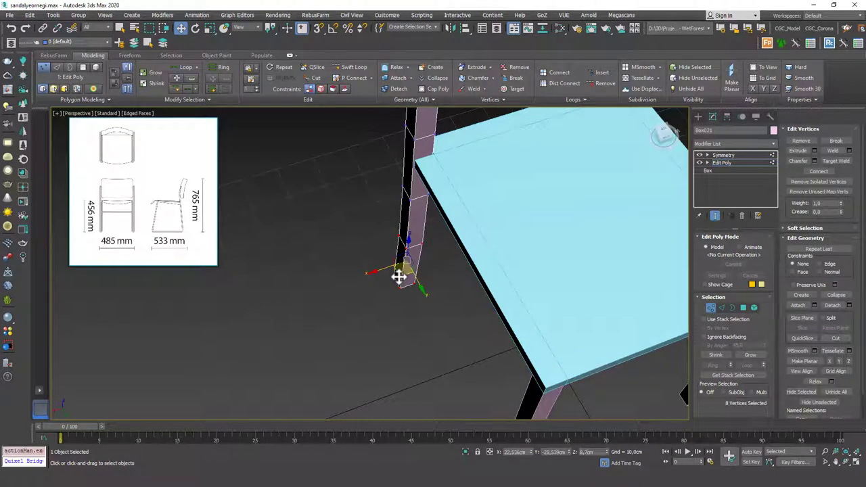
left_click_drag(399, 277, 395, 275)
left_click_drag(431, 316, 386, 263)
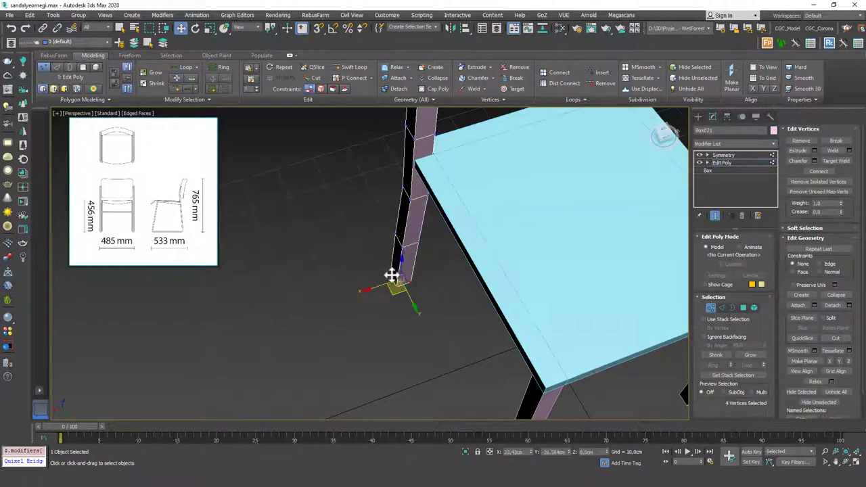
mouse_move(394, 296)
left_mouse_down()
mouse_move(394, 272)
mouse_move(394, 288)
left_mouse_up()
scroll(394, 288, "down", 4)
middle_click_drag(468, 254, 415, 232, "alt")
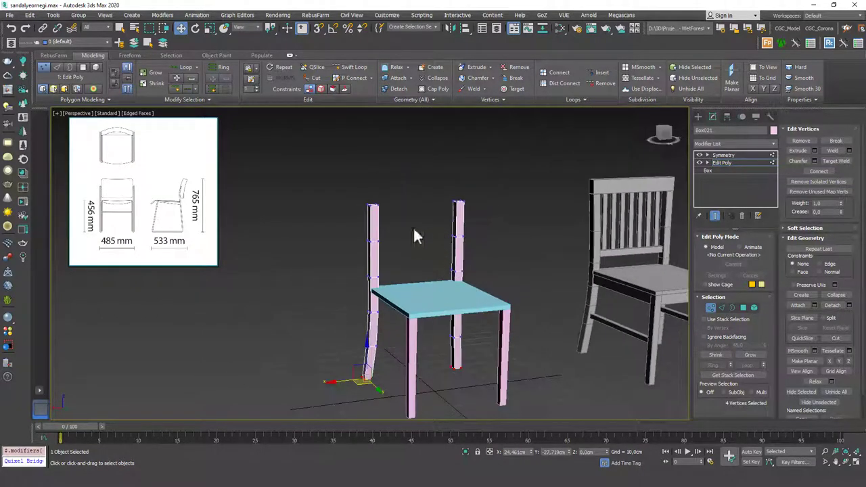
Move the rear leg's top vertices outward and backward to X 23.246 cm, Y -26.416 cm.
scroll(380, 213, "up", 2)
left_click_drag(356, 206, 354, 208)
middle_click_drag(355, 208, 374, 210, "alt")
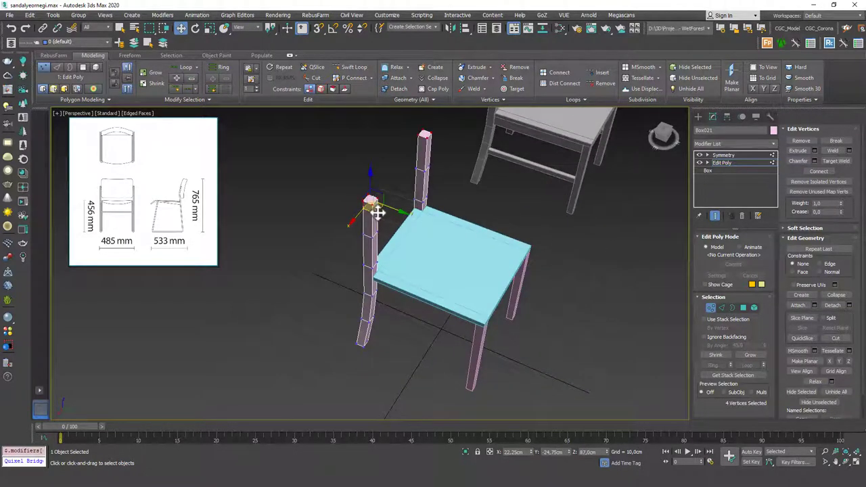
left_click_drag(377, 212, 376, 212)
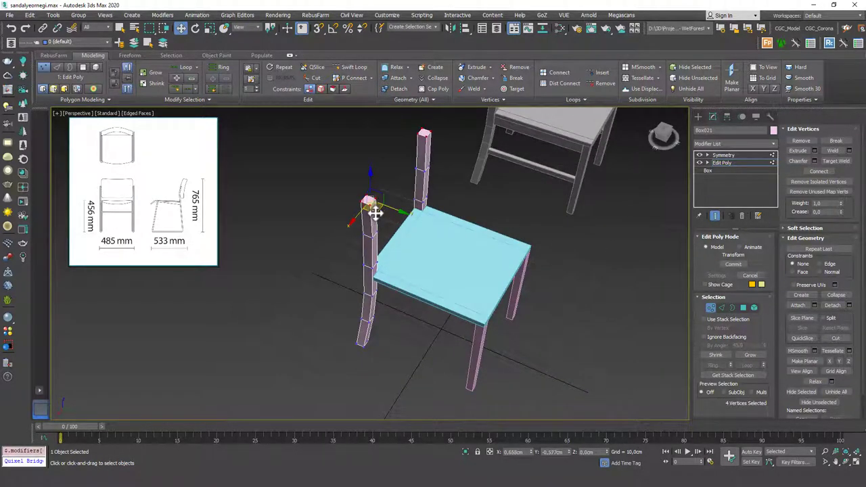
middle_click_drag(367, 214, 493, 216, "alt")
scroll(368, 251, "up", 5)
scroll(368, 250, "down", 5)
left_click_drag(378, 166, 396, 173)
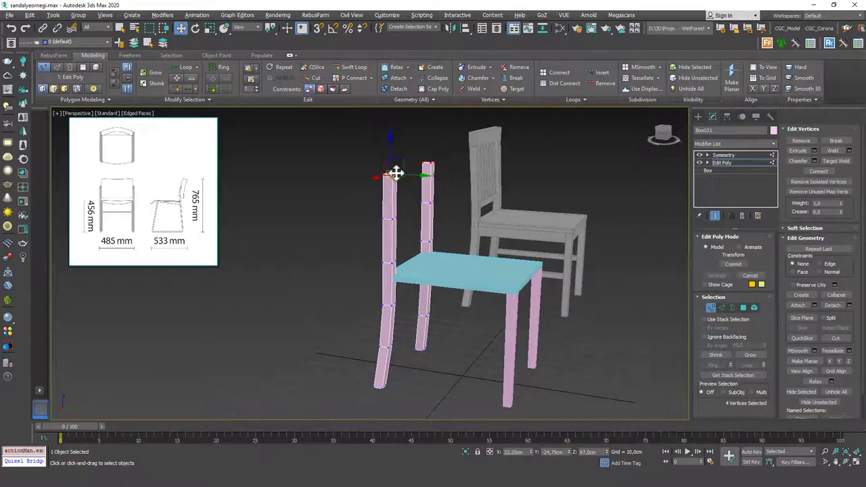
scroll(389, 206, "up", 4)
middle_click_drag(395, 173, 389, 236, "alt")
scroll(389, 233, "down", 4)
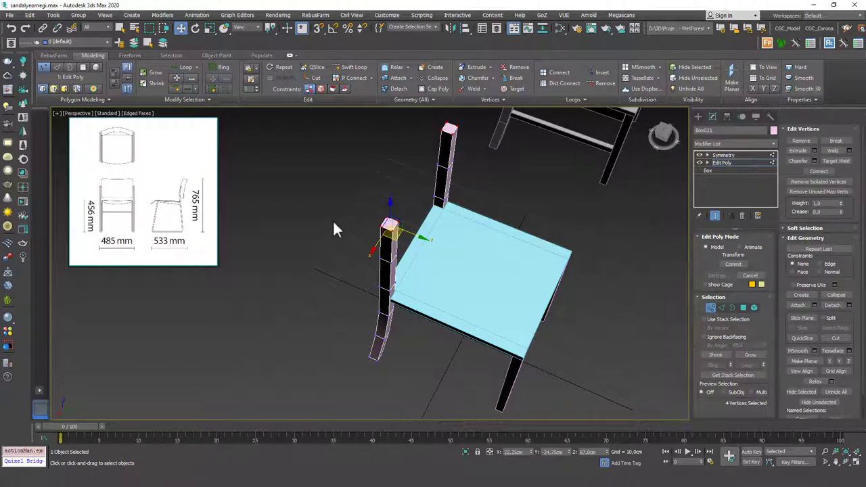
scroll(410, 261, "up", 5)
middle_click_drag(405, 244, 397, 240, "alt")
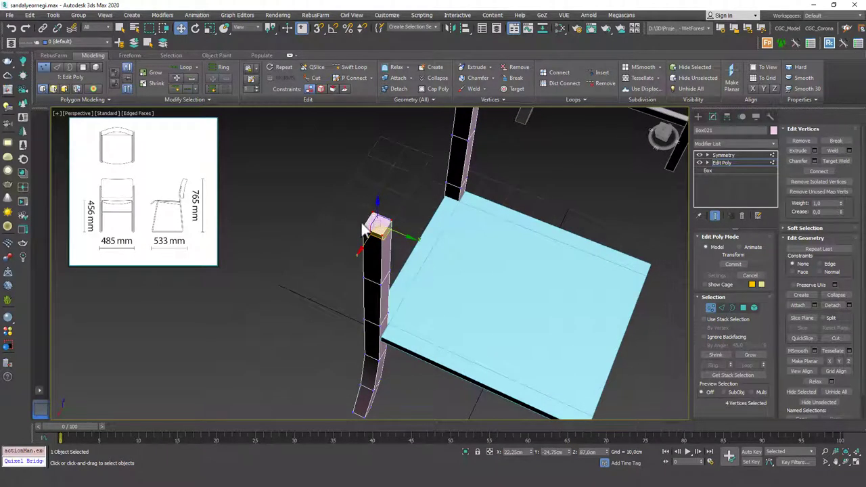
mouse_move(383, 240)
left_mouse_down()
mouse_move(372, 241)
mouse_move(381, 224)
left_mouse_up()
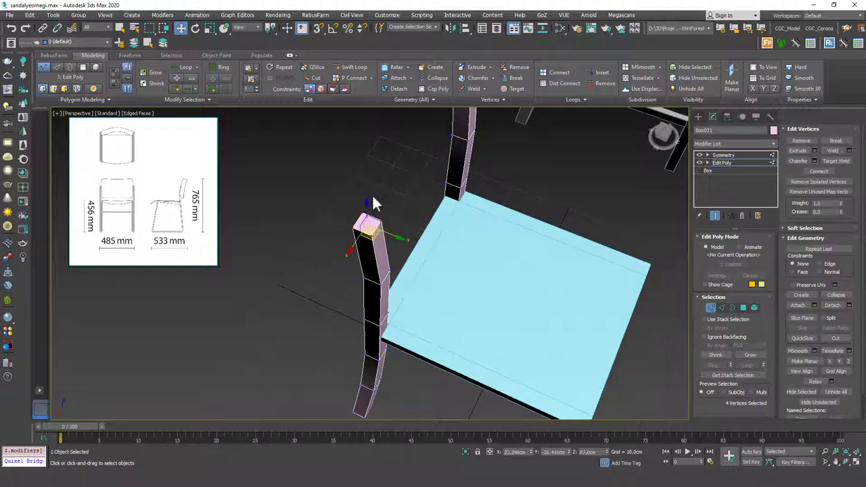
Shift the vertex ring just below the rear leg's top slightly outward and back to X 22.462 cm, Y -25.252 cm.
middle_click_drag(371, 202, 406, 288, "alt")
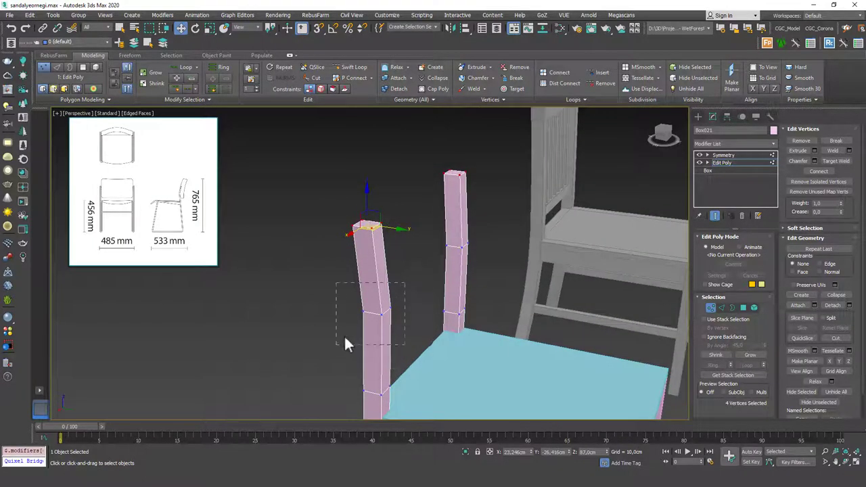
left_click_drag(344, 344, 345, 343)
middle_click_drag(346, 343, 386, 167, "alt")
scroll(390, 220, "down", 3)
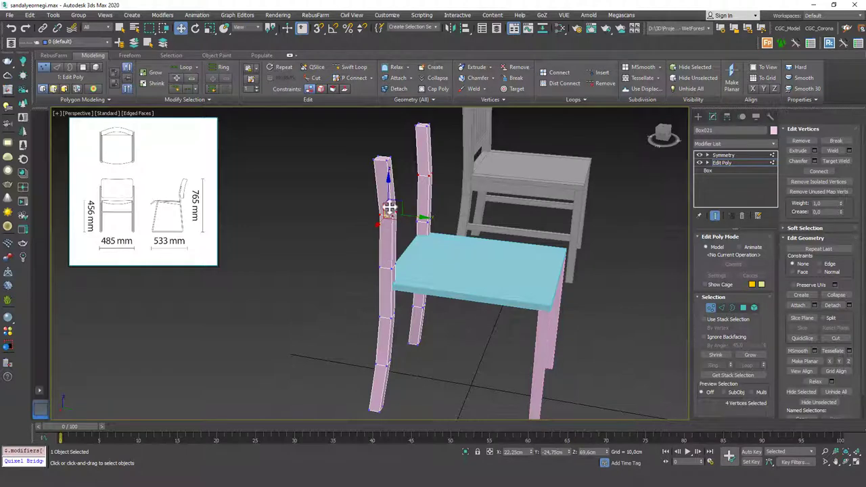
middle_click_drag(389, 208, 391, 328, "alt")
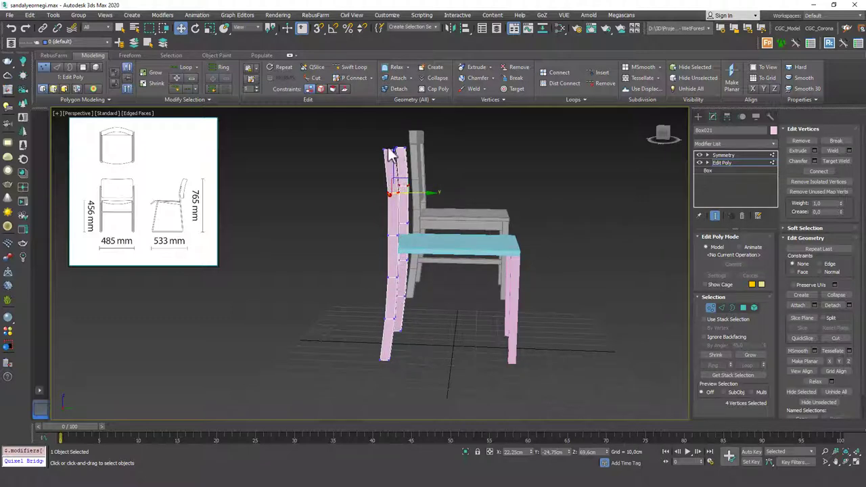
mouse_move(395, 166)
middle_mouse_down("alt")
mouse_move(396, 187)
mouse_move(381, 212)
mouse_move(402, 165)
middle_mouse_up("alt")
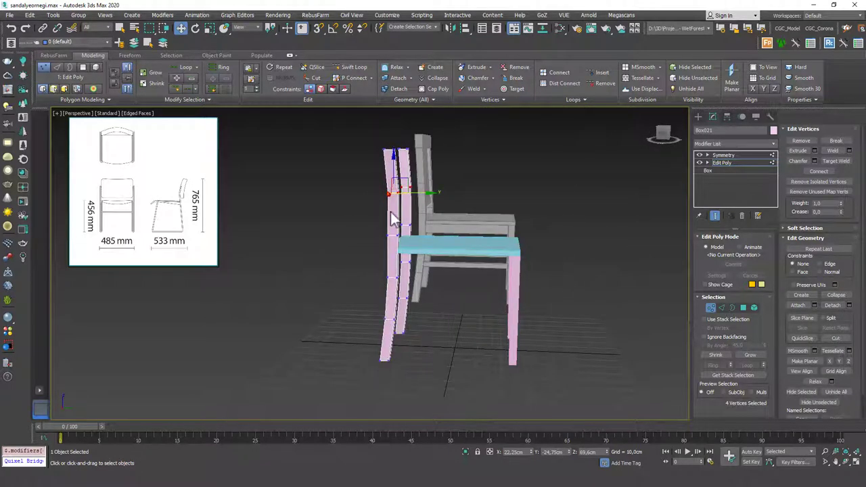
mouse_move(400, 181)
middle_mouse_down("alt")
mouse_move(397, 202)
mouse_move(393, 185)
middle_mouse_up("alt")
scroll(393, 184, "up", 5)
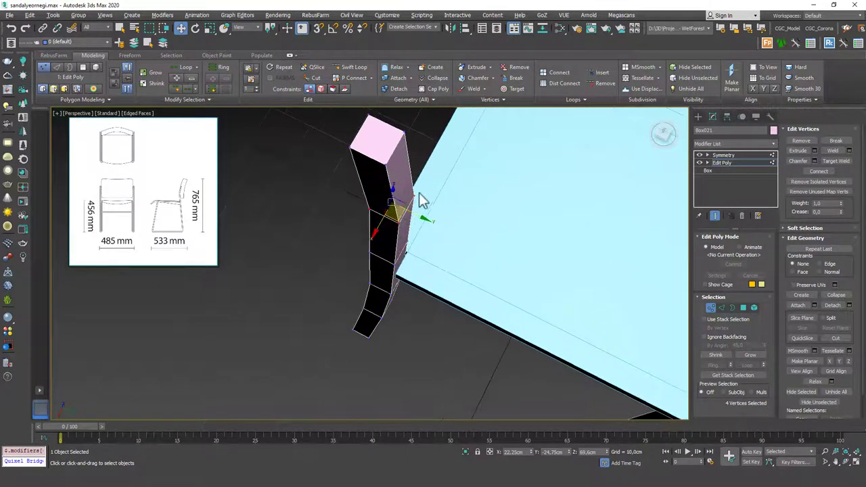
left_click_drag(400, 221, 395, 221)
middle_click_drag(395, 221, 392, 241, "alt")
scroll(402, 230, "down", 5)
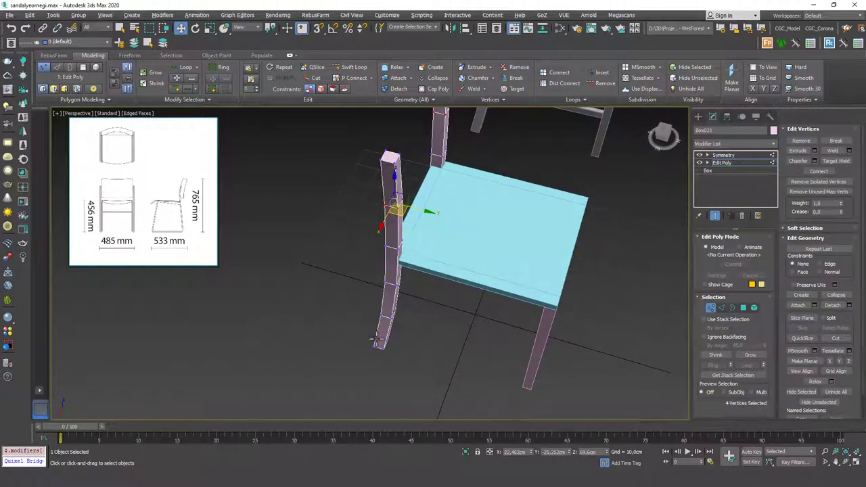
Examine the curvature of the rear legs from several angles and compare it with the grey reference chair.
key("1")
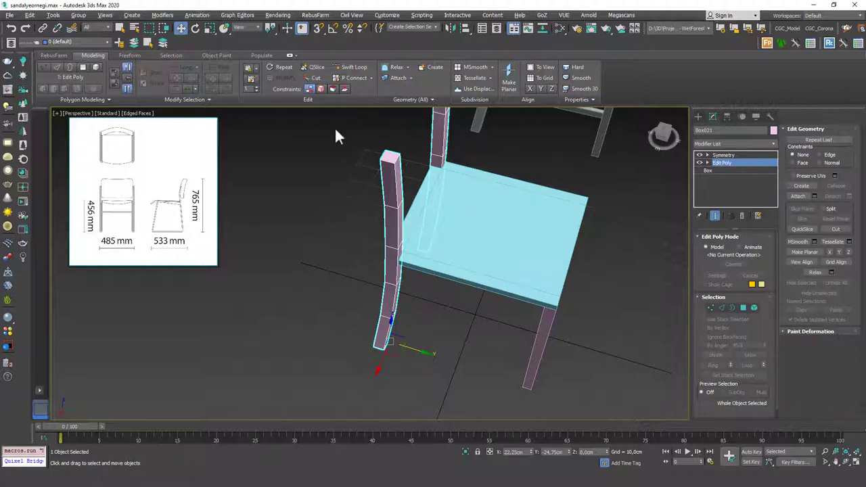
middle_click_drag(419, 217, 349, 192, "alt")
scroll(349, 191, "up", 3)
scroll(365, 203, "down", 6)
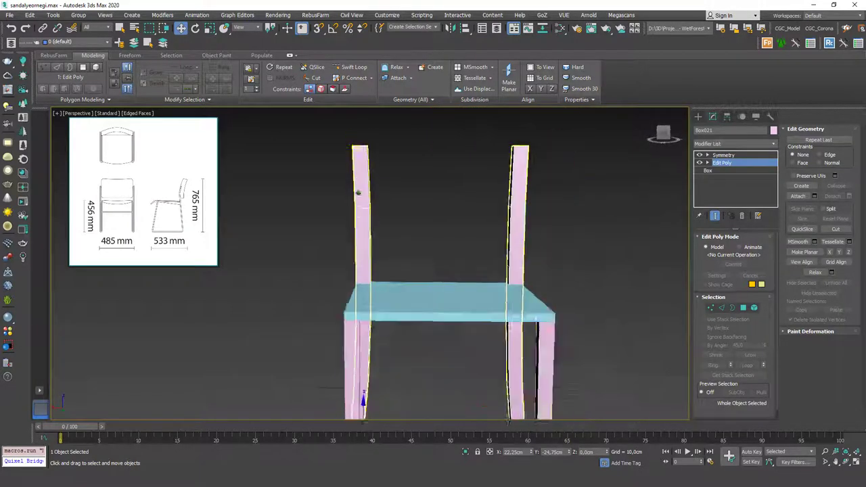
middle_click_drag(368, 196, 381, 184, "alt")
key("1")
left_click_drag(381, 184, 350, 190)
scroll(348, 188, "up", 2)
middle_click_drag(367, 197, 393, 200, "alt")
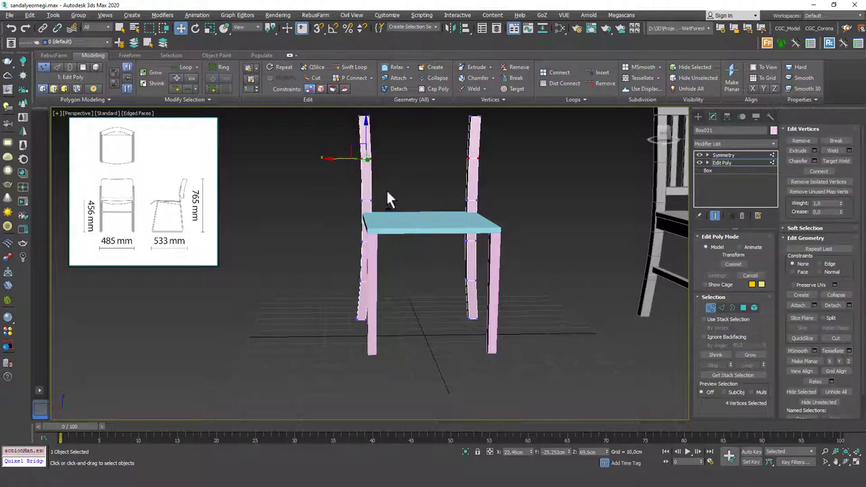
middle_click_drag(390, 199, 395, 220, "alt")
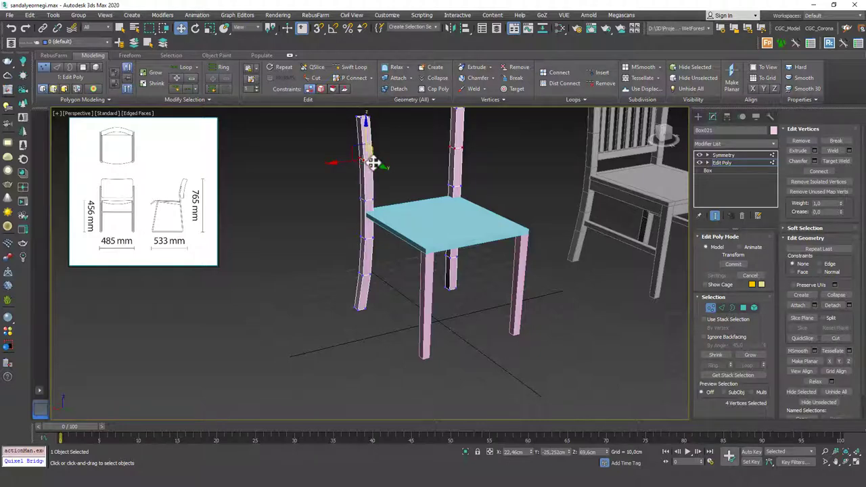
middle_click_drag(365, 133, 399, 213, "alt")
scroll(372, 227, "up", 1)
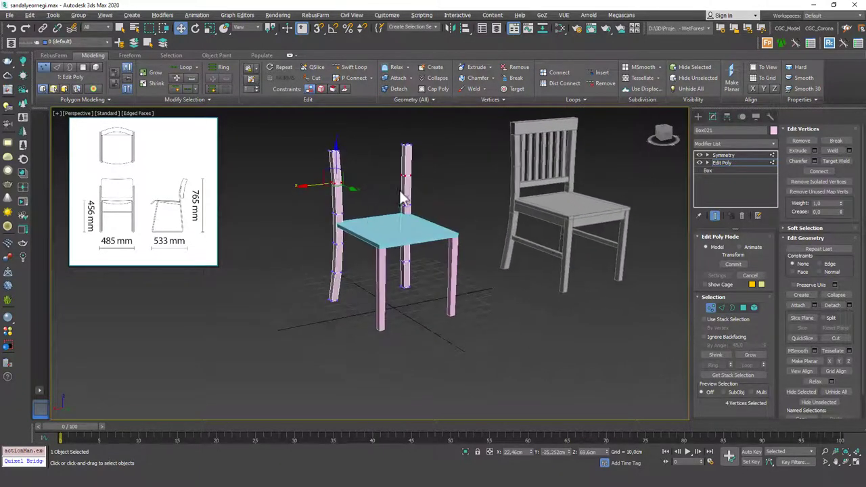
key("1")
left_click(425, 197)
scroll(417, 237, "down", 1)
mouse_move(413, 241)
middle_mouse_down("alt")
mouse_move(434, 240)
mouse_move(396, 246)
mouse_move(417, 247)
mouse_move(411, 239)
middle_mouse_up("alt")
scroll(406, 227, "up", 5)
mouse_move(397, 208)
middle_mouse_down()
mouse_move(398, 195)
mouse_move(413, 227)
mouse_move(400, 225)
middle_mouse_up()
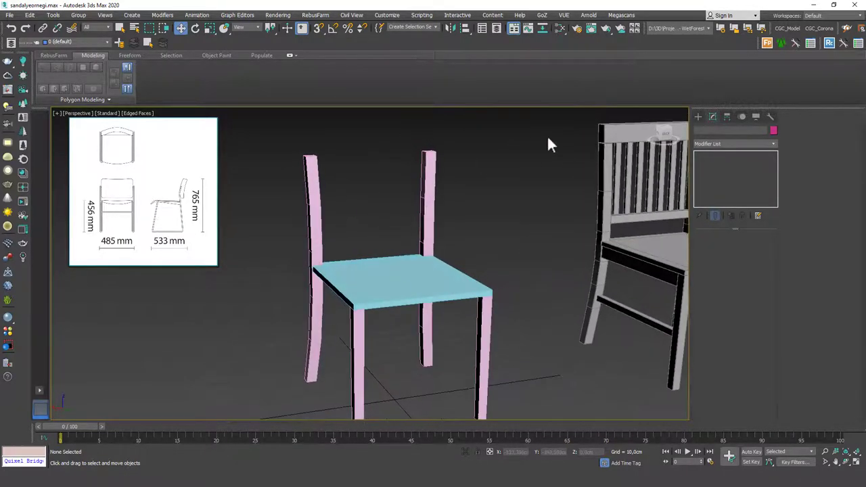
In the Front view, create a box about 50.7 cm wide and 7.8 cm long spanning the tops of both rear legs.
key("f")
middle_click_drag(375, 168, 353, 213)
middle_click_drag(414, 217, 418, 197)
scroll(418, 196, "up", 3)
middle_click_drag(420, 158, 353, 170)
left_click(698, 116)
left_click(717, 171)
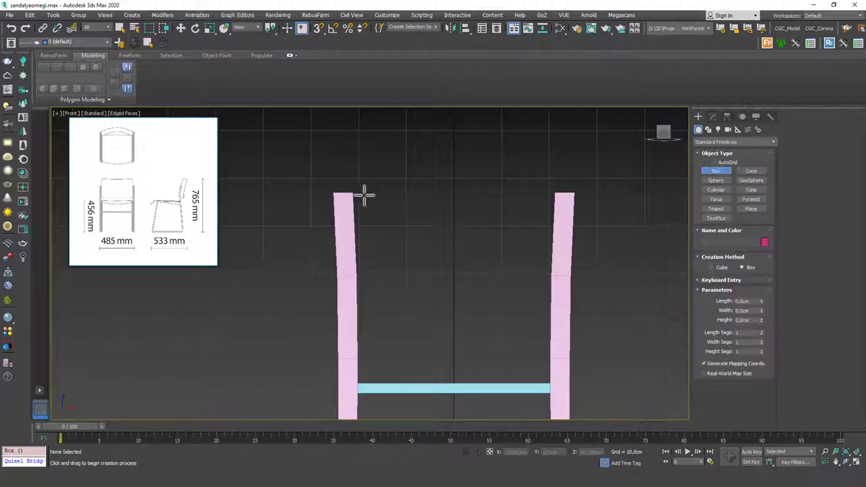
left_click_drag(332, 193, 575, 156)
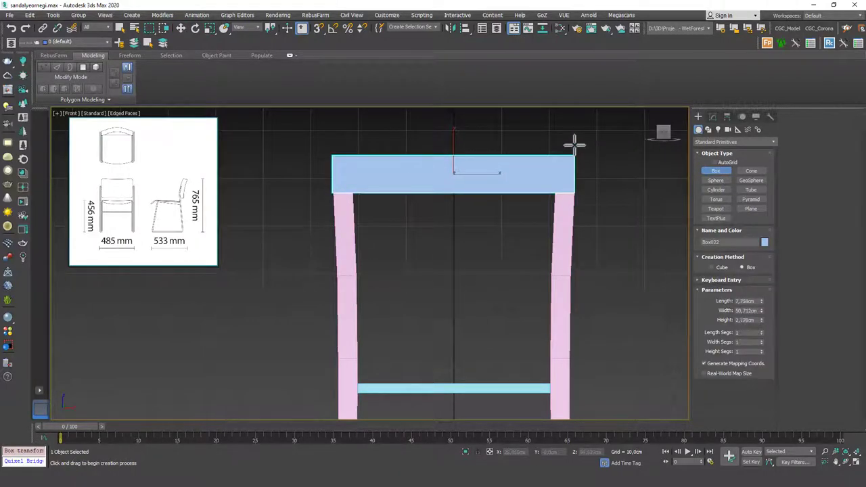
left_click(574, 143)
Move the top rail box backward along Y to -26.005 cm so it sits above the rear legs.
key("w")
middle_click_drag(425, 199, 487, 210, "alt")
left_click_drag(444, 192, 494, 188)
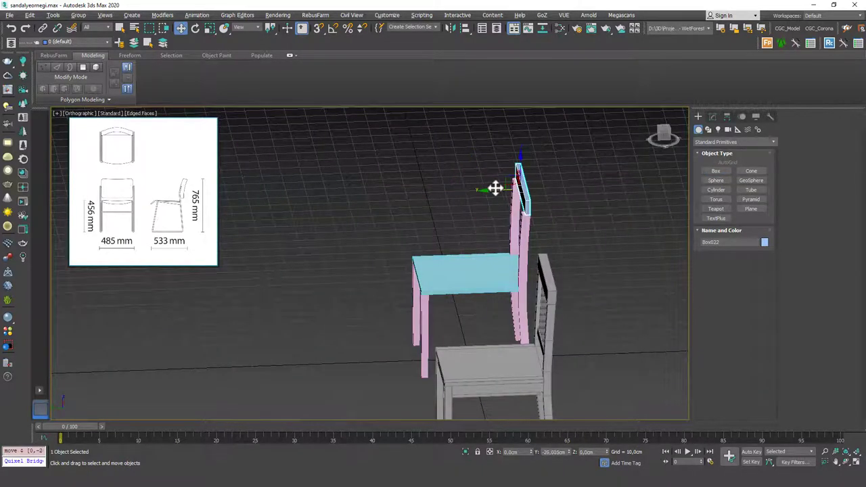
key("z")
middle_click_drag(494, 190, 482, 167, "alt")
mouse_move(395, 273)
middle_mouse_down("alt")
mouse_move(385, 271)
mouse_move(381, 247)
mouse_move(393, 264)
middle_mouse_up("alt")
Add an Edit Poly modifier to the top rail box.
left_click(712, 117)
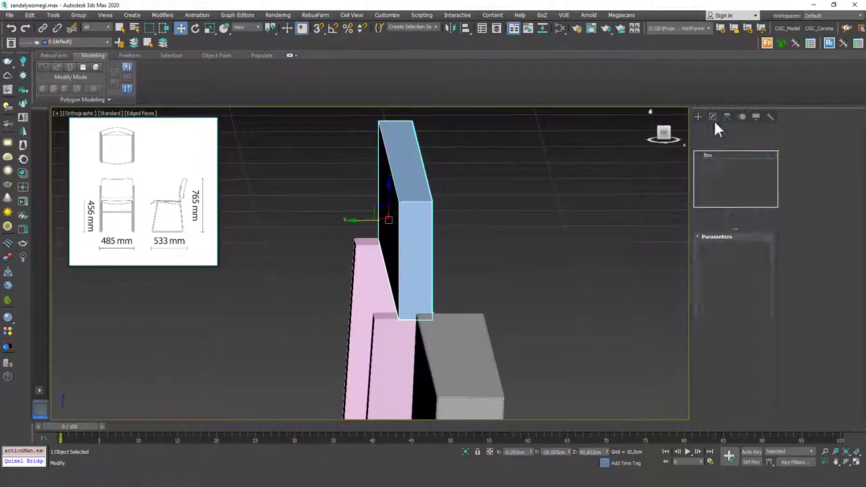
left_click(715, 143)
left_click(711, 176)
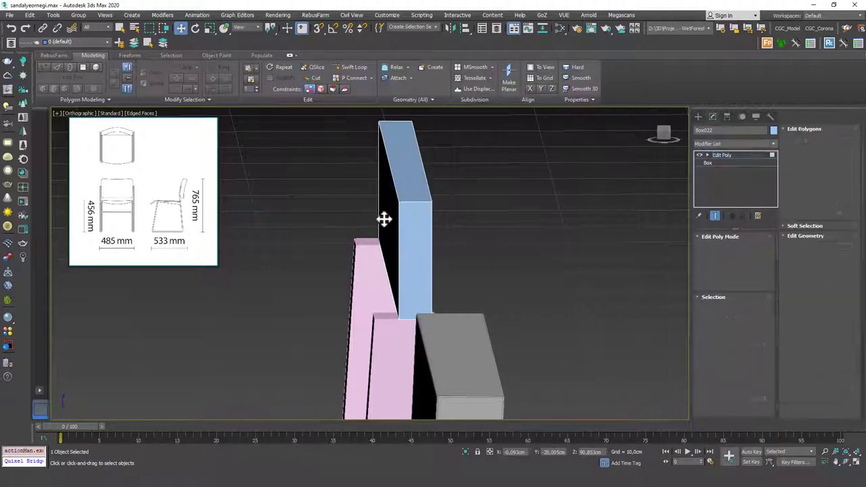
Move the top rail's front polygon forward along Y to match the front face of the rear legs.
key("4")
left_click(385, 221)
middle_click_drag(386, 221, 378, 224, "alt")
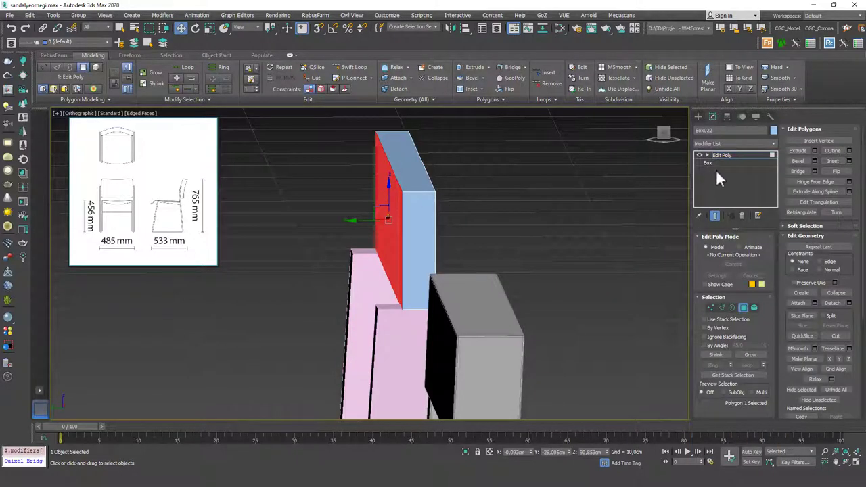
middle_click_drag(386, 213, 364, 218, "alt")
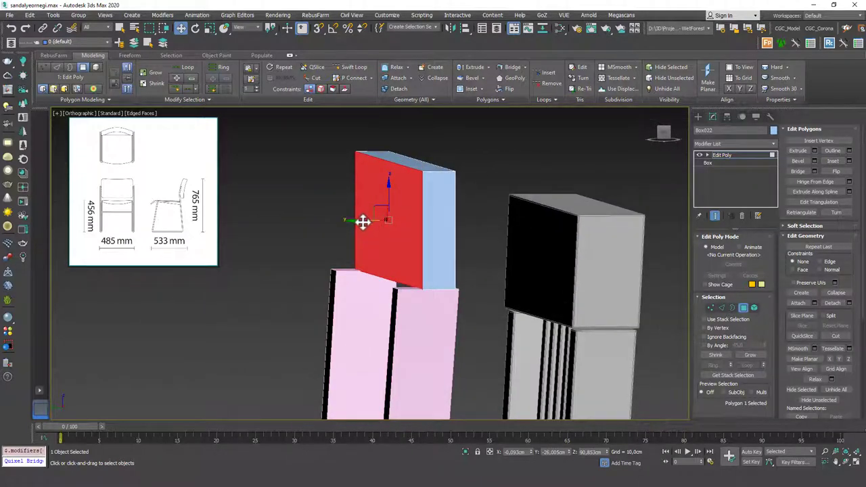
key("p")
key("z")
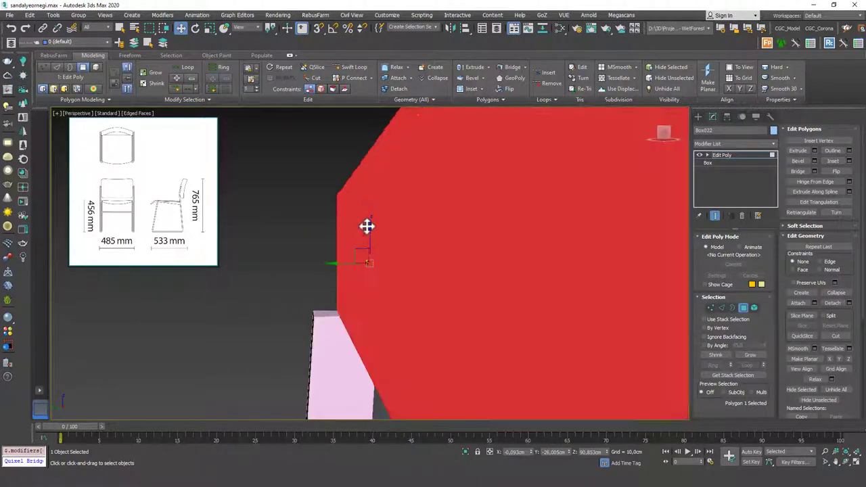
scroll(368, 225, "down", 6)
middle_click_drag(371, 246, 363, 254, "alt")
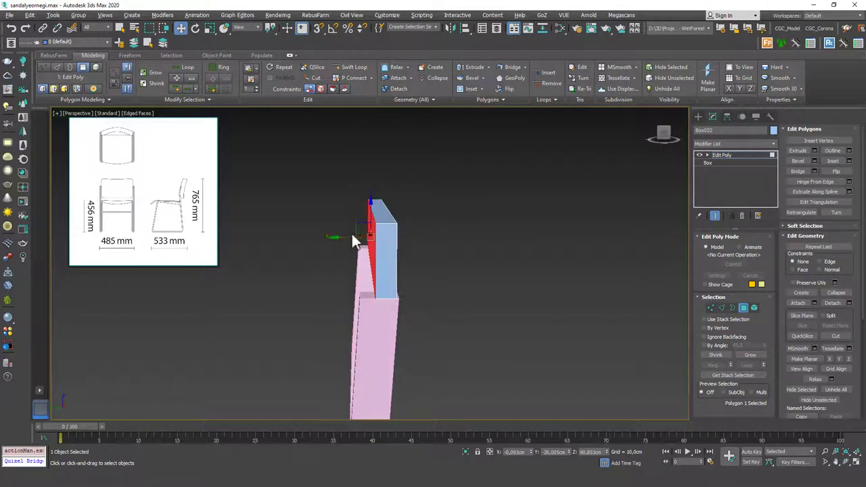
left_click_drag(351, 238, 340, 240)
Move the top rail's upper polygon backward along Y to -26.877 cm so the rail continues the lean of the rear legs.
middle_click_drag(340, 240, 371, 215, "alt")
left_click(364, 215)
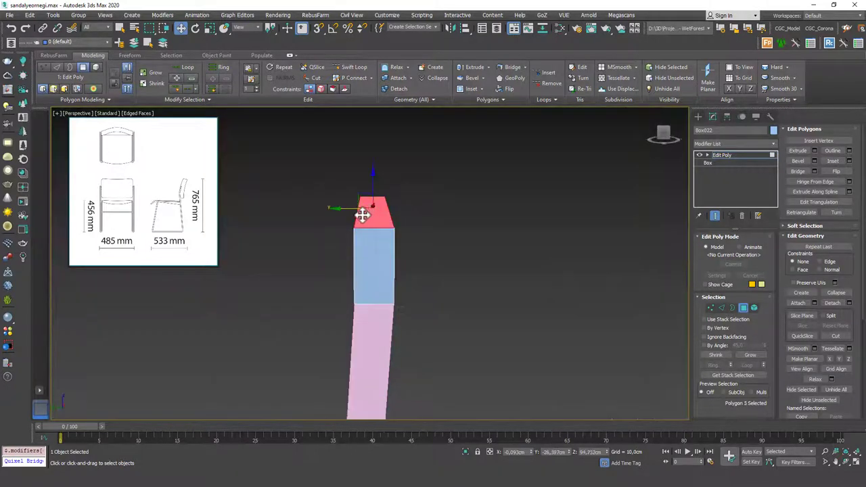
left_click_drag(348, 210, 390, 181)
middle_click_drag(390, 183, 358, 214, "alt")
left_click_drag(353, 210, 351, 209)
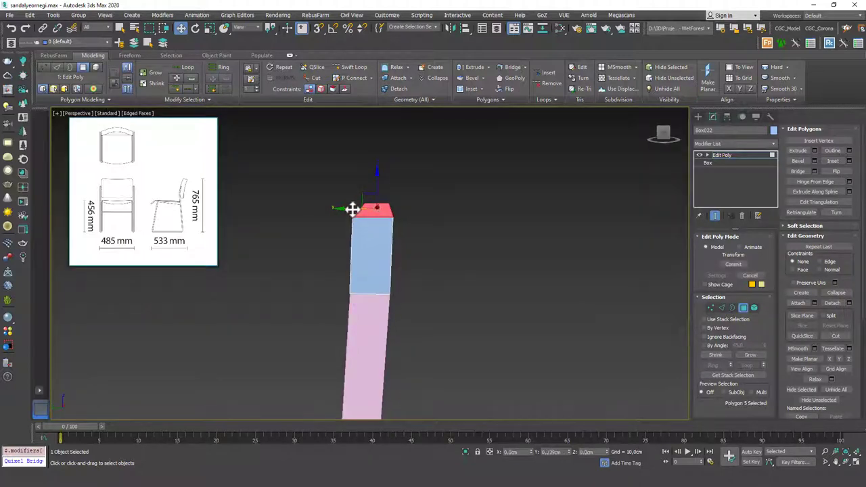
In the Front view, move the upper vertices at the top rail's right end outward along X to continue the leg's slant.
key("f")
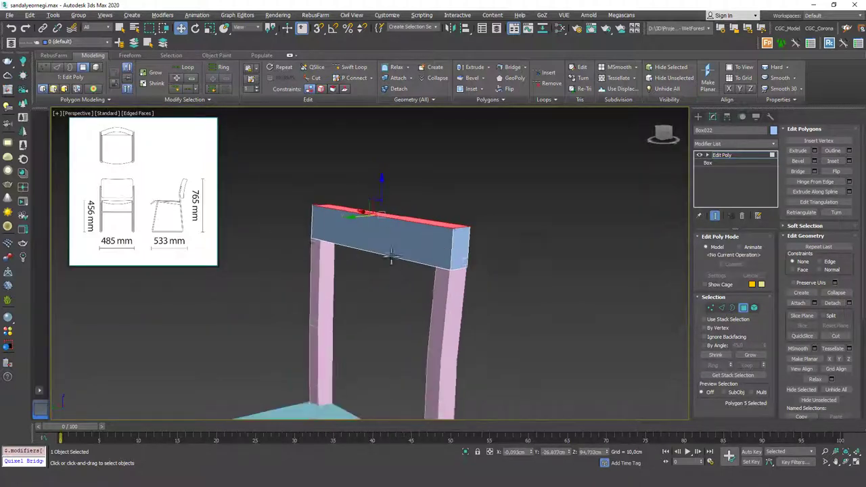
key("z")
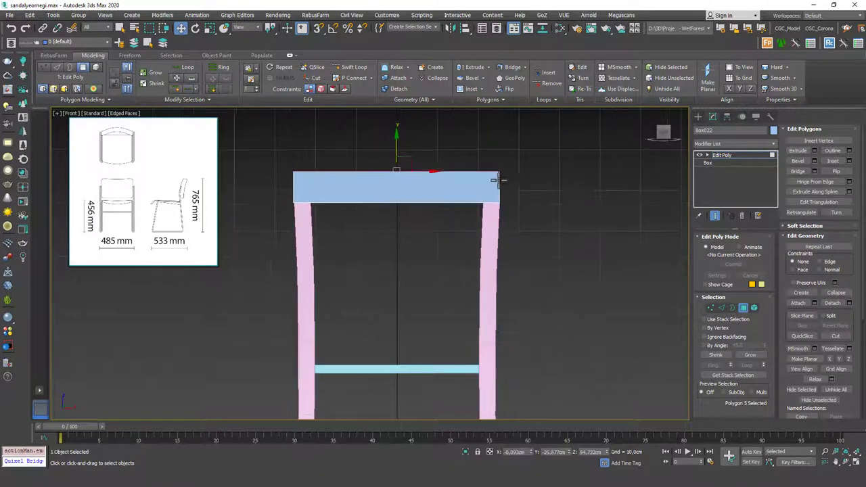
key("1")
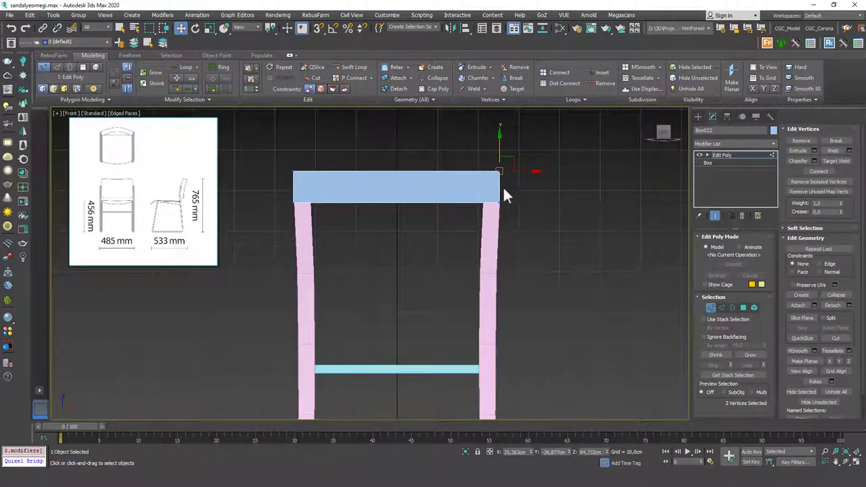
scroll(502, 186, "up", 3)
left_click_drag(528, 187, 532, 187)
scroll(528, 216, "down", 5)
Move the vertices at the top rail's left end along X to line up with the left rear leg, and finish vertex editing.
scroll(382, 219, "up", 6)
left_click_drag(367, 177, 347, 192)
scroll(402, 187, "up", 2)
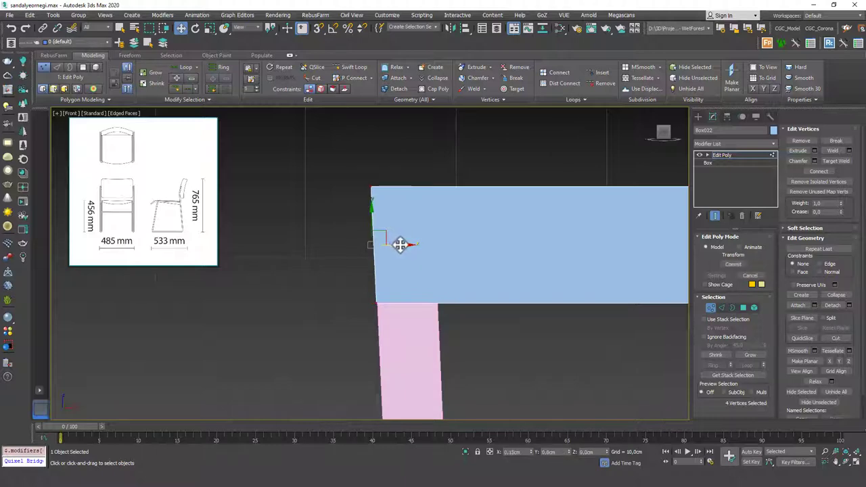
scroll(400, 254, "down", 5)
mouse_move(425, 212)
middle_mouse_down("alt")
mouse_move(428, 235)
mouse_move(416, 223)
middle_mouse_up("alt")
key("f")
key("z")
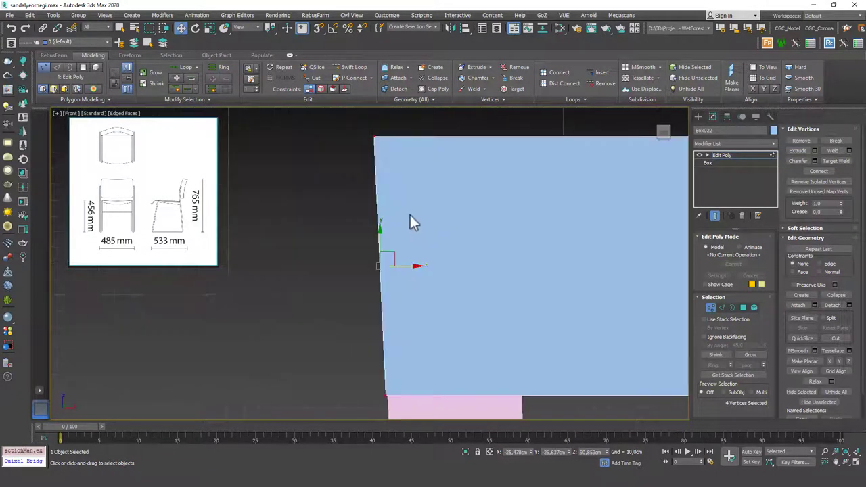
left_click(717, 154)
In the Front view, create a box about 40.3 cm wide, 3.3 cm long and 9.3 cm high between the rear legs above the seat.
left_click(697, 117)
middle_click_drag(629, 213, 510, 108)
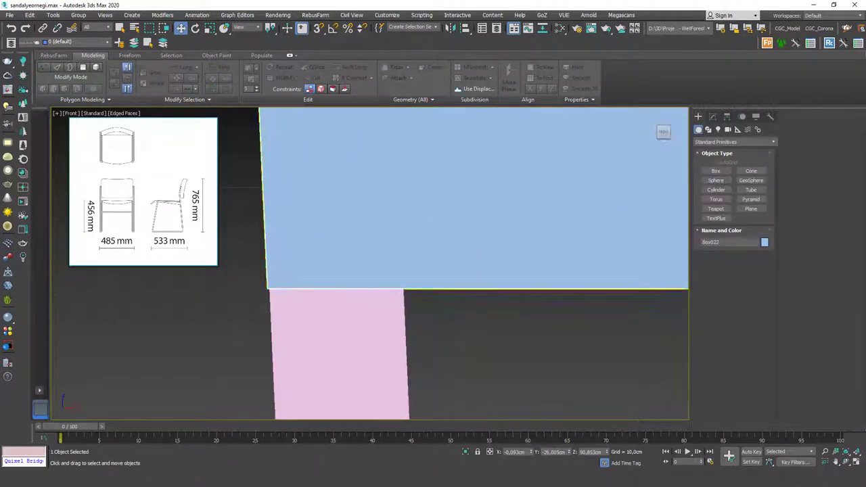
scroll(510, 167, "down", 3)
left_click(715, 170)
scroll(504, 196, "down", 4)
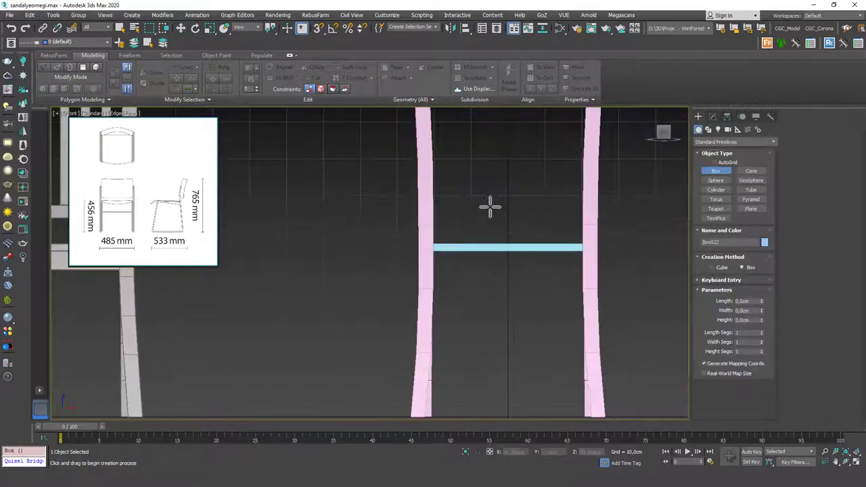
scroll(464, 182, "up", 1)
middle_click_drag(464, 182, 413, 250)
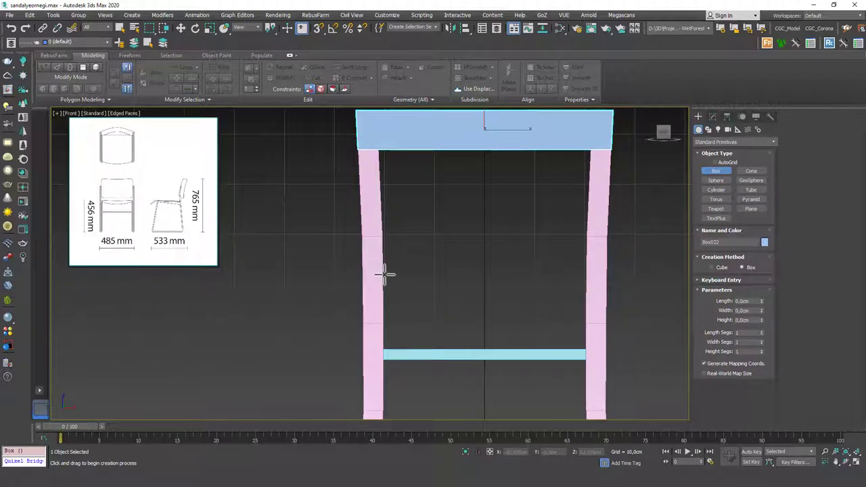
left_click_drag(384, 273, 580, 274)
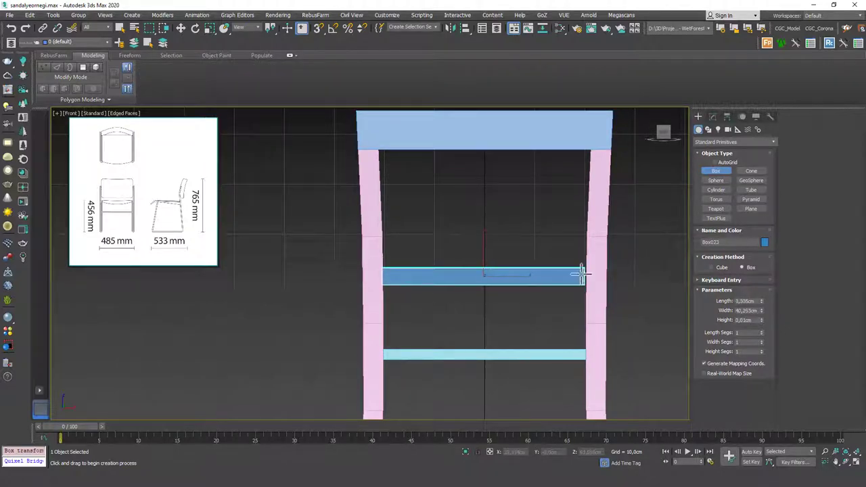
Move the new lower rail backward along Y to about -17.6 cm so it sits between the rear legs.
middle_click_drag(442, 238, 477, 273)
scroll(476, 271, "down", 3)
key("w")
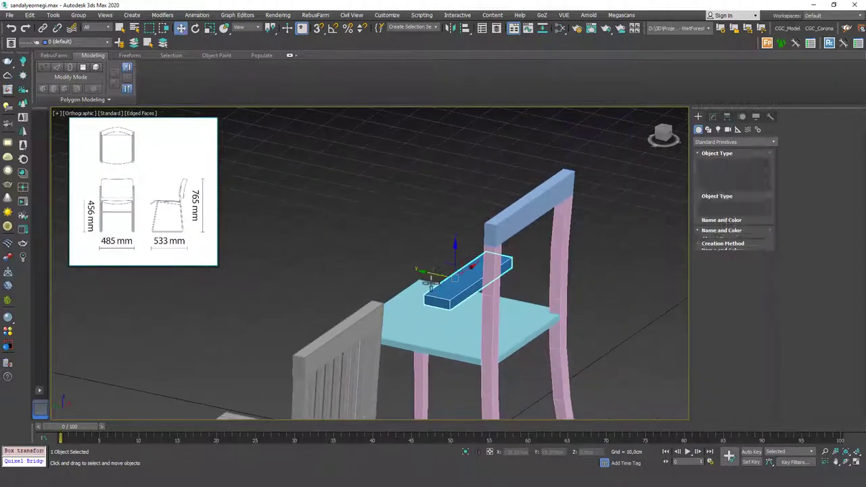
left_click_drag(441, 280, 479, 287)
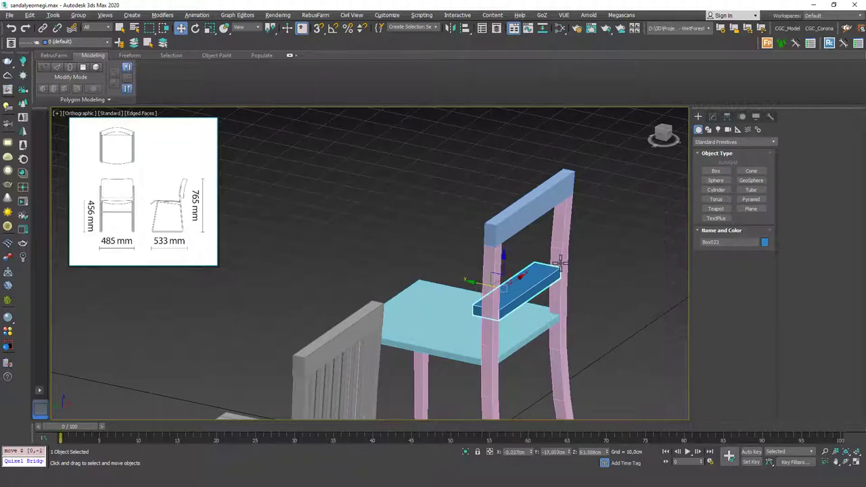
middle_click_drag(559, 264, 535, 259, "alt")
Add an Edit Poly modifier to the lower rail and move its right end polygon along X to meet the rear leg.
left_click(712, 117)
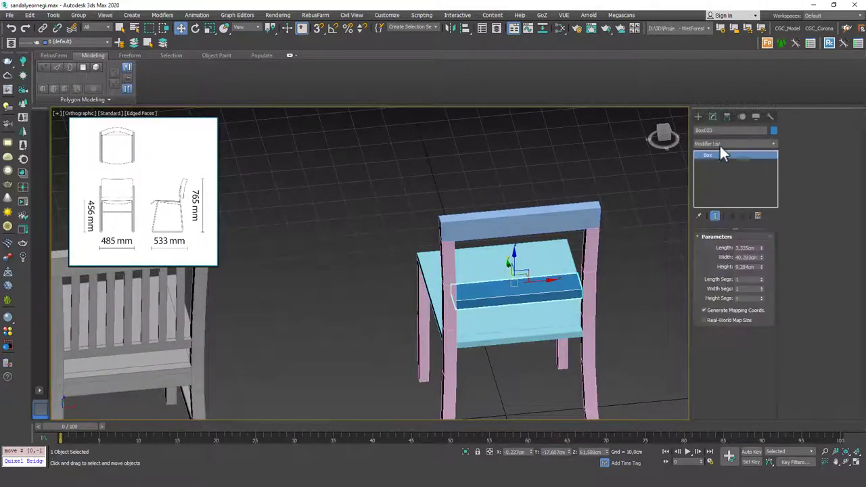
left_click(720, 143)
scroll(718, 169, "down", 2)
left_click(719, 174)
middle_click_drag(573, 276, 559, 237, "alt")
scroll(555, 302, "up", 5)
key("4")
left_click(574, 255)
left_click_drag(600, 254, 605, 254)
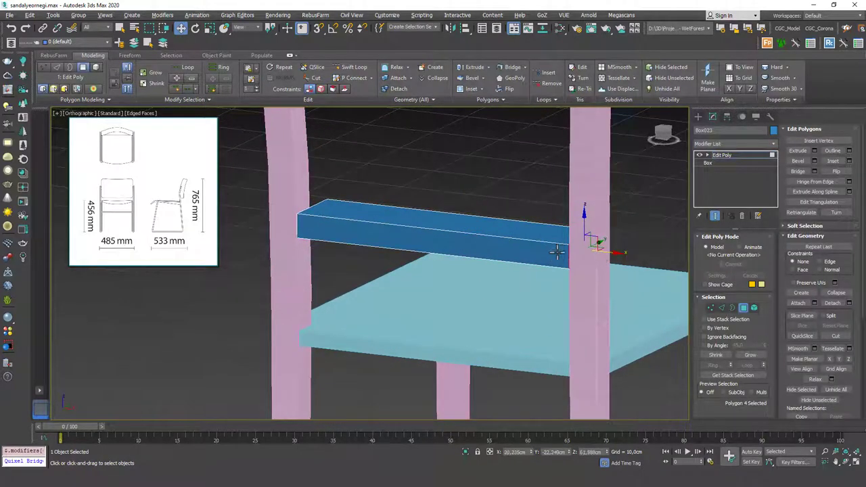
Move the lower rail's front polygon backward along Y to about -24.89 cm to thin the rail, and finish polygon editing.
middle_click_drag(418, 247, 469, 290, "alt")
left_click(463, 293)
left_click_drag(466, 295, 513, 283)
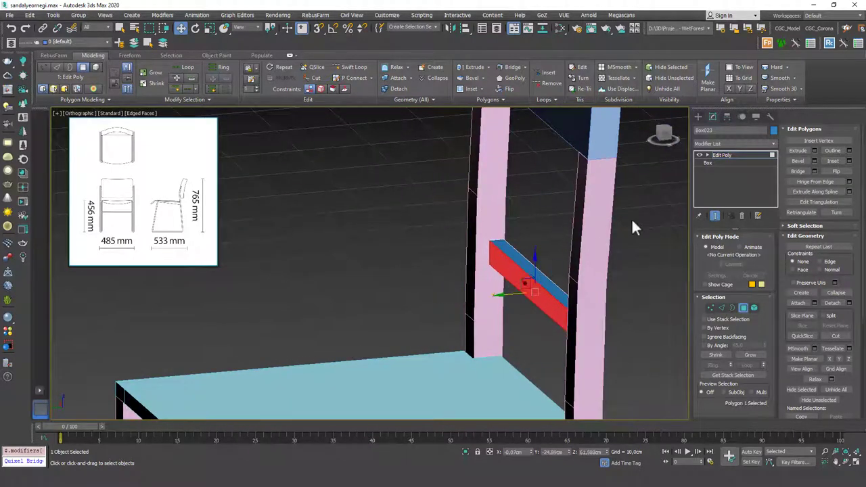
left_click(726, 156)
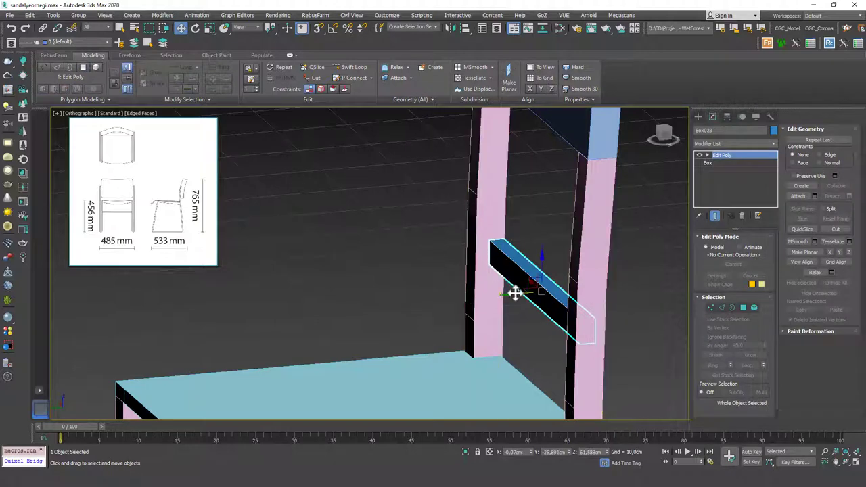
Move the whole lower rail forward along Y to -16.519 cm between the rear legs.
left_click(456, 304)
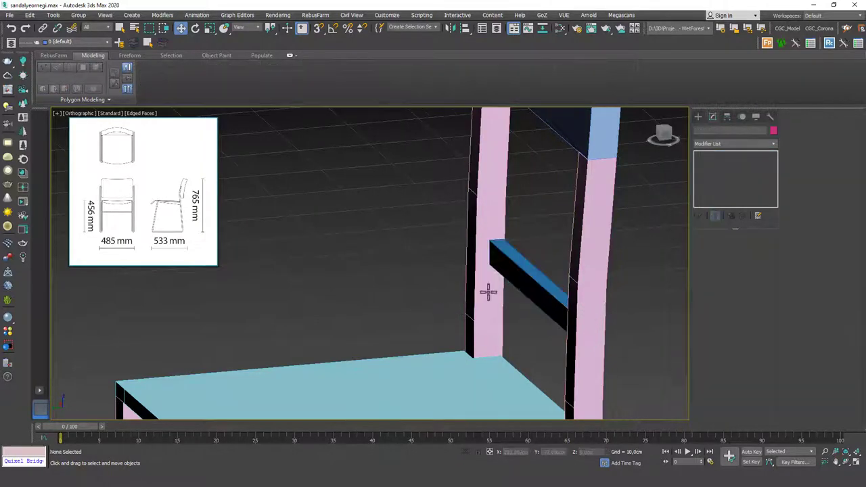
left_click(520, 285)
left_click_drag(458, 300, 450, 302)
middle_click_drag(481, 277, 498, 233, "alt")
scroll(499, 232, "down", 5)
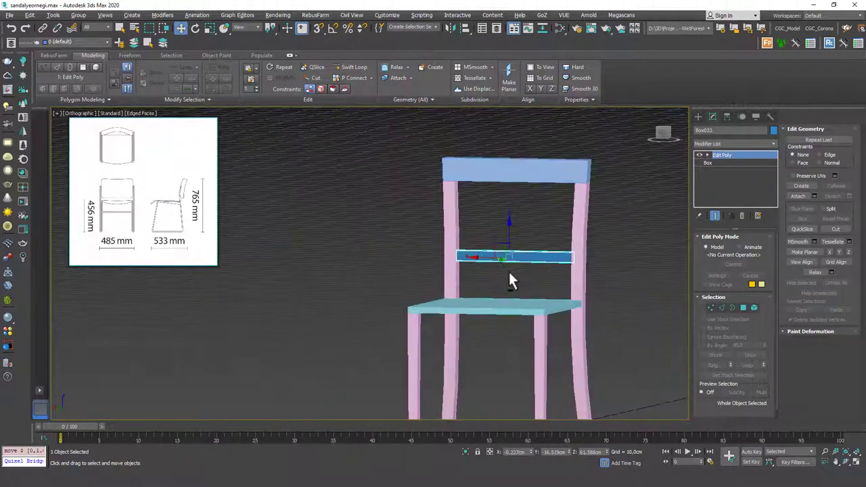
In the Front view, move the lower rail down about 5 cm toward the seat.
middle_click_drag(508, 270, 497, 245, "alt")
scroll(518, 265, "up", 1)
scroll(516, 262, "up", 2)
key("f")
key("z")
scroll(473, 246, "down", 4)
scroll(436, 233, "up", 2)
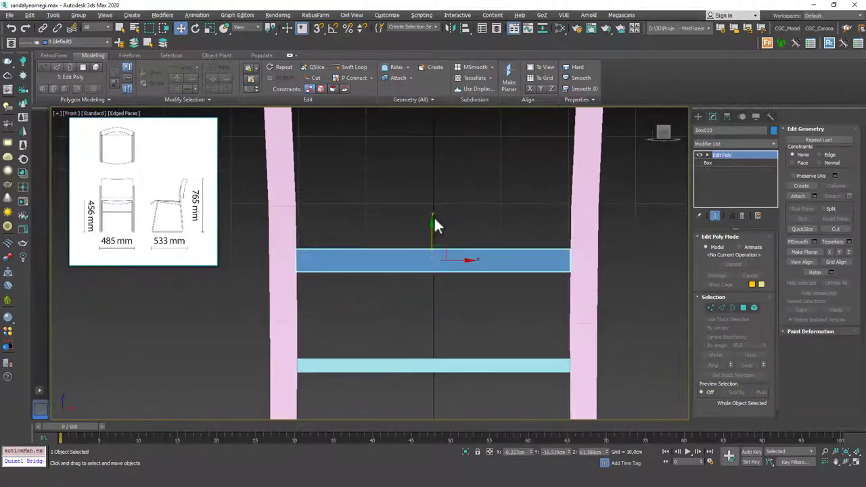
left_click_drag(432, 227, 437, 261)
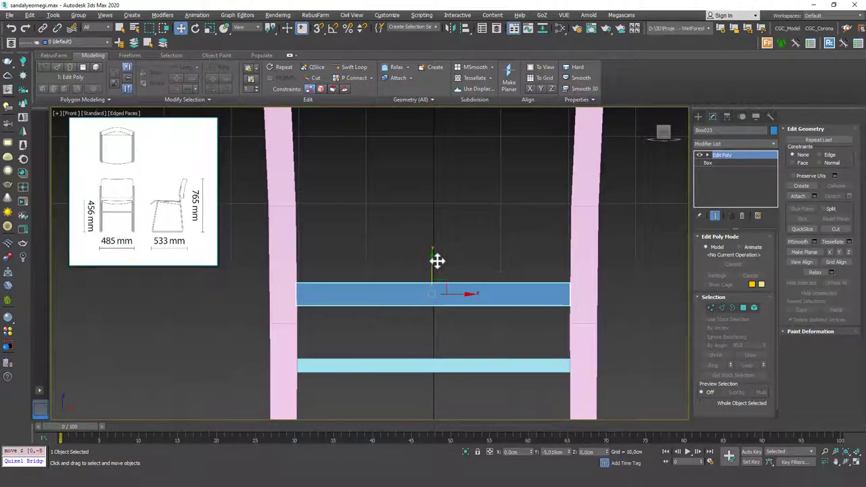
Adjust the lower rail's end vertices along X so they meet the inner faces of the rear legs.
key("1")
left_click_drag(545, 267, 589, 326)
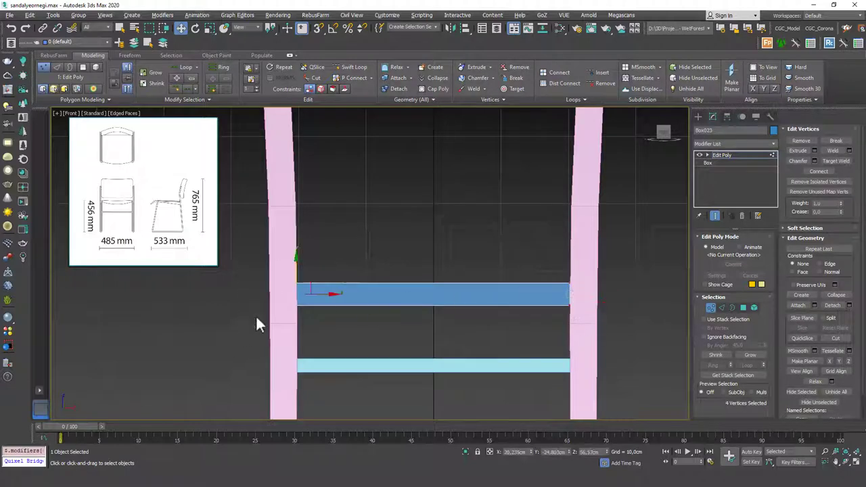
left_click_drag(323, 295, 325, 296)
key("1")
scroll(411, 271, "down", 5)
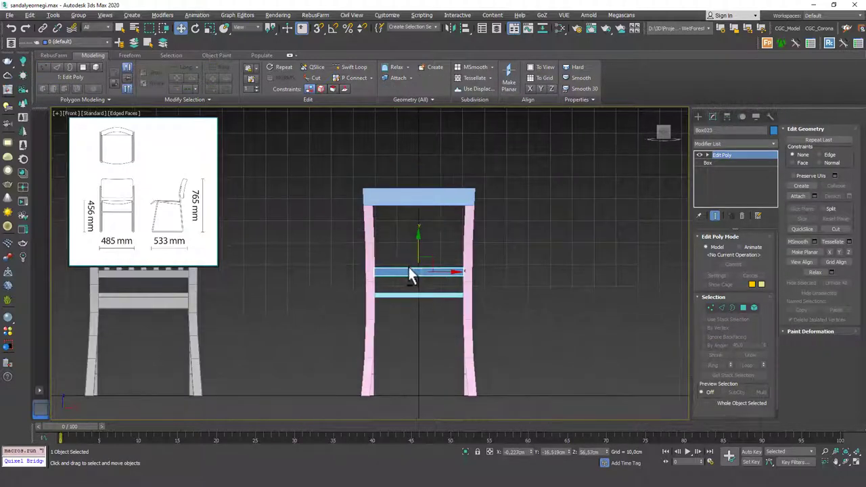
In the Front view, create a slat box about 28.6 cm long, 2.9 cm wide and 2.2 cm high between both rails near the left leg.
middle_click_drag(408, 266, 401, 249, "alt")
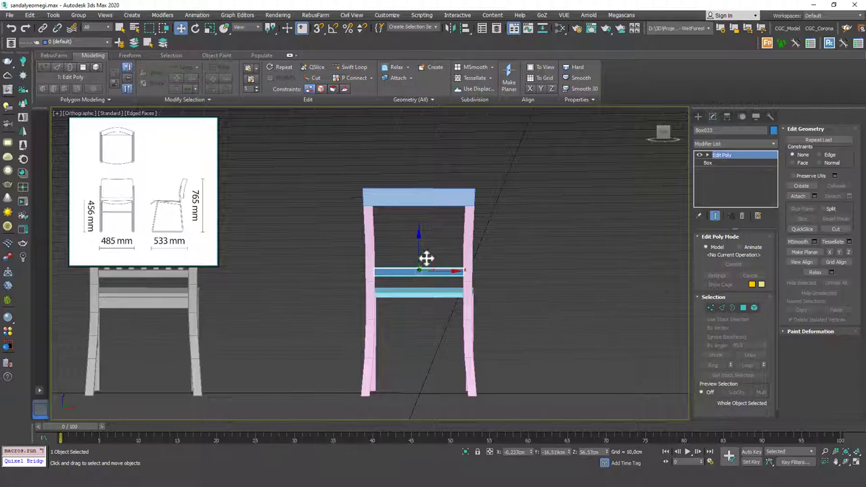
key("f")
scroll(443, 245, "up", 8)
scroll(453, 297, "down", 3)
scroll(455, 291, "down", 2)
middle_click_drag(443, 261, 456, 290)
scroll(452, 275, "down", 5)
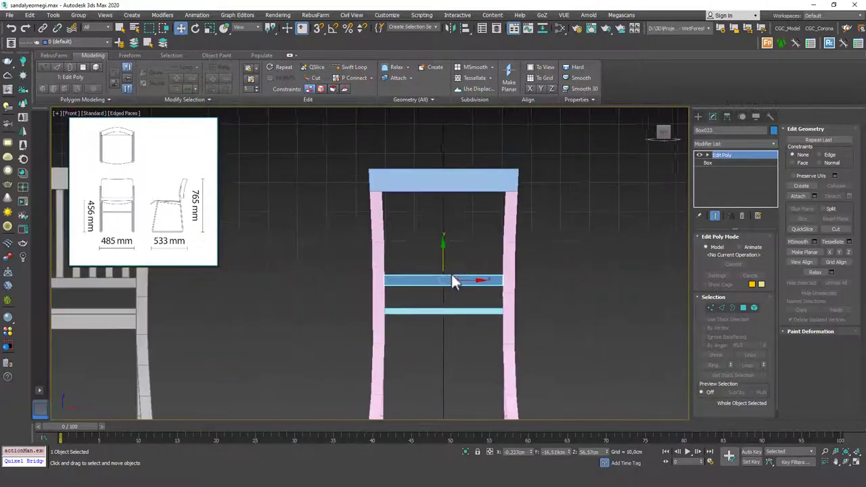
key("b")
scroll(411, 197, "up", 4)
left_click_drag(380, 183, 396, 299)
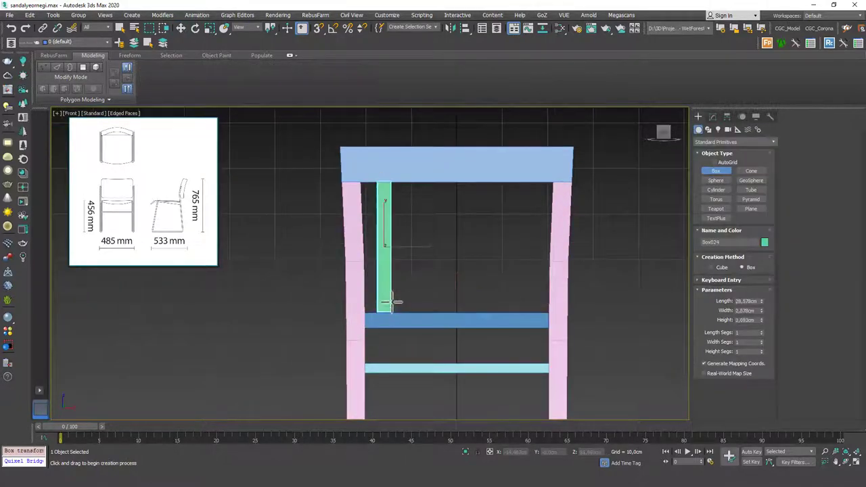
left_click(356, 257)
Move the slat backward along Y to -23.841 cm so it sits between the top and lower rails.
key("w")
mouse_move(355, 257)
middle_mouse_down("alt")
mouse_move(386, 280)
mouse_move(369, 234)
middle_mouse_up("alt")
left_click_drag(370, 235, 437, 267)
key("z")
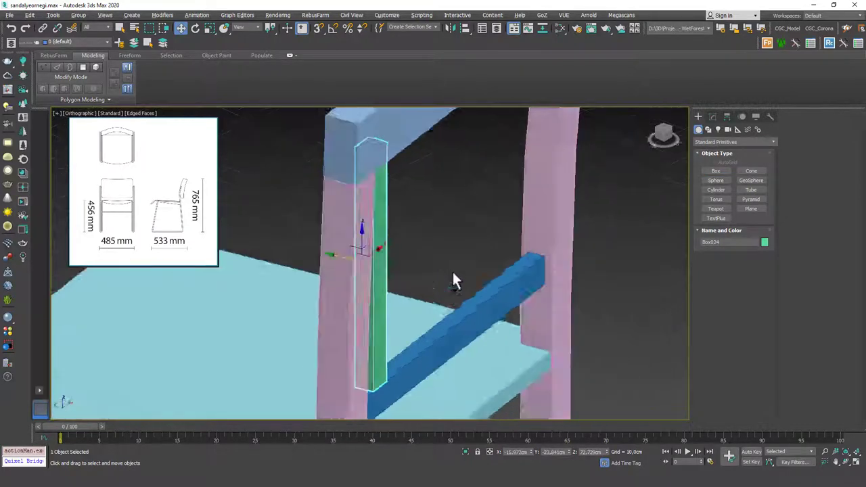
Add an Edit Poly modifier to the slat and move its front polygon backward along Y to -24.663 cm.
left_click(712, 117)
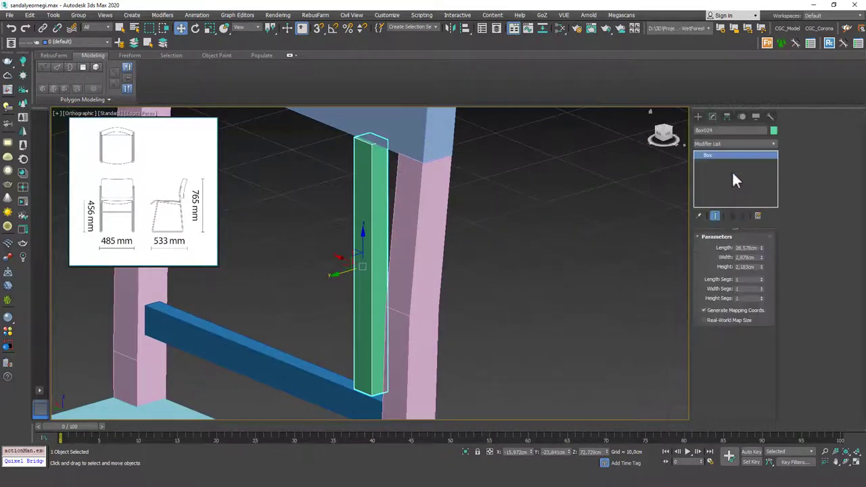
left_click(728, 144)
key("e")
left_click(720, 167)
key("4")
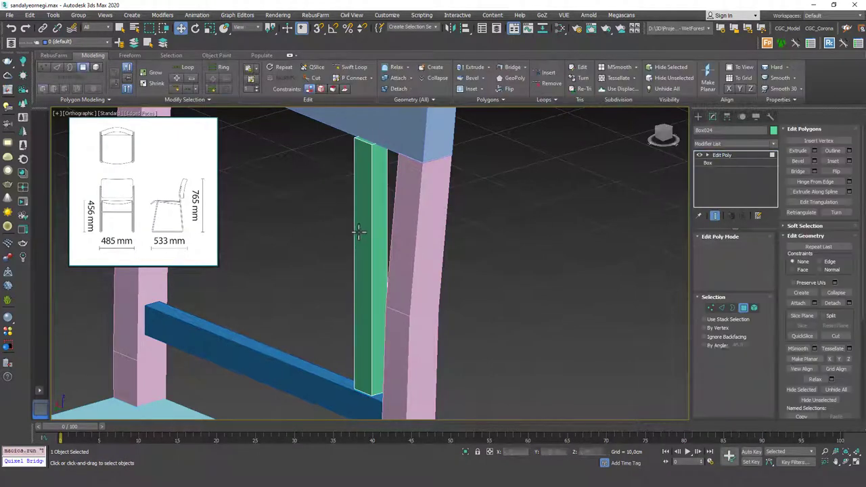
left_click(359, 234)
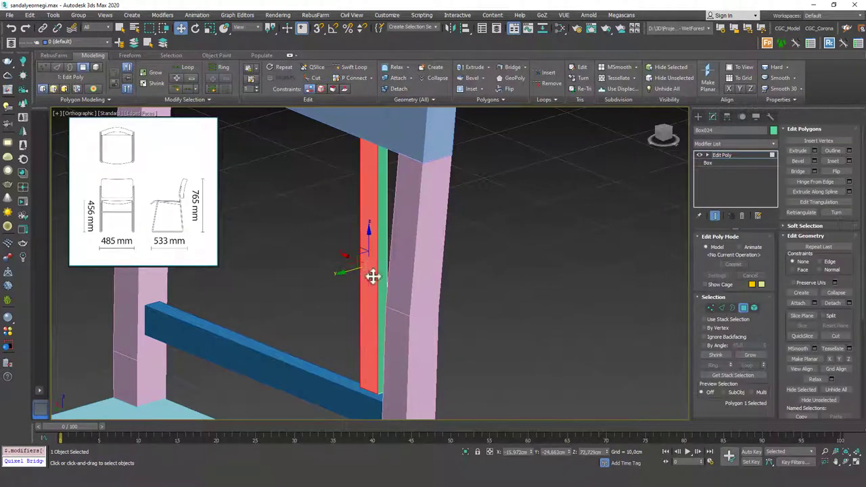
Move the slat's four upper vertices along Y so its top sits under the top rail.
middle_click_drag(373, 277, 390, 211, "alt")
left_click(379, 300)
key("1")
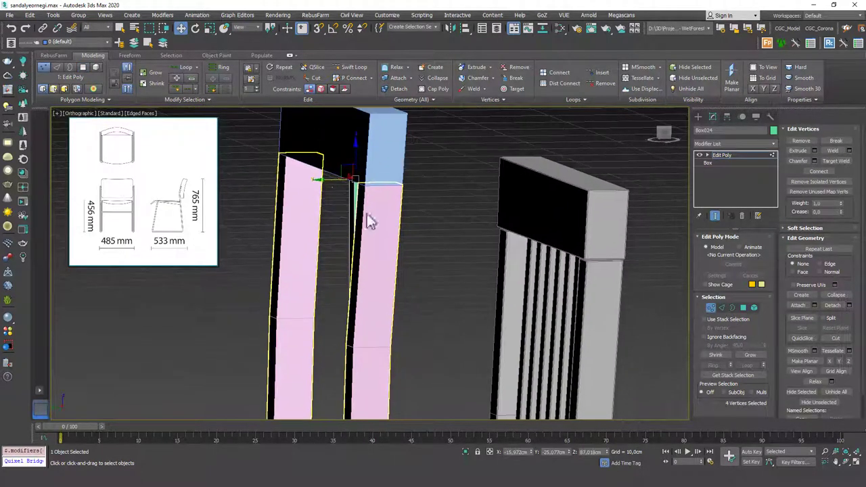
middle_click_drag(330, 180, 414, 183, "alt")
left_click_drag(386, 179, 380, 177)
Move the slat's four lower vertices forward along Y to -24.669 cm on the lower rail, and finish vertex editing.
scroll(384, 173, "down", 5)
middle_click_drag(384, 173, 376, 253, "alt")
scroll(375, 251, "up", 6)
left_click_drag(354, 261, 419, 294)
scroll(382, 269, "up", 3)
scroll(382, 271, "down", 2)
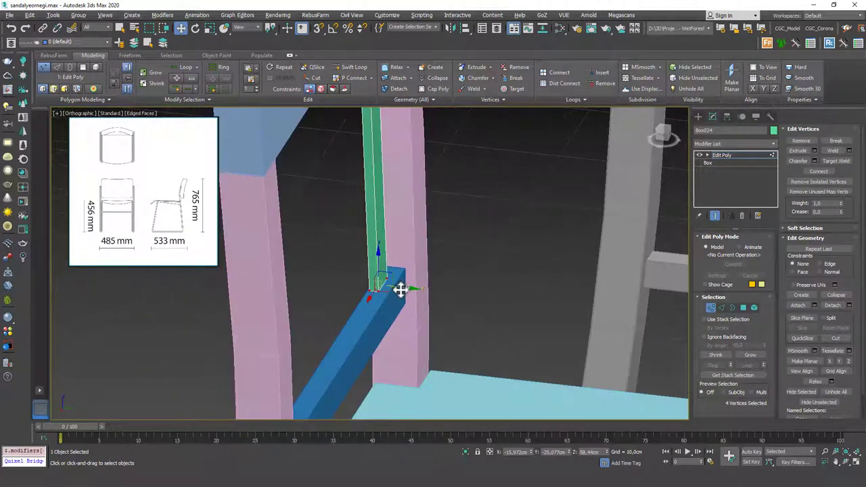
scroll(406, 290, "down", 5)
middle_click_drag(404, 271, 414, 263, "alt")
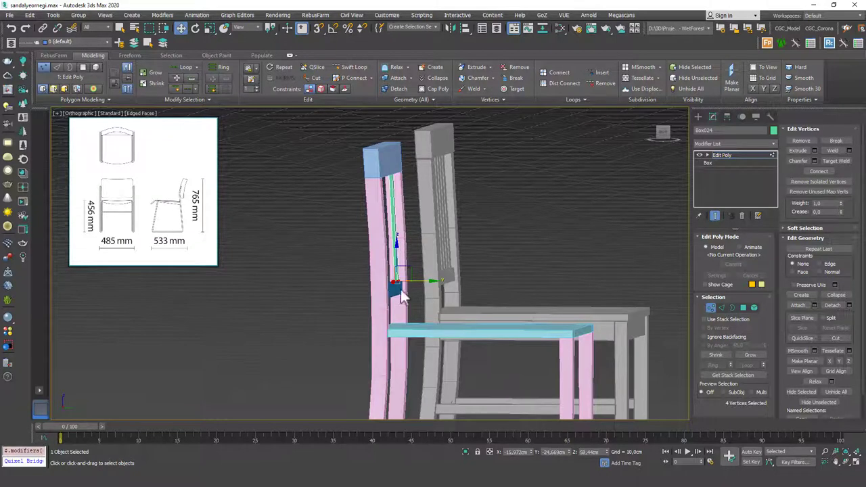
scroll(397, 210, "up", 3)
middle_click_drag(391, 203, 371, 208, "alt")
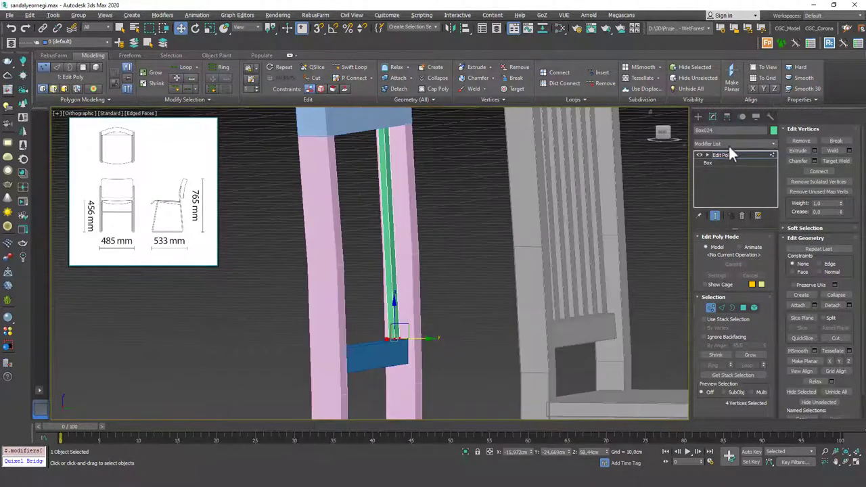
left_click(730, 156)
key("p")
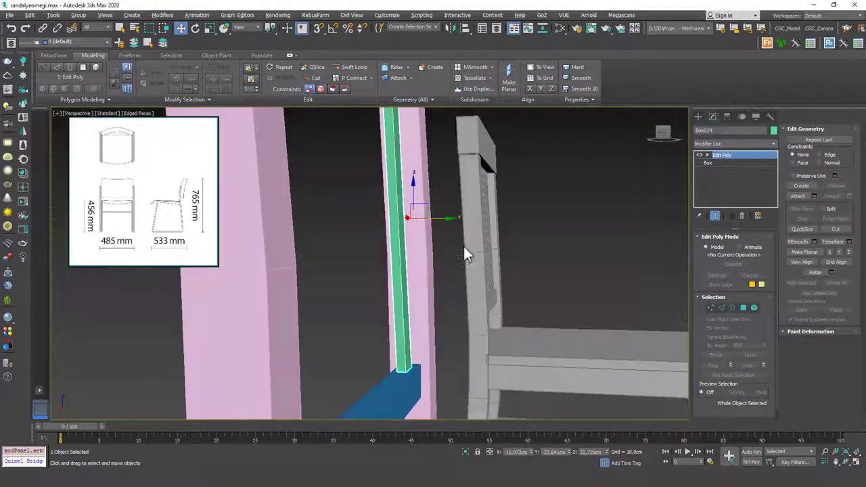
Add three horizontal edge loops along the slat's length with Swift Loop.
scroll(399, 251, "down", 6)
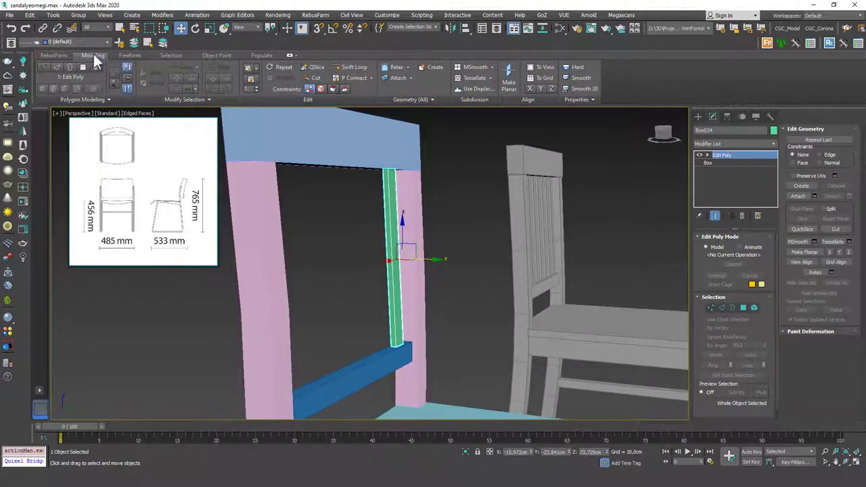
left_click(349, 66)
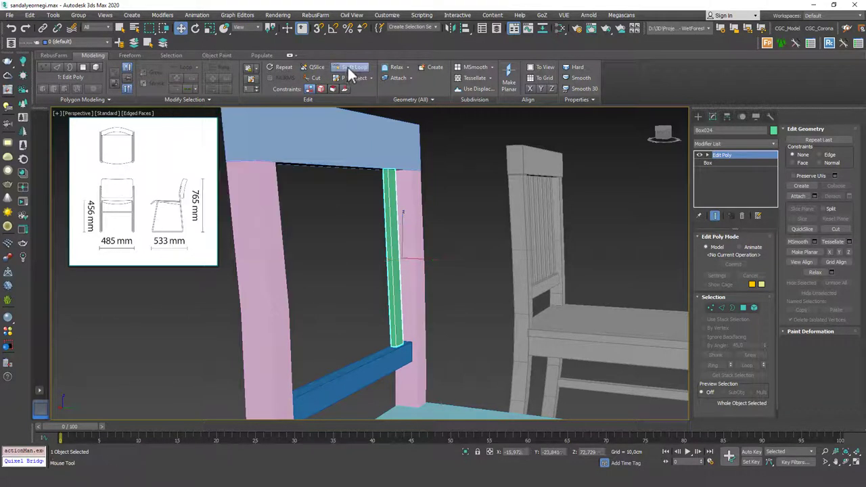
left_click(390, 257)
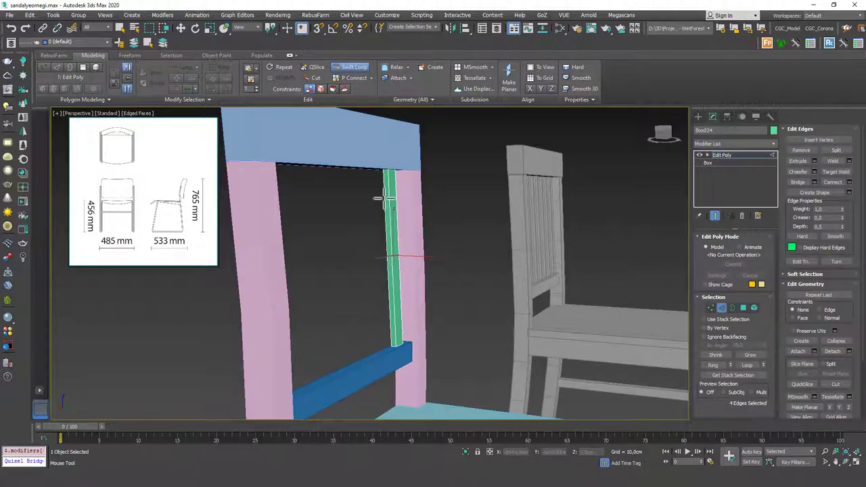
left_click(400, 293)
key("w")
Move the slat's inner vertex rows along Y so it follows the back post's curve, with the uppermost row at -25.514 cm.
middle_click_drag(400, 237, 414, 245, "alt")
key("1")
mouse_move(413, 246)
left_mouse_down()
mouse_move(381, 266)
mouse_move(422, 256)
left_mouse_up()
left_click_drag(415, 215, 416, 215)
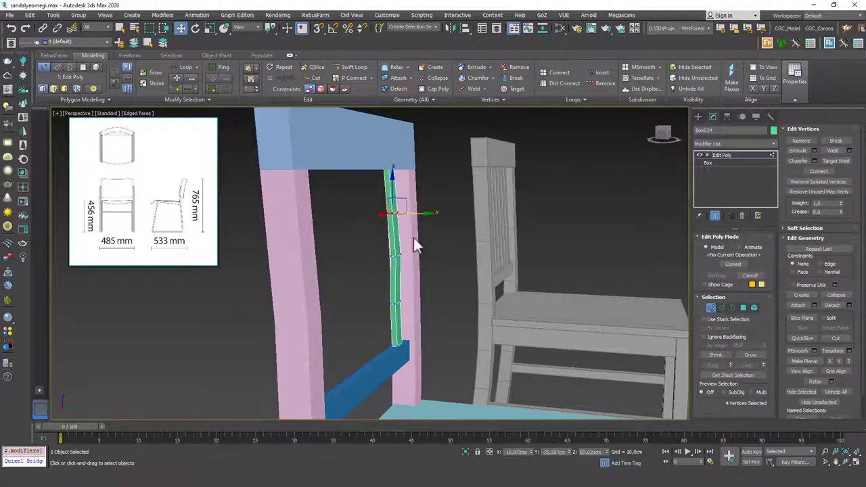
left_click_drag(420, 304, 423, 307)
middle_click_drag(425, 297, 429, 285, "alt")
left_click_drag(371, 201, 423, 215)
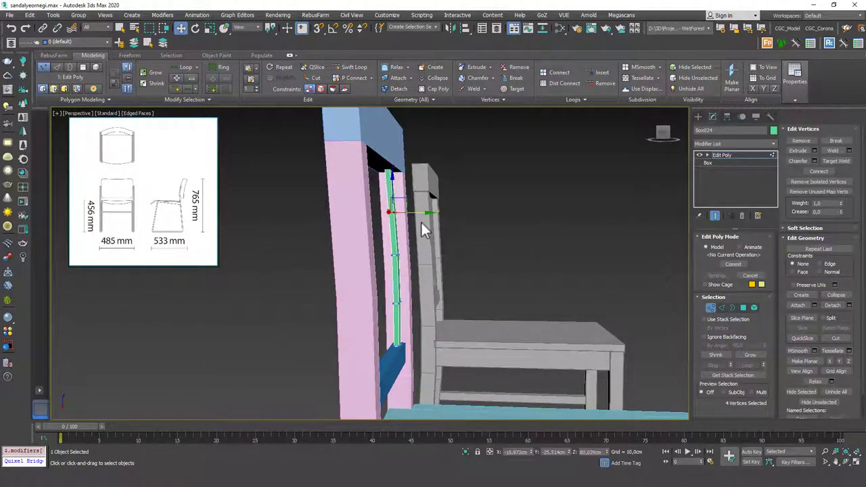
scroll(406, 291, "down", 4)
middle_click_drag(399, 302, 343, 304, "alt")
key("1")
middle_click_drag(350, 263, 456, 252, "alt")
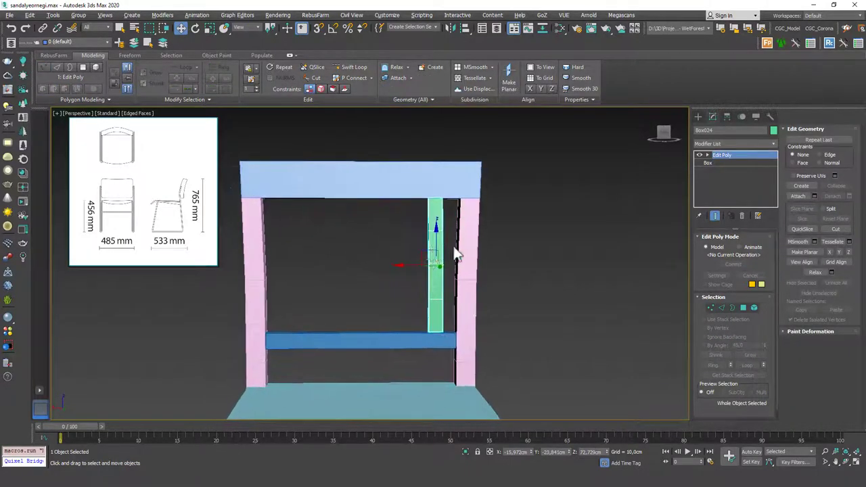
Try to clone the slat along X as a row of instances across the backrest.
left_click_drag(411, 266, 380, 270, "shift")
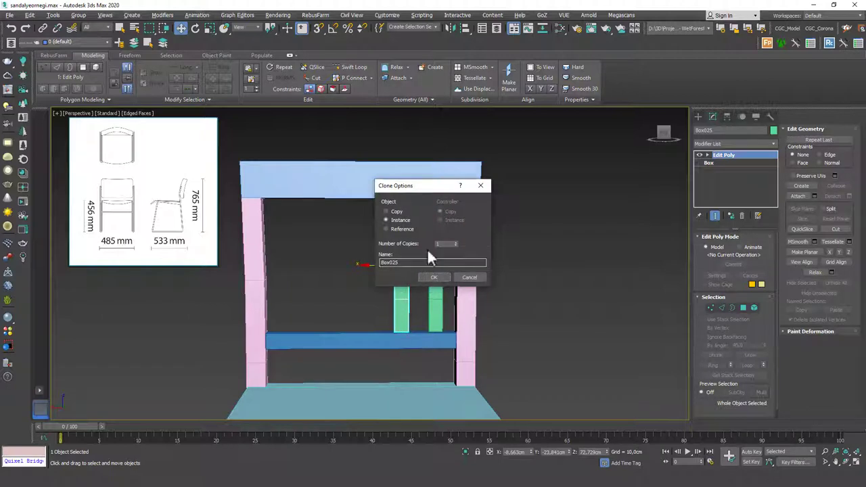
left_click(468, 276)
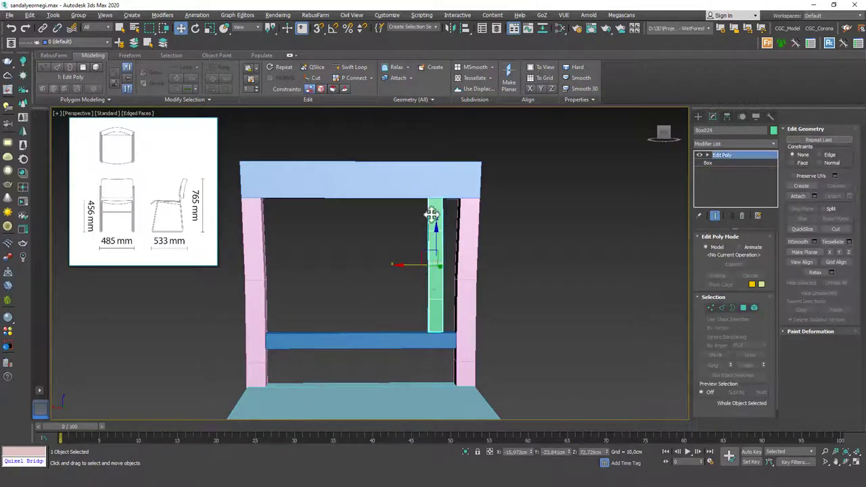
left_click_drag(415, 267, 383, 267)
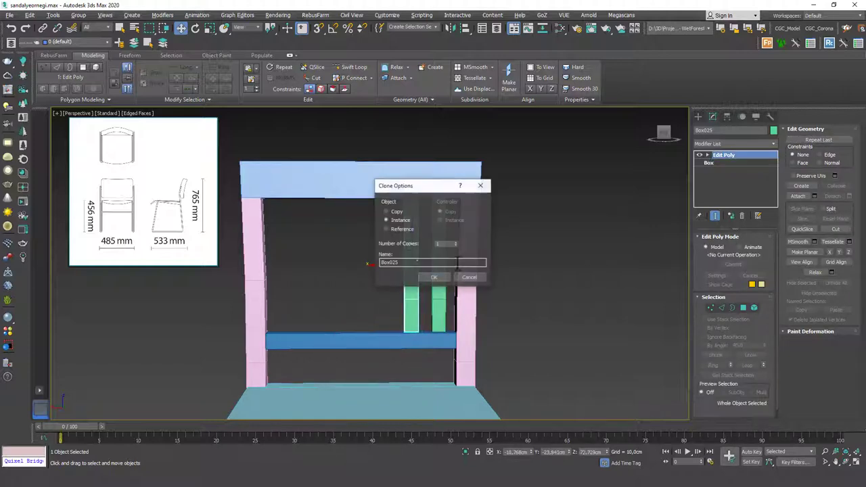
left_click(434, 276)
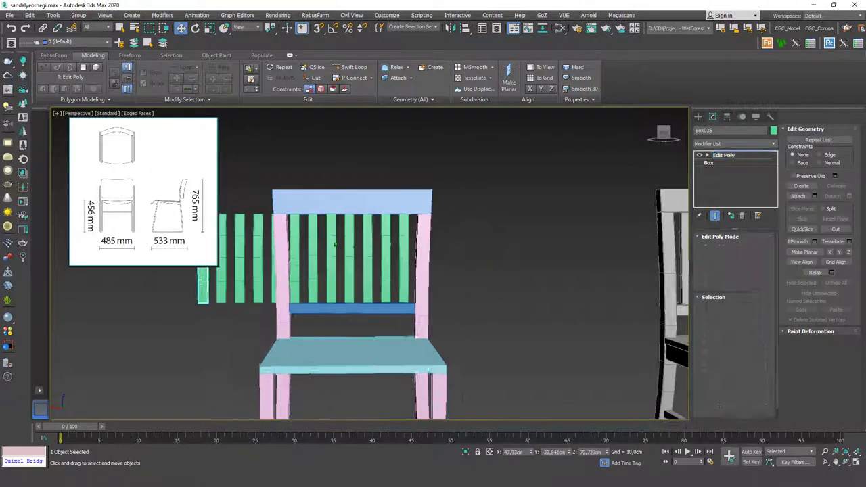
middle_click_drag(378, 278, 319, 253, "alt")
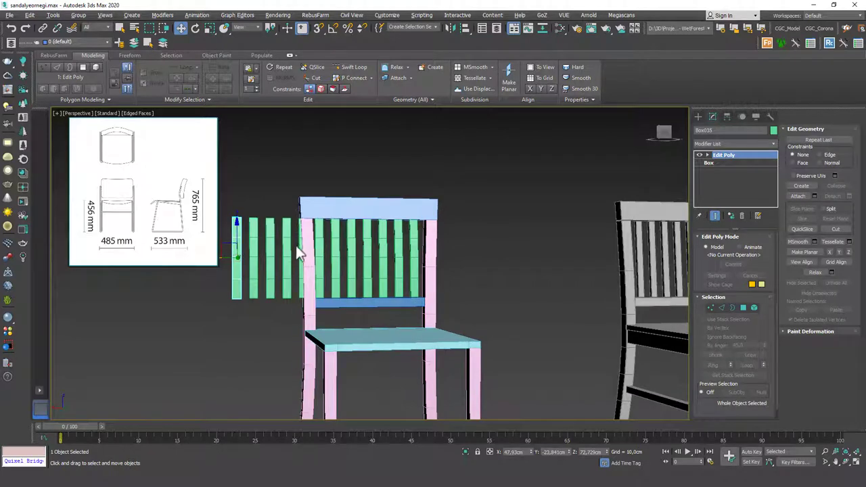
Delete the surplus slat copies that lie outside the backrest.
key("ctrl+z")
key("ctrl+z")
key("ctrl+z")
key("ctrl+z")
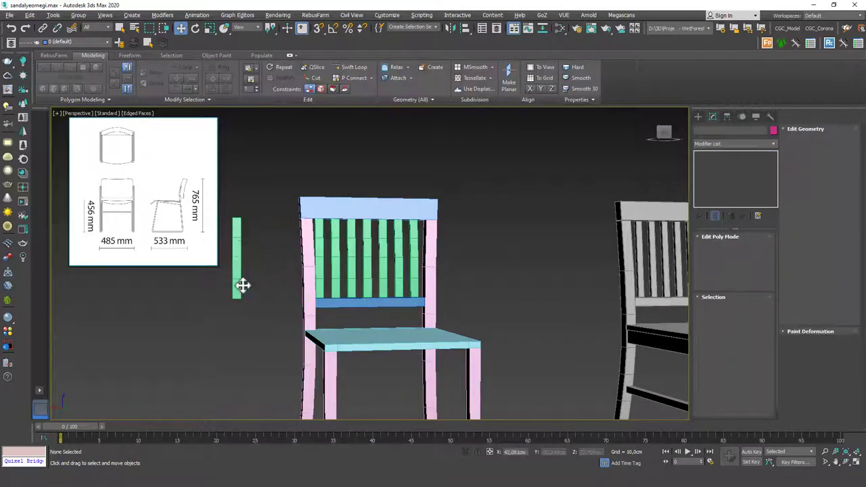
key("Delete")
middle_click_drag(372, 263, 351, 264, "alt")
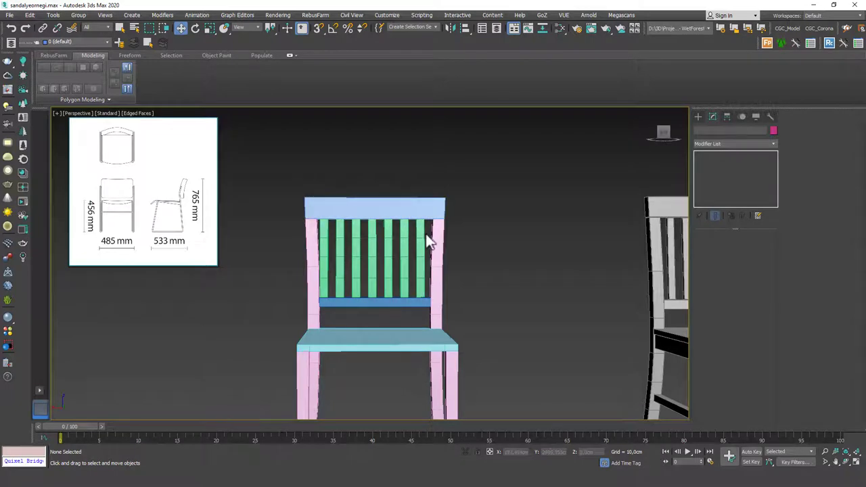
left_click_drag(317, 274, 313, 276)
Undo the slat deletions and the cloning until only the original slat remains.
key("ctrl+z")
key("ctrl+z")
key("ctrl+z")
key("ctrl+z")
key("ctrl+z")
key("ctrl+z")
key("ctrl+z")
key("ctrl+z")
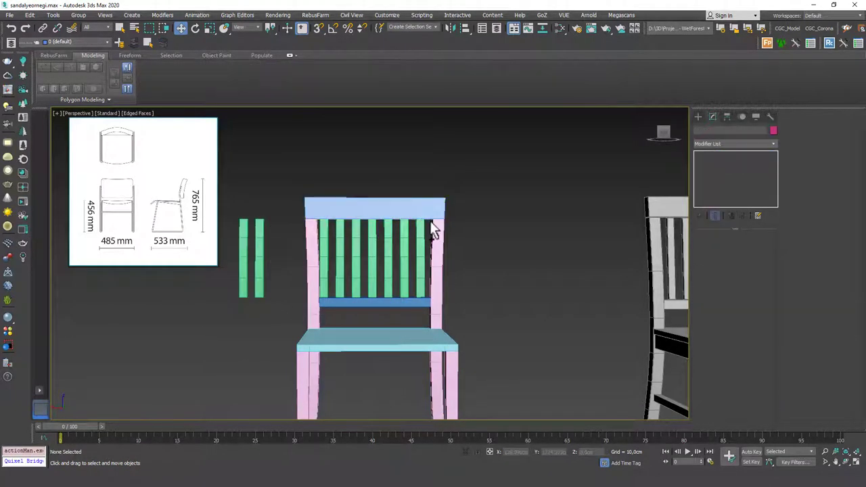
key("ctrl+z")
key("ctrl+z")
key("ctrl+z")
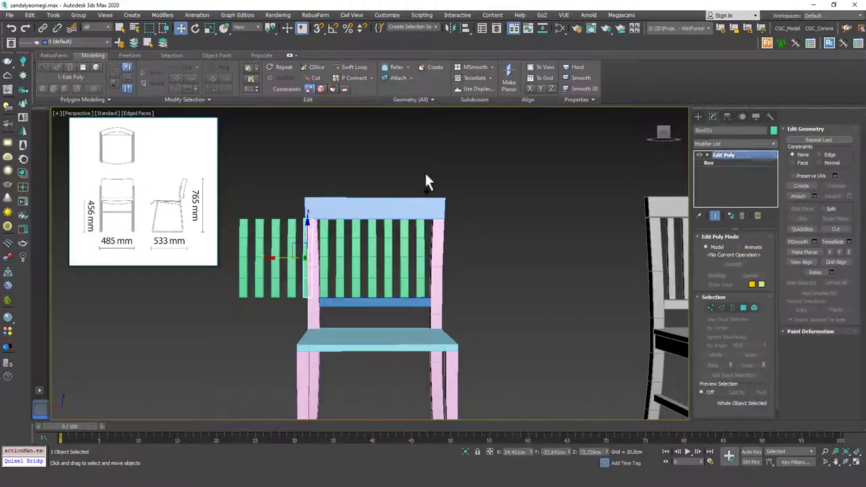
Array the slat along X as 6 instances, adjusting the spacing in the preview until they fill the backrest.
left_click(52, 15)
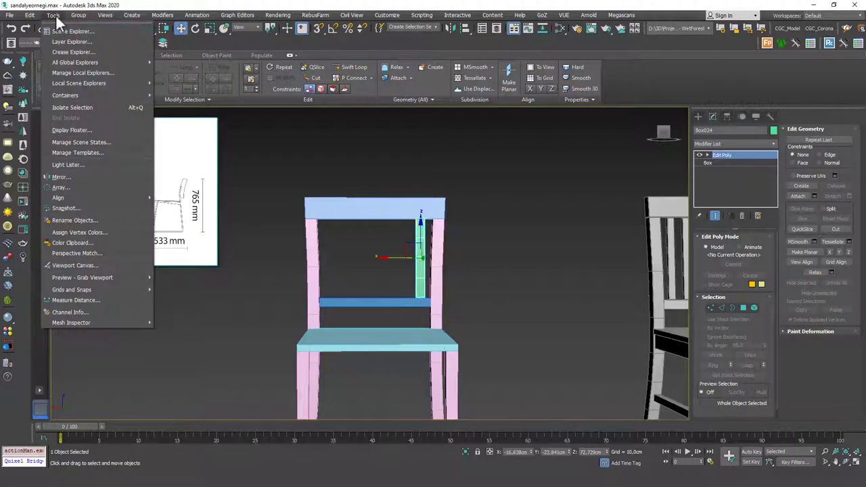
left_click(82, 188)
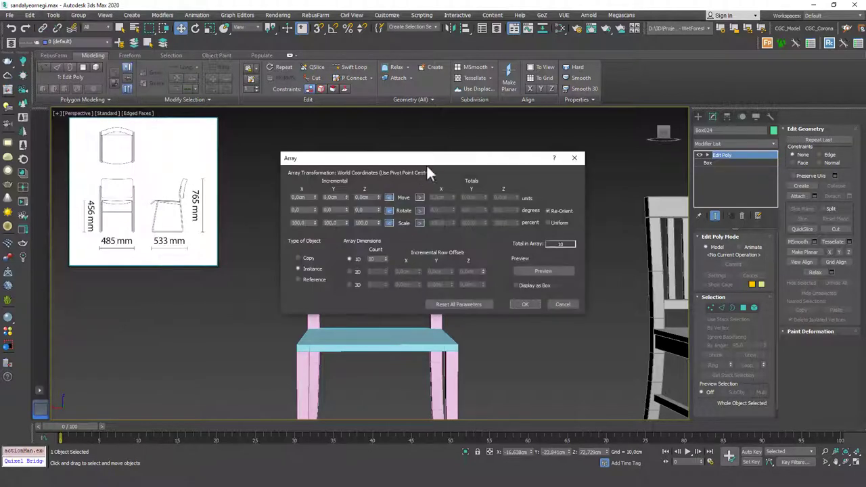
left_click_drag(426, 156, 638, 92)
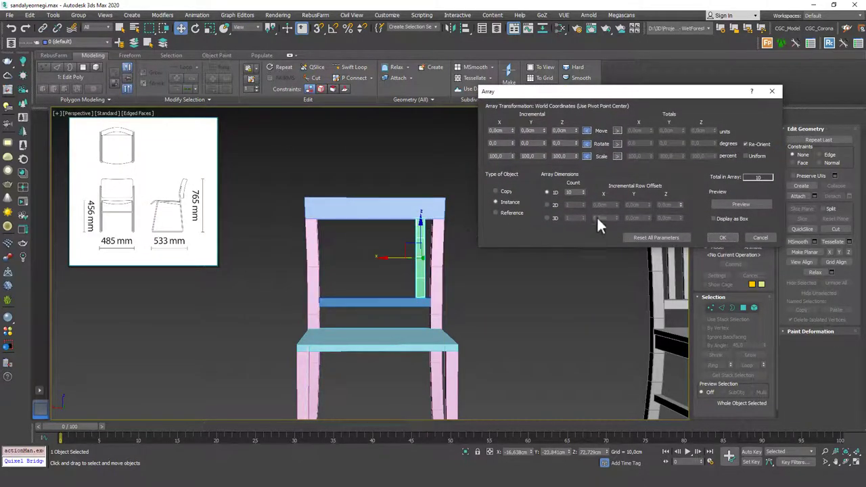
left_click(727, 204)
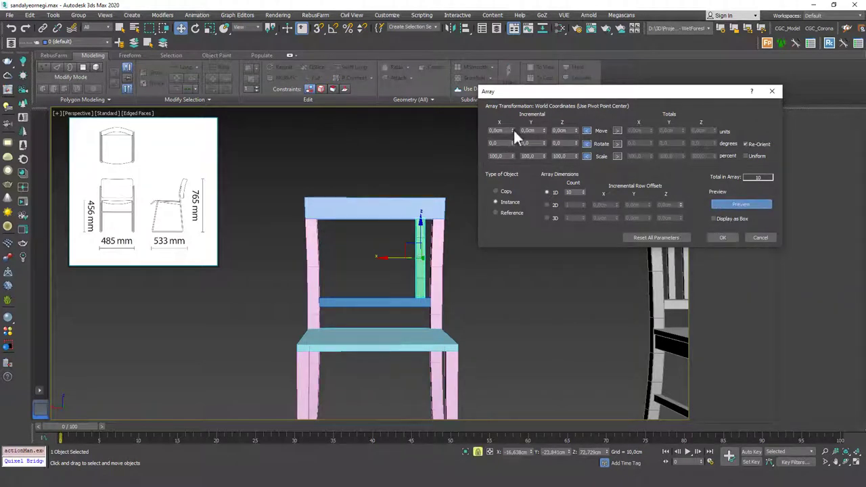
left_click_drag(512, 130, 515, 100)
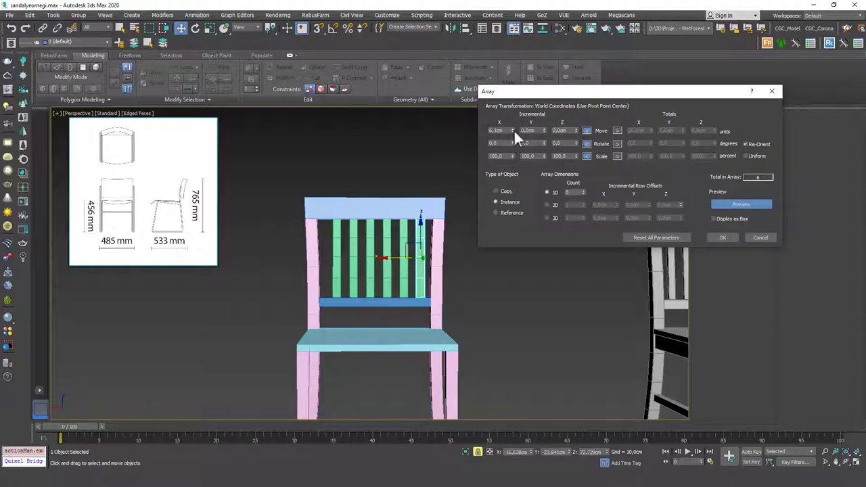
left_click_drag(514, 129, 514, 134)
left_click(720, 238)
left_click(648, 236)
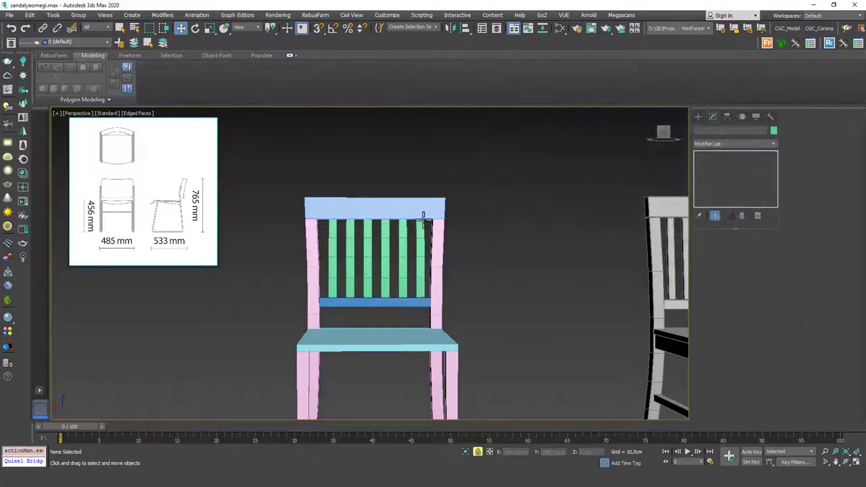
Select all six slats and shift them along X to centre them between the back posts.
scroll(438, 264, "down", 3)
scroll(438, 264, "up", 5)
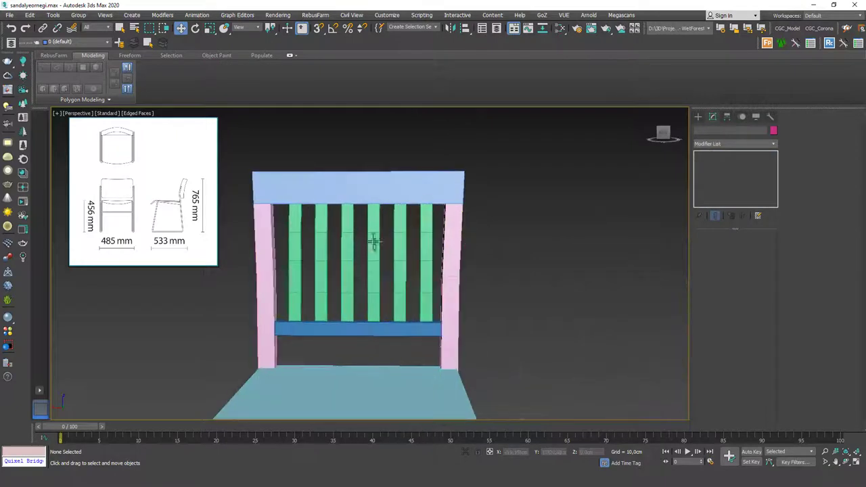
left_click_drag(238, 283, 237, 281)
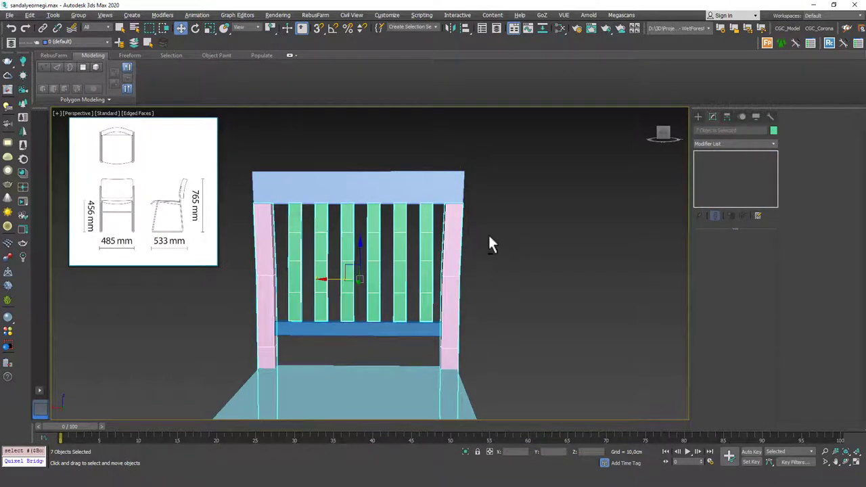
left_click_drag(482, 232, 454, 264, "alt")
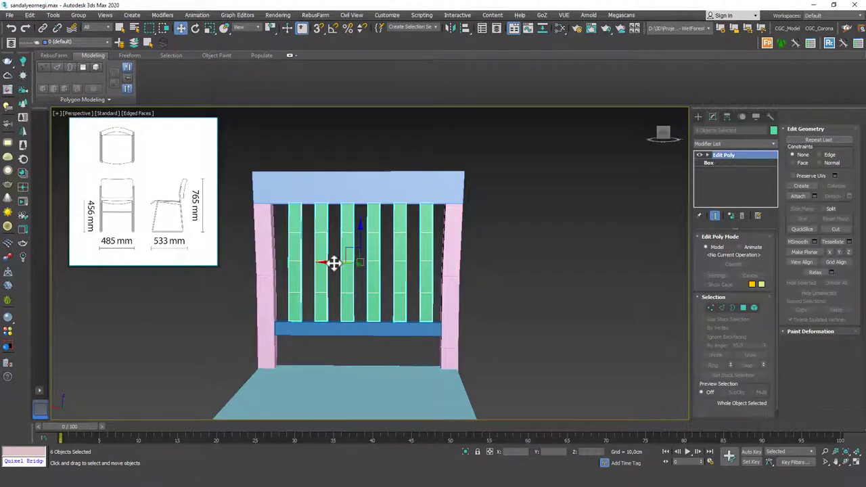
left_click_drag(333, 263, 331, 264)
scroll(399, 304, "down", 4)
middle_click_drag(401, 321, 439, 274, "alt")
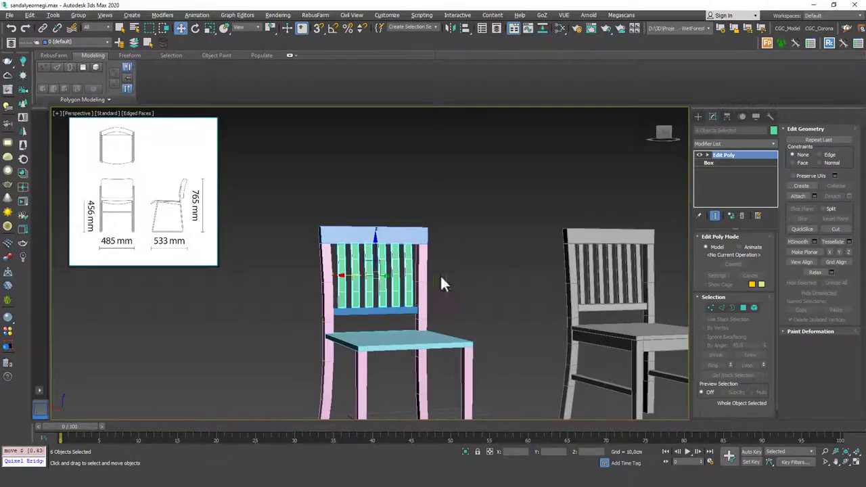
left_click(440, 274)
Turn off edged faces and give all parts of the modelled chair the reference chair's light grey colour.
scroll(436, 261, "down", 2)
middle_click_drag(406, 237, 441, 256, "alt")
key("F4")
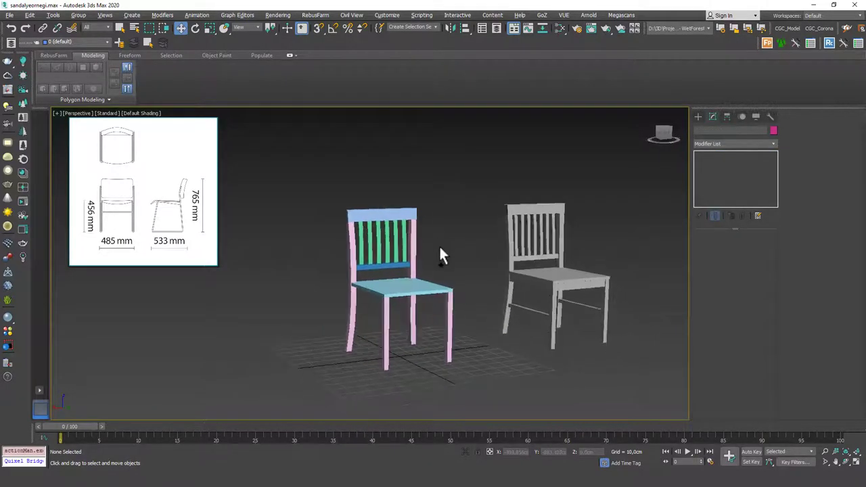
left_click_drag(437, 217, 334, 321)
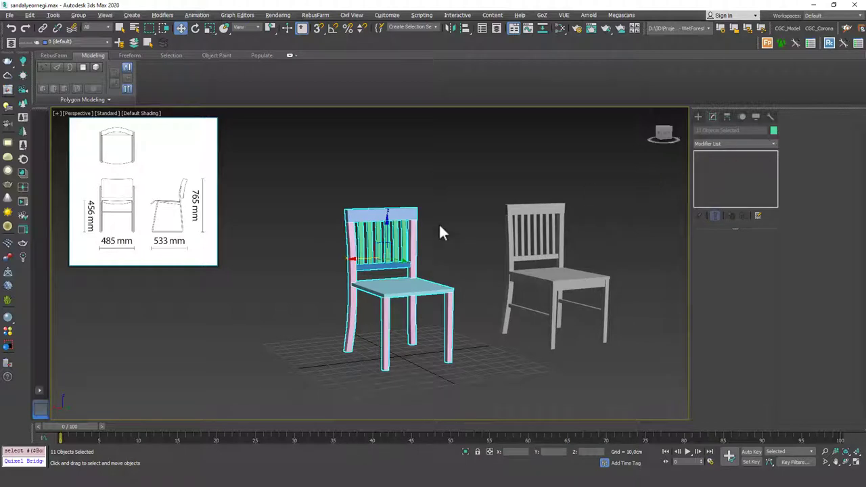
left_click(773, 130)
left_click(577, 205)
left_click(537, 223)
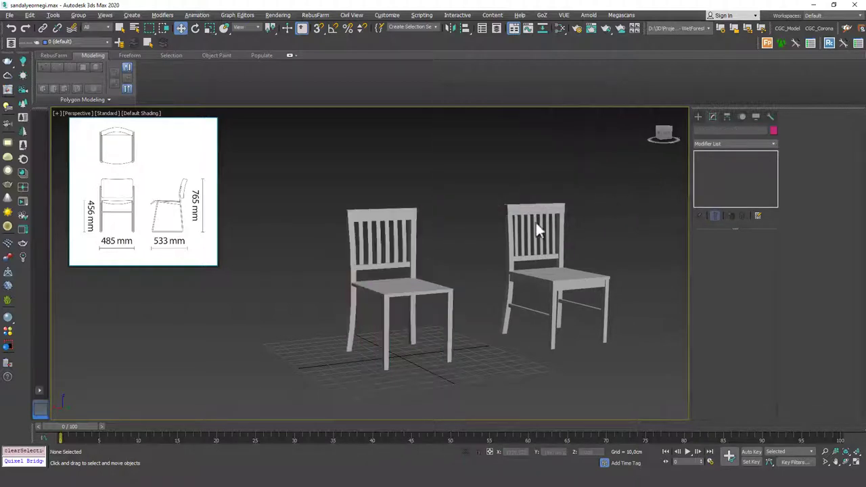
mouse_move(439, 246)
middle_mouse_down("alt")
mouse_move(422, 246)
mouse_move(446, 245)
middle_mouse_up("alt")
scroll(436, 243, "up", 2)
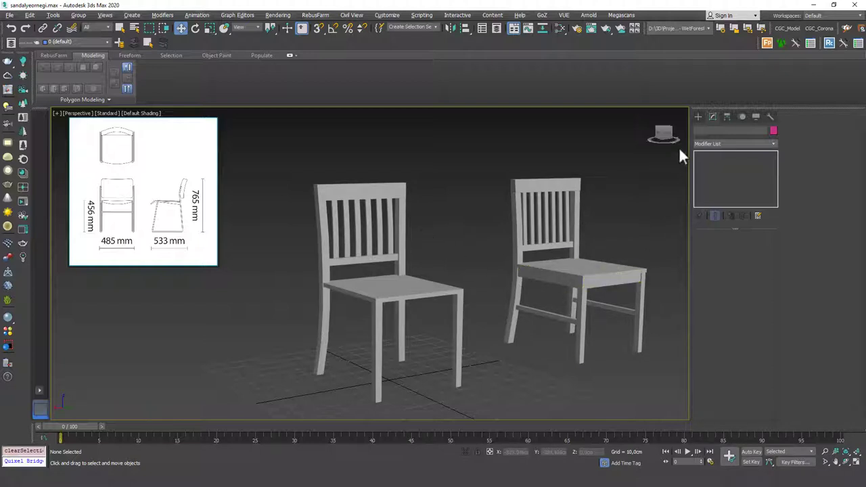
Create a thin box in the top wireframe view spanning between the two front legs at the seat's front edge.
left_click(698, 115)
key("t")
key("z")
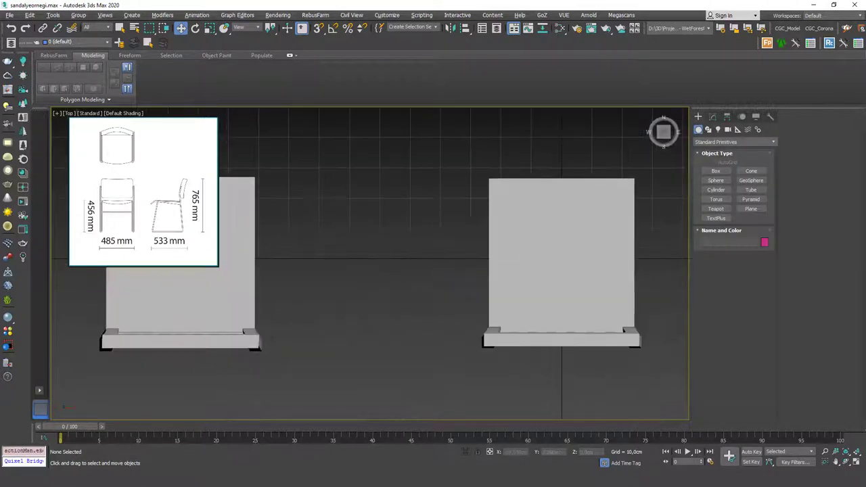
scroll(460, 262, "down", 2)
middle_click_drag(459, 263, 421, 267)
left_click(715, 170)
scroll(440, 209, "up", 3)
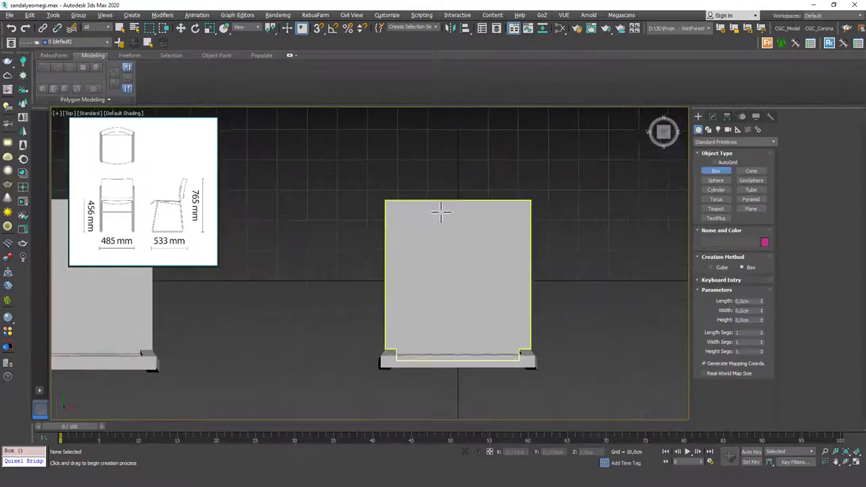
key("F3")
scroll(392, 196, "up", 4)
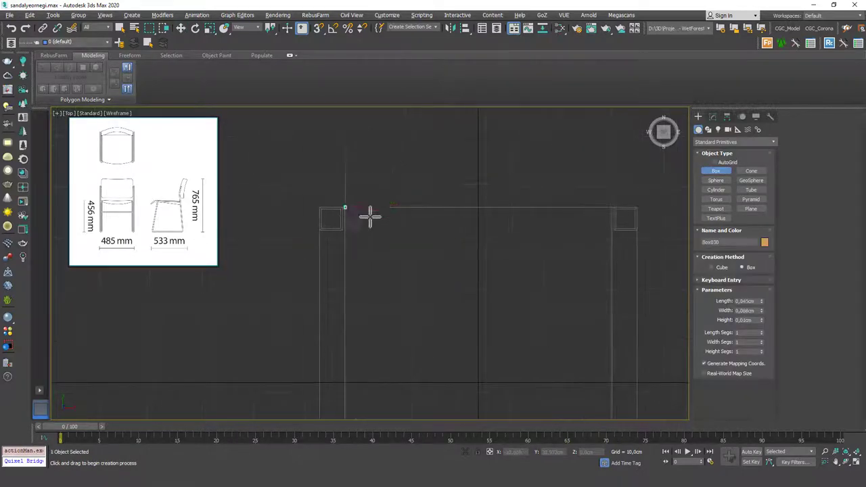
left_click_drag(369, 216, 613, 212)
left_click(594, 177)
key("w")
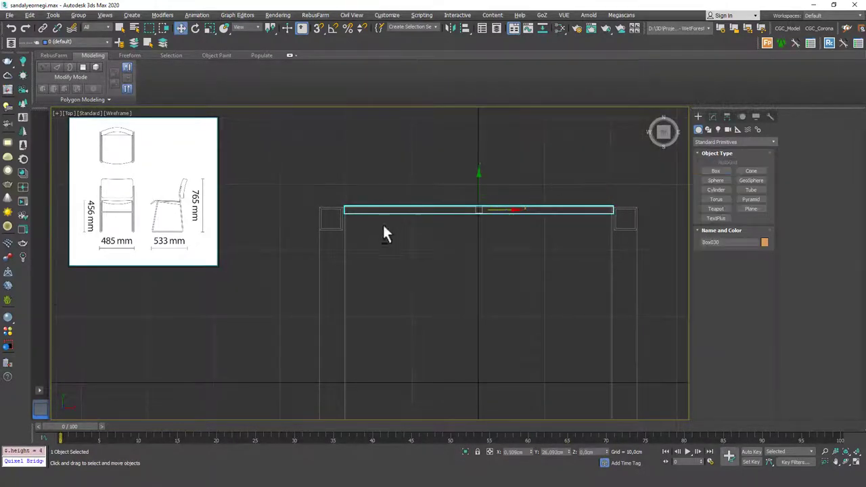
Return to shaded display and raise the front box along Z to 40.875 cm, directly under the seat.
middle_click_drag(379, 287, 589, 207, "alt")
scroll(589, 206, "down", 3)
mouse_move(588, 206)
middle_mouse_down()
mouse_move(512, 204)
mouse_move(408, 293)
middle_mouse_up()
key("F3")
mouse_move(407, 293)
left_mouse_down()
mouse_move(410, 148)
mouse_move(410, 172)
left_mouse_up()
middle_click_drag(410, 171, 464, 183, "alt")
scroll(464, 224, "up", 5)
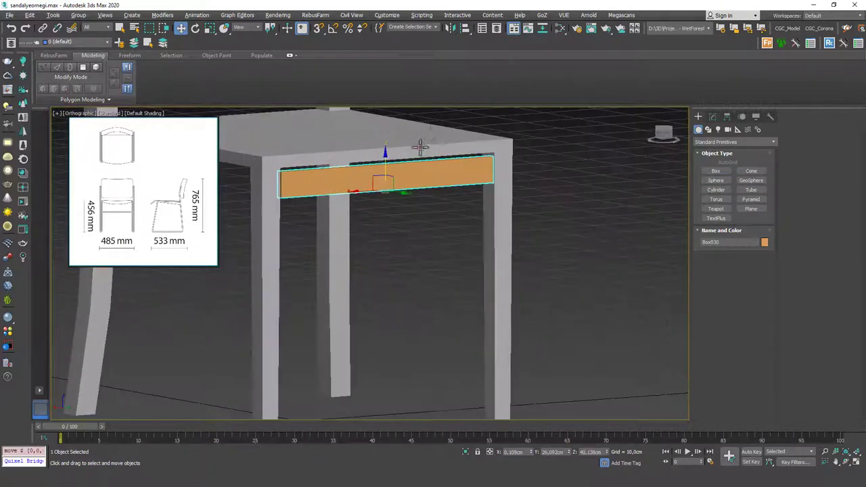
left_click_drag(464, 224, 466, 209)
middle_click_drag(466, 209, 510, 217, "alt")
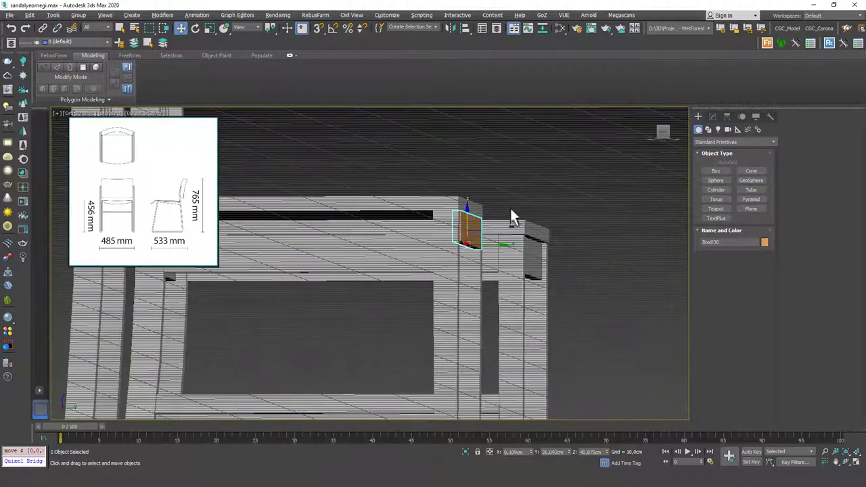
Add an Edit Poly modifier to the front box and move one end's vertices along X to meet the adjacent front leg.
key("p")
key("z")
middle_click_drag(433, 267, 209, 301, "alt")
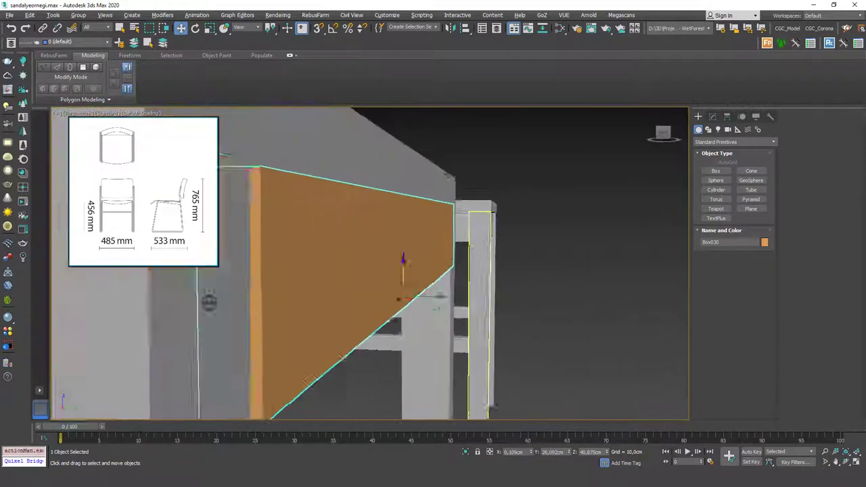
scroll(449, 273, "down", 4)
mouse_move(450, 273)
middle_mouse_down("alt")
mouse_move(416, 300)
mouse_move(377, 284)
mouse_move(345, 286)
mouse_move(433, 277)
mouse_move(394, 247)
middle_mouse_up("alt")
key("F3")
key("F3")
left_click(712, 116)
left_click(720, 144)
left_click(713, 174)
key("1")
left_click_drag(357, 202, 267, 291)
middle_click_drag(267, 291, 294, 276, "alt")
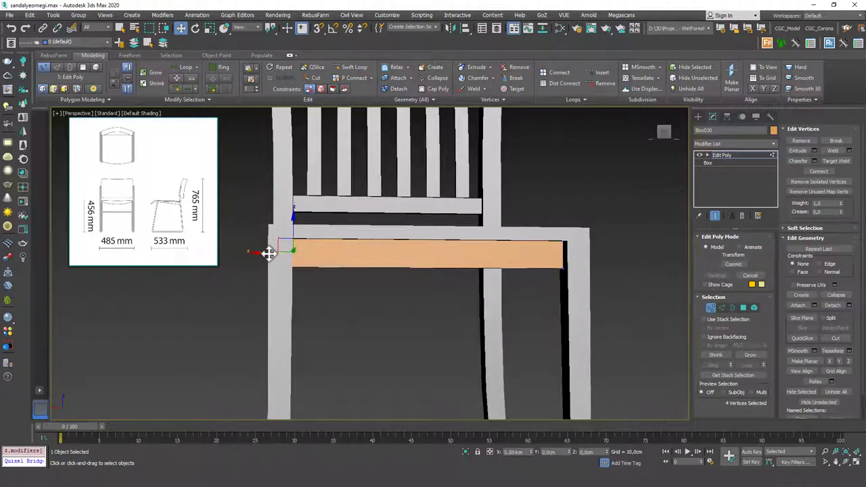
left_click_drag(264, 251, 269, 253)
Move the vertices at the front box's other end along X to -20.425 cm, up against the second front leg.
middle_click_drag(582, 268, 566, 260, "alt")
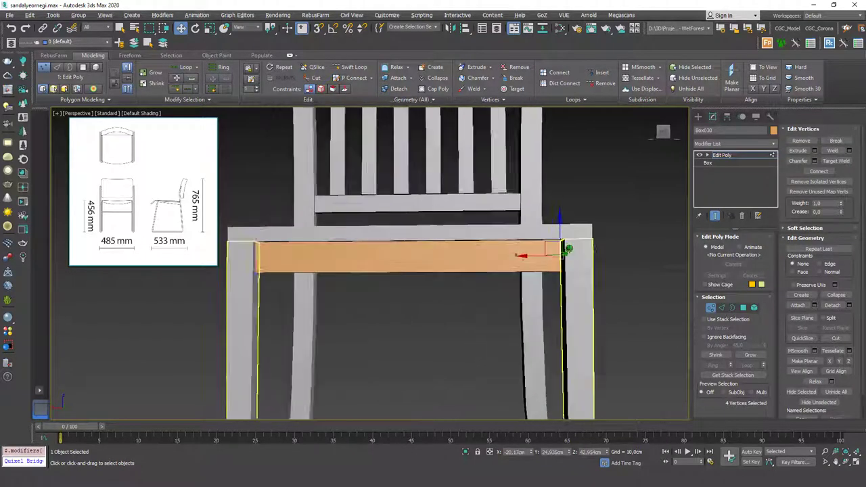
scroll(569, 248, "up", 8)
middle_click_drag(489, 285, 440, 284)
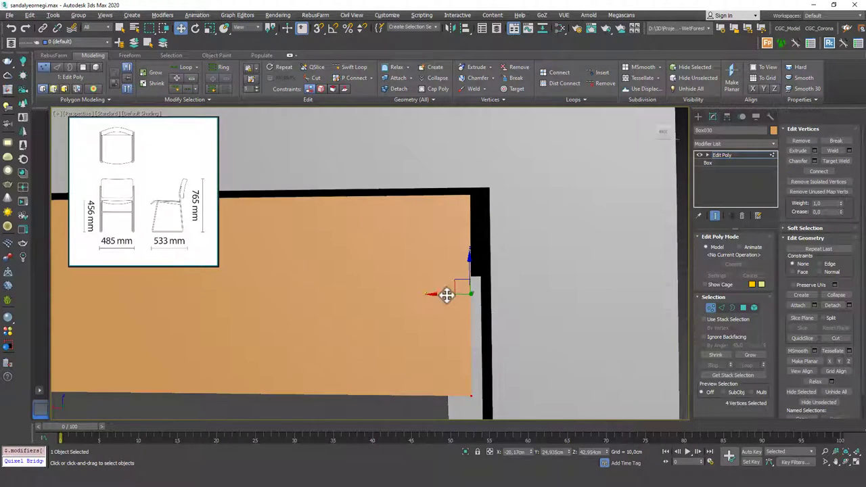
left_click_drag(446, 295, 458, 294)
middle_click_drag(458, 293, 458, 295, "alt")
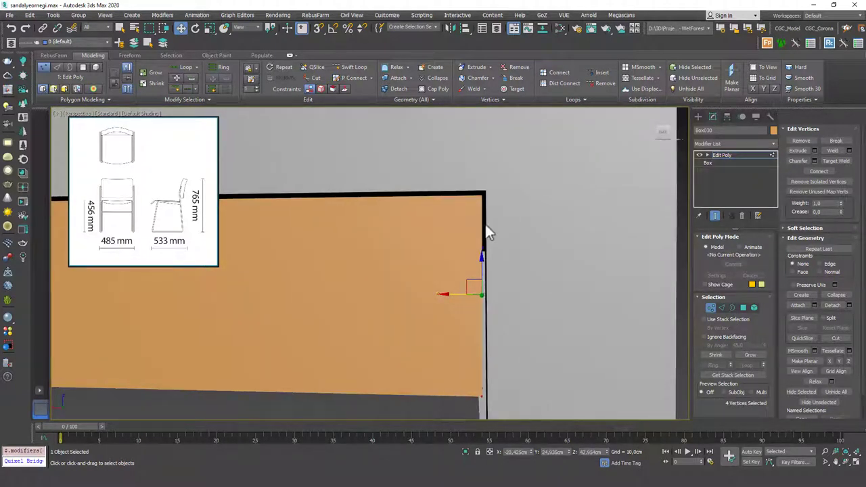
Select the front box's upper vertices and fit them along Z at about 44.96 cm against the underside of the seat.
scroll(477, 223, "down", 3)
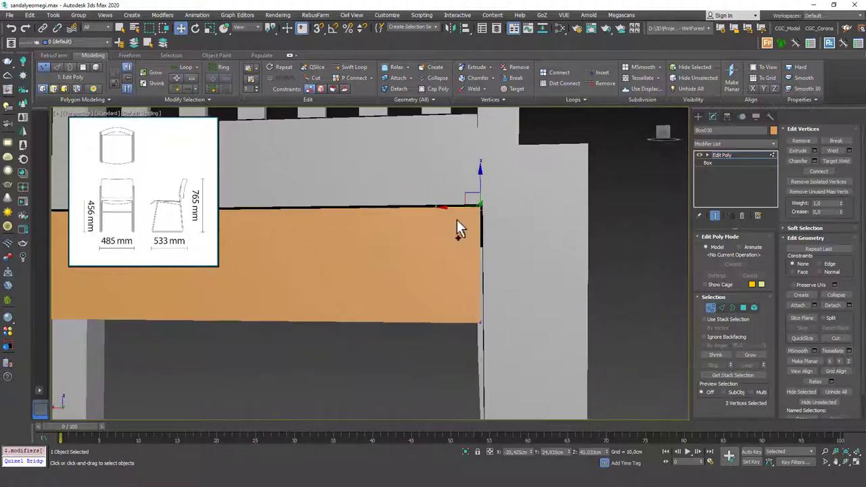
scroll(457, 220, "down", 3)
middle_click_drag(345, 260, 544, 285)
scroll(544, 285, "down", 2)
middle_click_drag(405, 290, 446, 298)
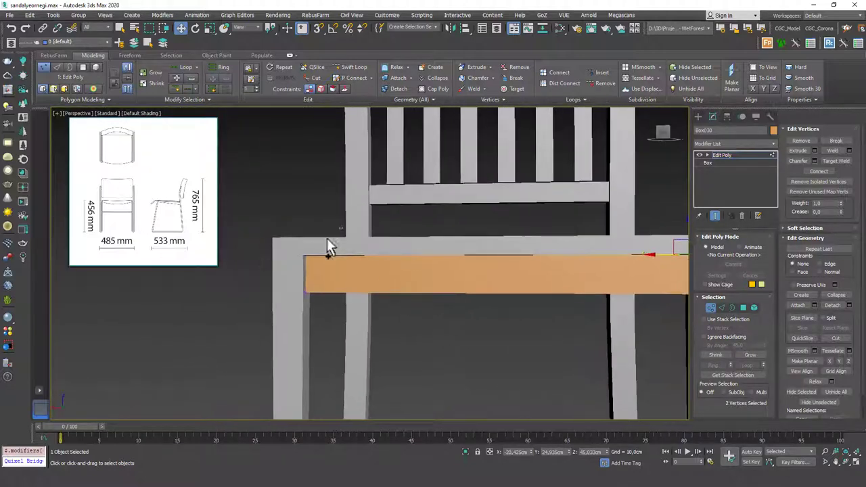
scroll(460, 253, "up", 4)
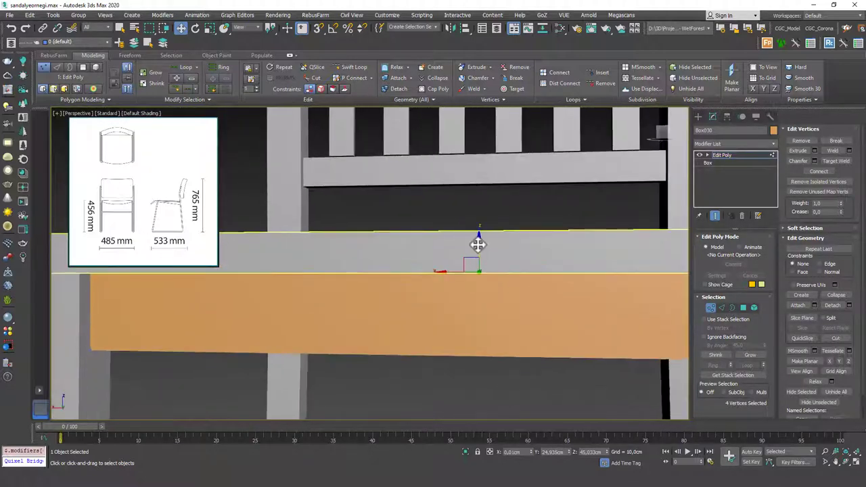
left_click_drag(477, 245, 477, 247)
mouse_move(478, 246)
middle_mouse_down("alt")
mouse_move(503, 271)
mouse_move(494, 234)
mouse_move(483, 245)
middle_mouse_up("alt")
scroll(484, 260, "down", 3)
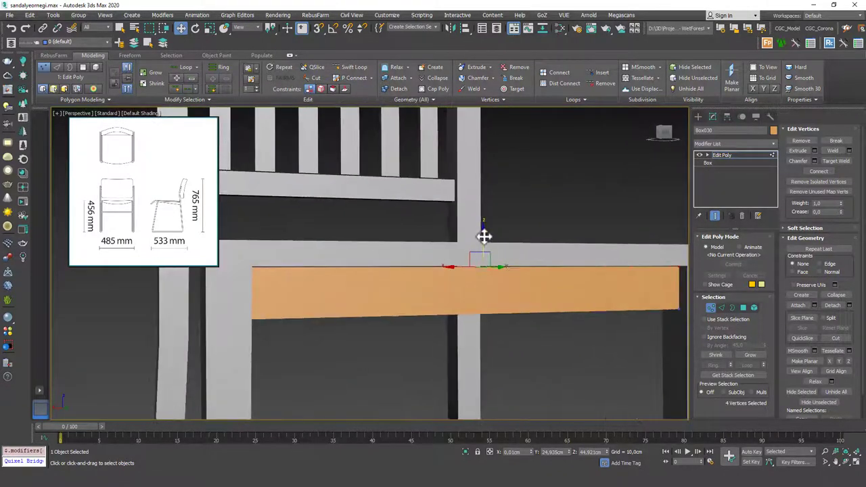
left_click_drag(484, 236, 482, 236)
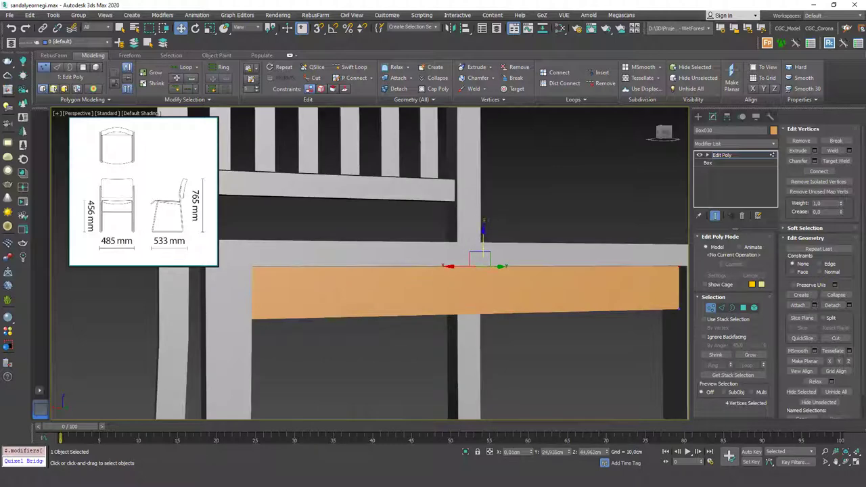
Leave vertex editing and move the whole front rail along Y to 25.425 cm, closer to the legs' front faces.
scroll(487, 261, "down", 5)
middle_click_drag(487, 261, 512, 243, "alt")
key("1")
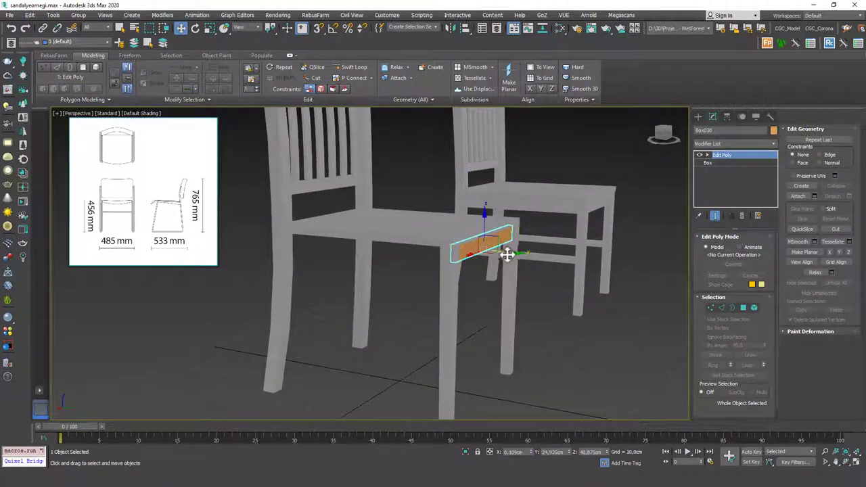
left_click_drag(509, 254, 511, 255)
middle_click_drag(508, 255, 492, 241, "alt")
Lower the front rail's bottom polygon along Z by about 1.25 cm to make the rail deeper.
scroll(477, 260, "up", 5)
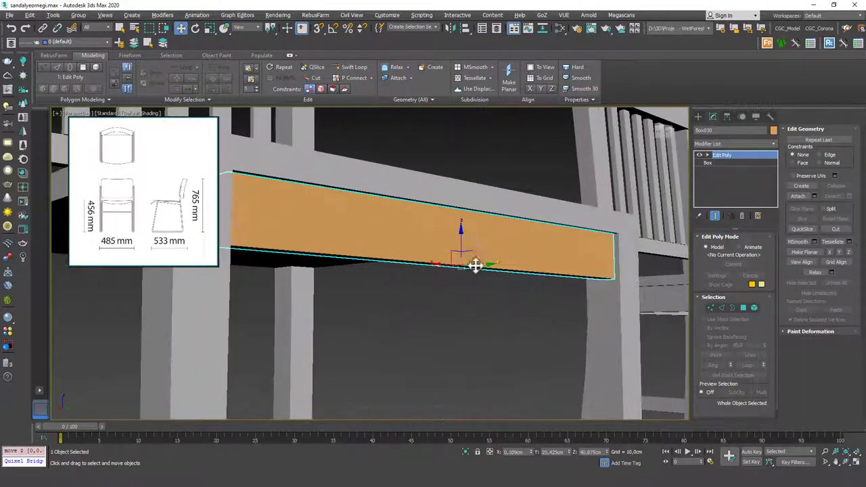
key("4")
left_click(483, 271)
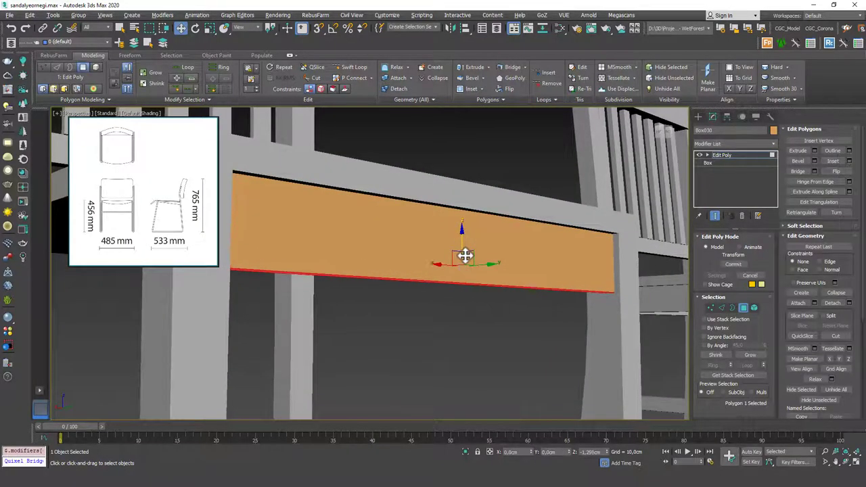
key("4")
Add a Symmetry modifier to the front rail.
scroll(472, 281, "down", 6)
scroll(482, 274, "down", 4)
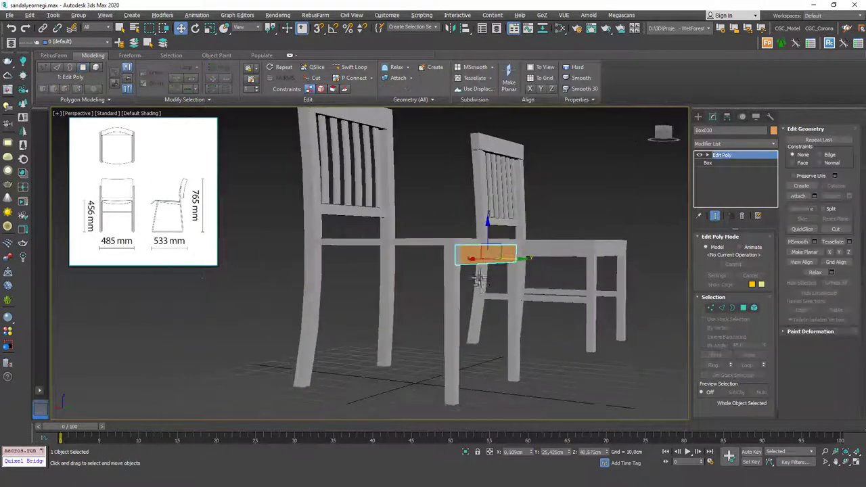
middle_click_drag(478, 275, 491, 278, "alt")
left_click(742, 143)
type("sy")
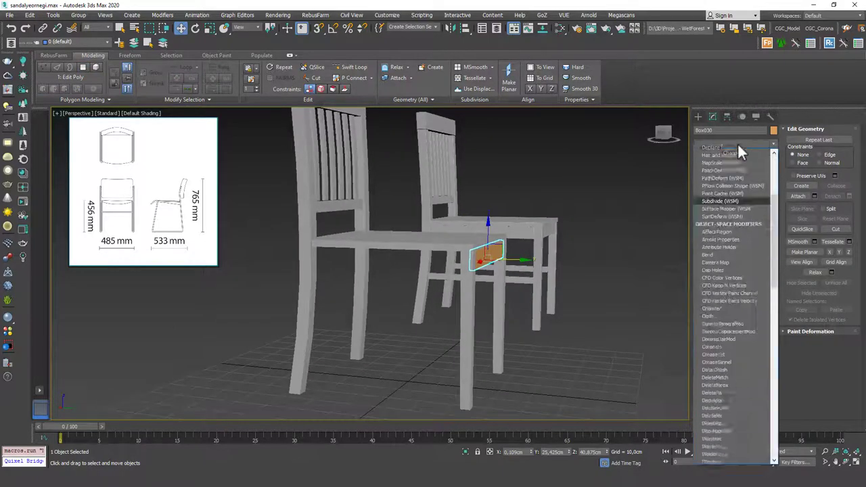
key("Return")
Align the front rail's Symmetry mirror to the seat and set the mirror axis to Y to create the matching back rail.
middle_click_drag(499, 217, 503, 260, "alt")
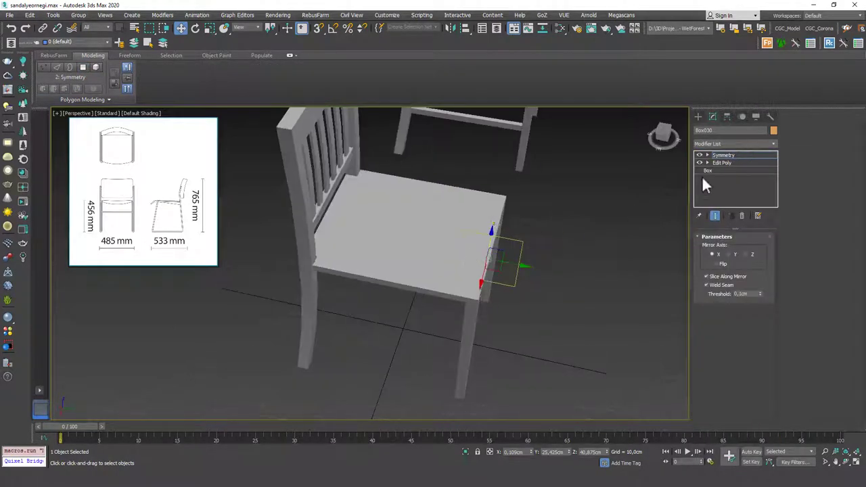
key("alt+a")
left_click(402, 241)
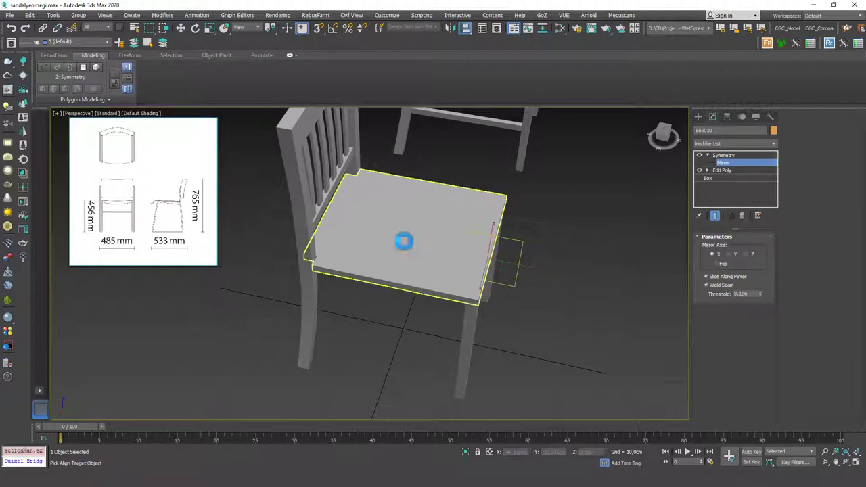
left_click(544, 276)
middle_click_drag(544, 277, 518, 232, "alt")
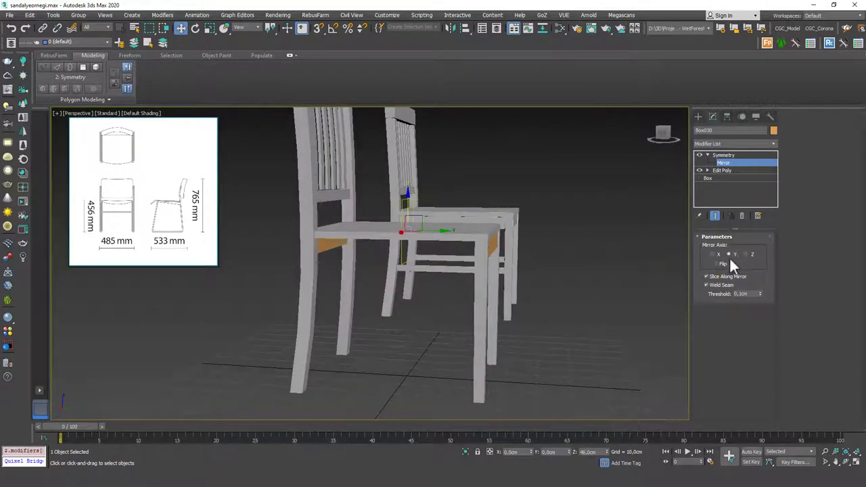
middle_click_drag(409, 257, 333, 291, "alt")
In the top view, make an independent copy of the mirrored rails rotated -90 degrees about Z for the chair's sides.
key("t")
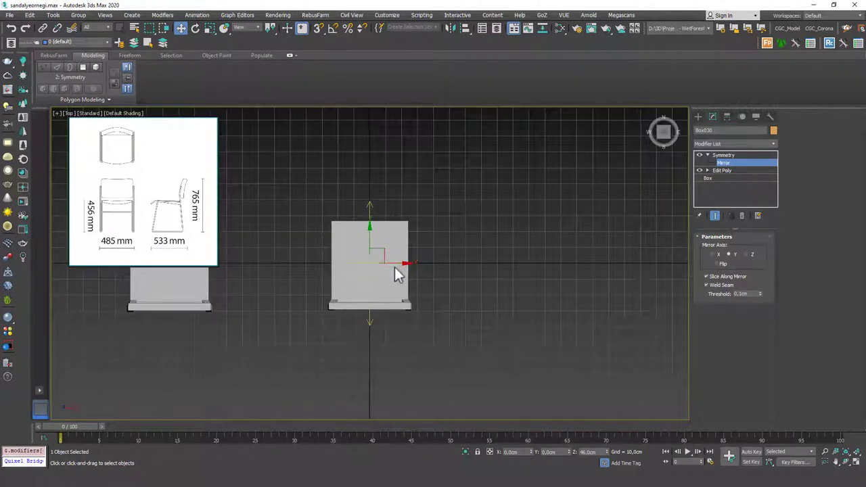
left_click(722, 154)
key("e")
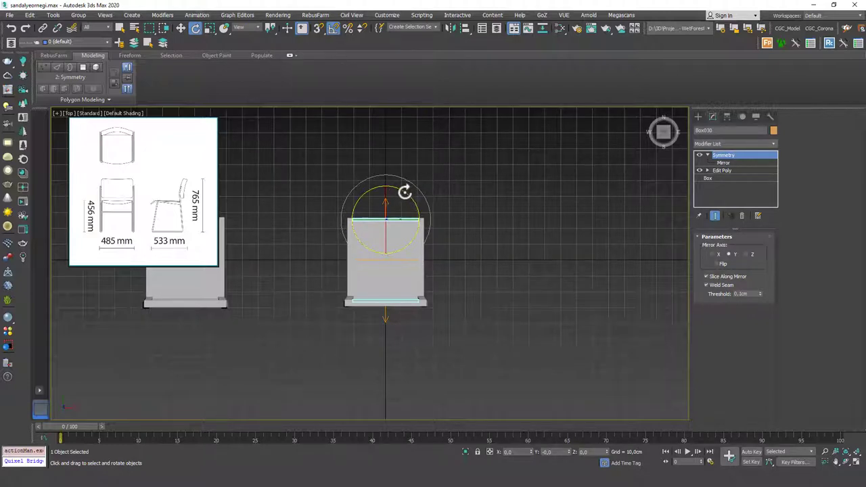
left_click_drag(404, 192, 444, 205, "shift")
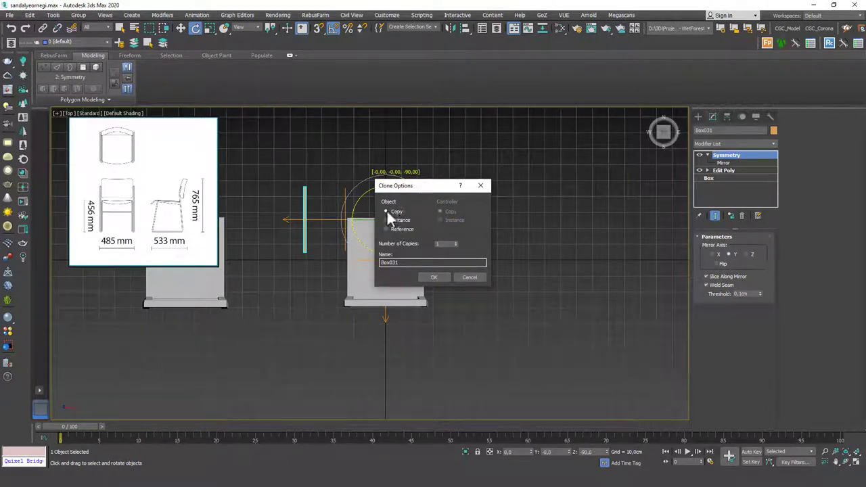
left_click(435, 278)
Move the rotated rail copy to X 22.887 cm, Y 2.403 cm, between the front and back legs on one side.
scroll(397, 199, "up", 6)
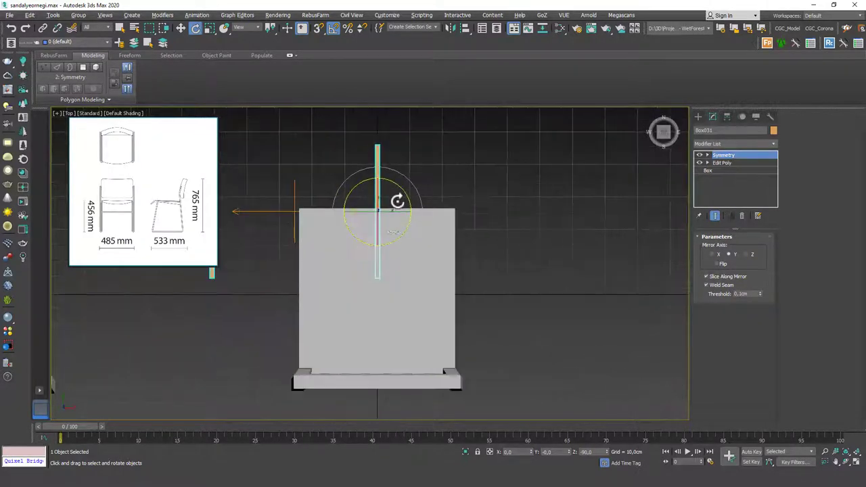
scroll(401, 204, "down", 2)
key("w")
left_click_drag(406, 187, 472, 257)
key("F3")
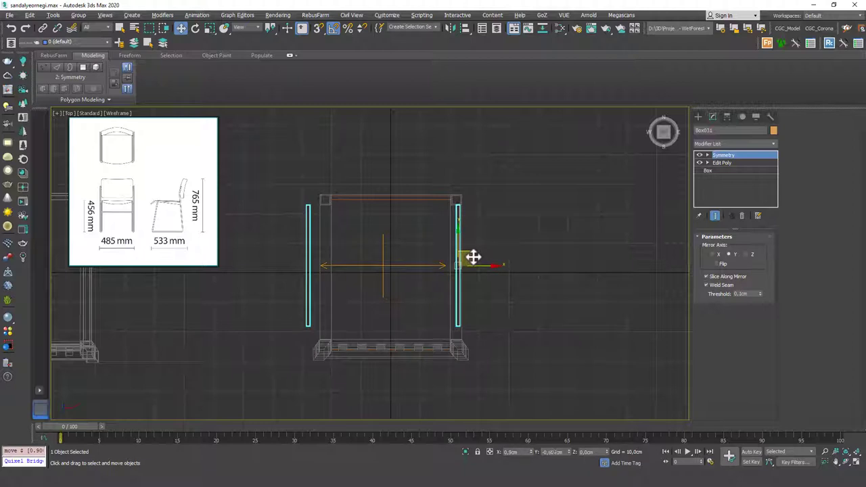
scroll(456, 211, "up", 5)
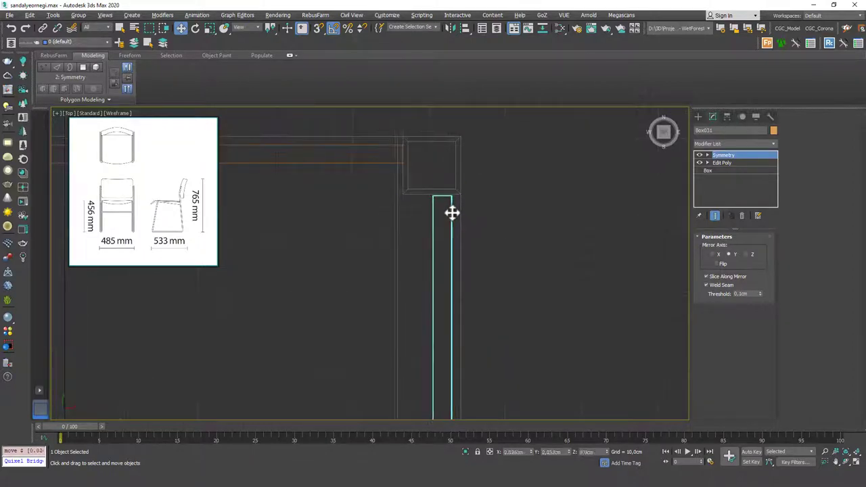
scroll(451, 212, "down", 6)
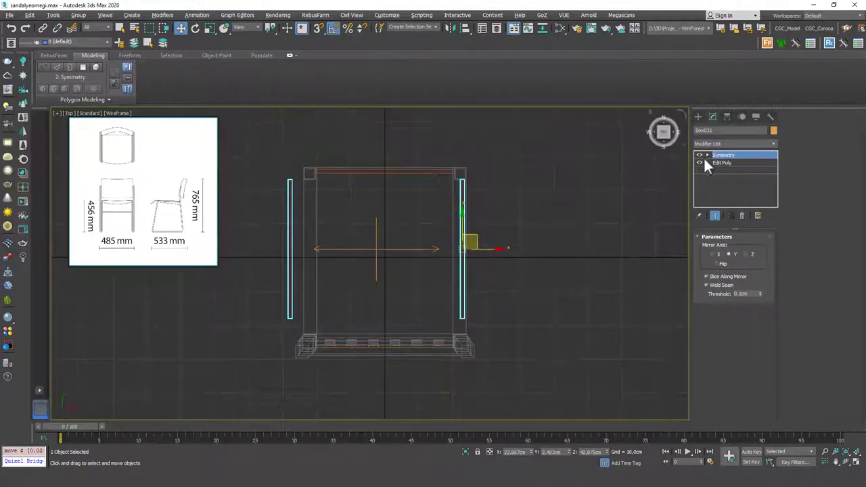
Align the side rail's Symmetry mirror to the seat so the opposite rail sits under the other side.
left_click(727, 163)
key("1")
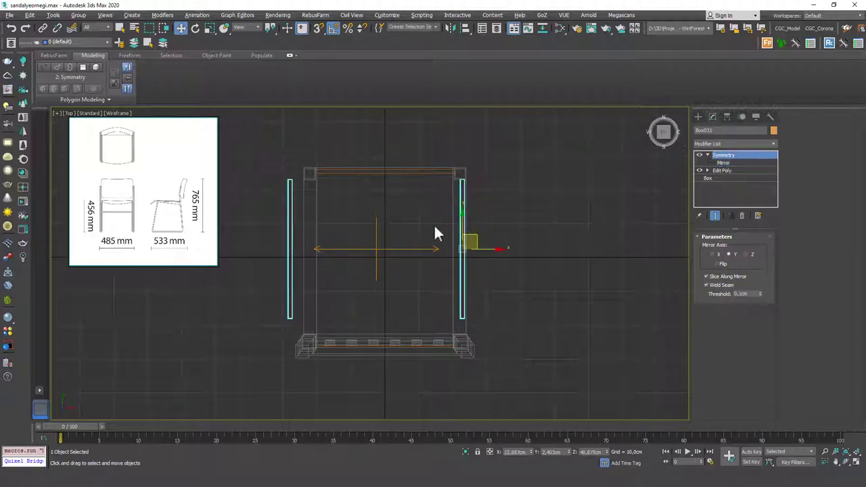
key("1")
key("alt+a")
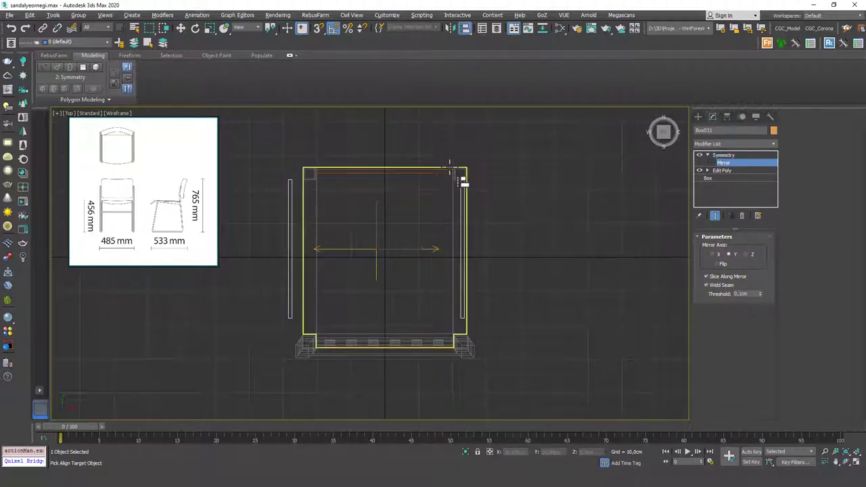
left_click(450, 169)
left_click(567, 280)
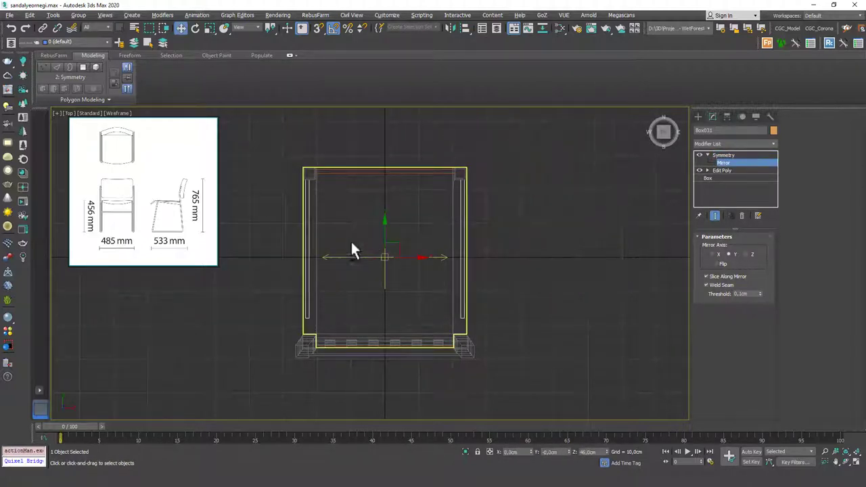
Return to shaded display and extend the side rails' rear end vertices along Y to meet the back legs.
mouse_move(352, 248)
middle_mouse_down("alt")
mouse_move(418, 212)
mouse_move(406, 223)
mouse_move(413, 230)
mouse_move(388, 226)
mouse_move(543, 211)
middle_mouse_up("alt")
key("1")
key("F3")
scroll(325, 234, "up", 2)
middle_click_drag(322, 233, 456, 214)
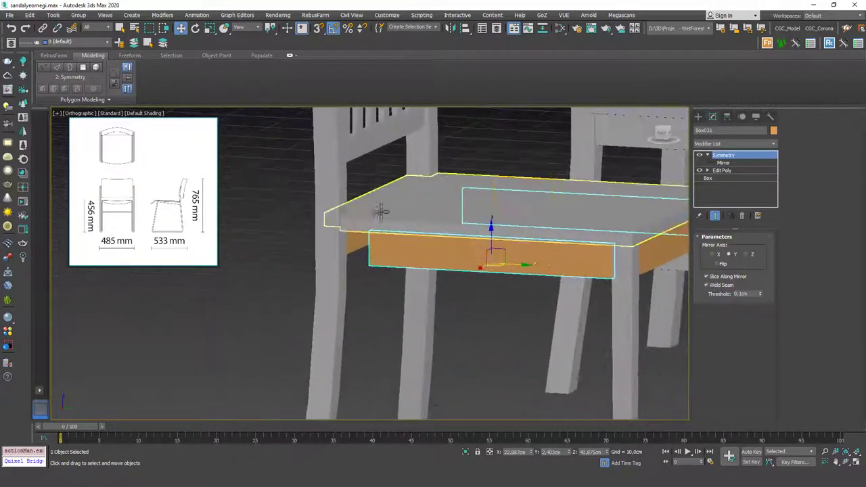
key("1")
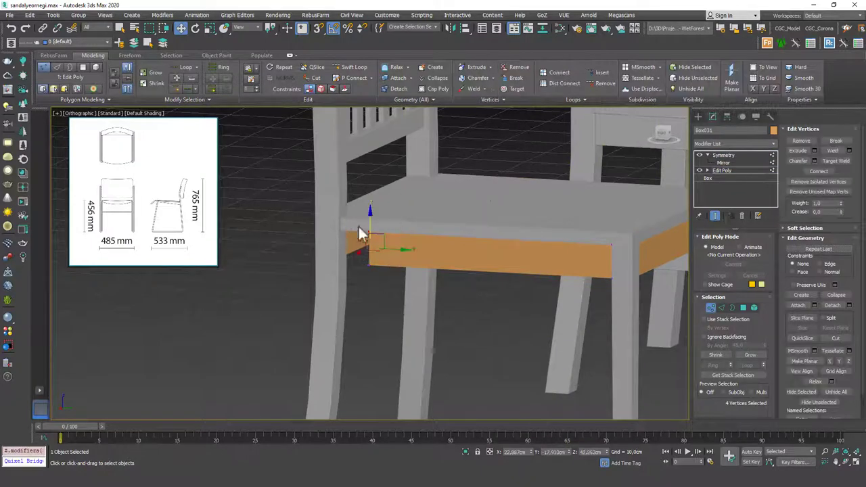
left_click_drag(386, 249, 363, 249)
Deselect the side rails and compare the modelled chair with the reference chair in perspective.
scroll(463, 234, "down", 5)
middle_click_drag(467, 234, 425, 258, "alt")
key("1")
key("ctrl+d")
scroll(449, 218, "down", 4)
middle_click_drag(448, 218, 472, 247, "alt")
key("p")
key("z")
scroll(426, 208, "down", 4)
scroll(374, 238, "up", 3)
middle_click_drag(372, 238, 379, 242)
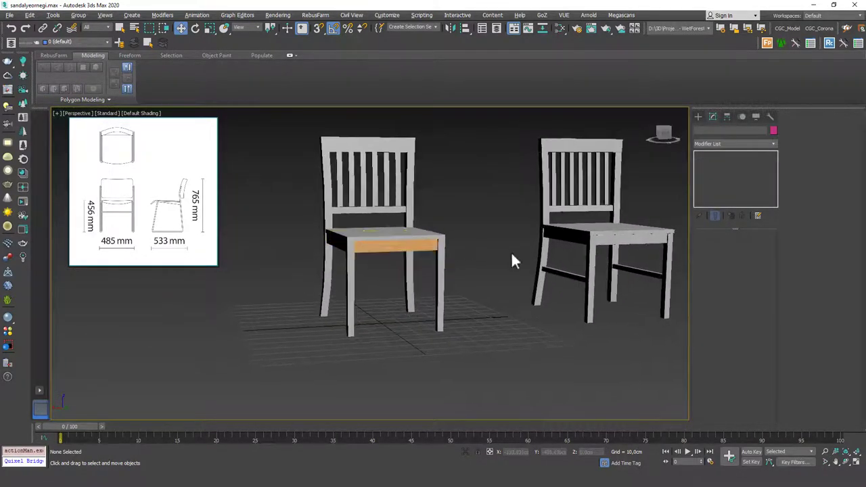
Copy the side rails straight down to about Z 18.16 cm as lower stretchers between the front and back legs.
scroll(329, 265, "up", 4)
middle_click_drag(329, 265, 348, 238, "alt")
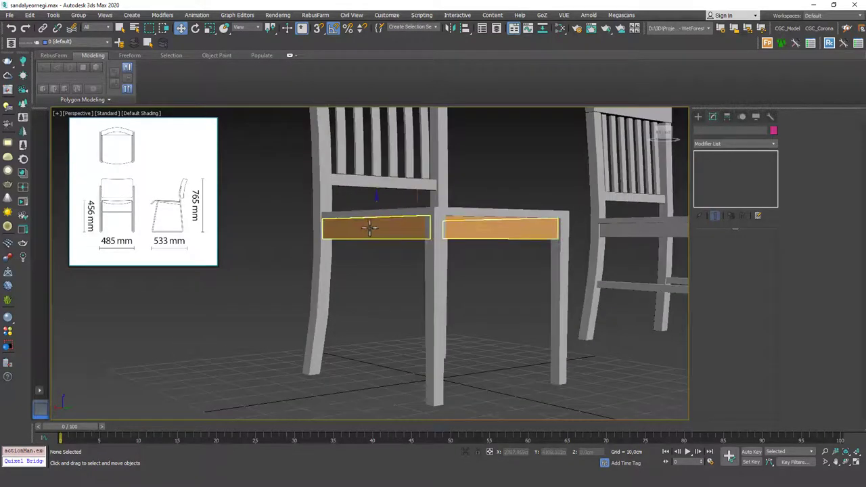
left_click(370, 232)
left_click_drag(379, 211, 383, 292, "shift")
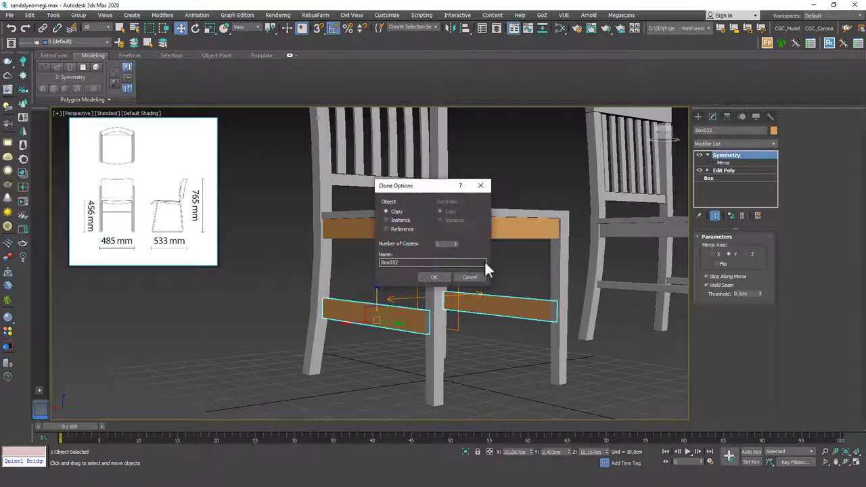
left_click(436, 277)
Extend the lower stretchers' rear vertices along Y to about -23.48 cm, with the bottom pair at -24.24 cm, following the slanted back legs.
key("1")
middle_click_drag(365, 270, 400, 271, "alt")
left_click_drag(357, 309, 355, 309)
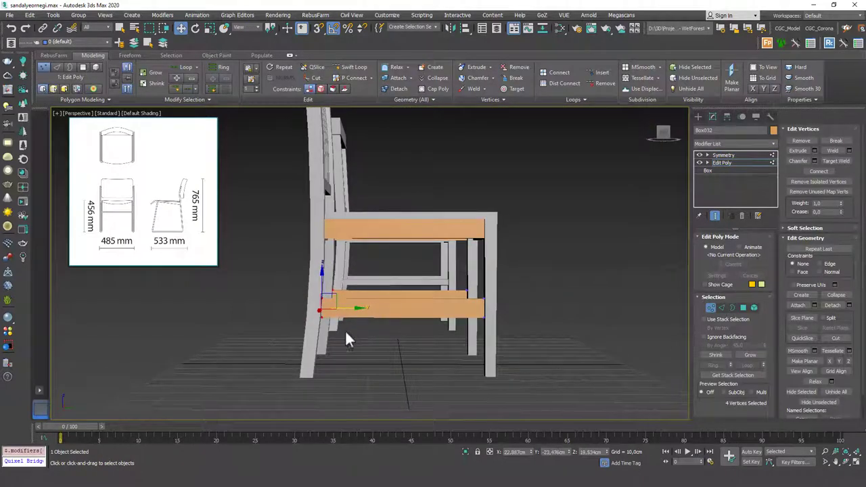
middle_click_drag(363, 322, 376, 319, "alt")
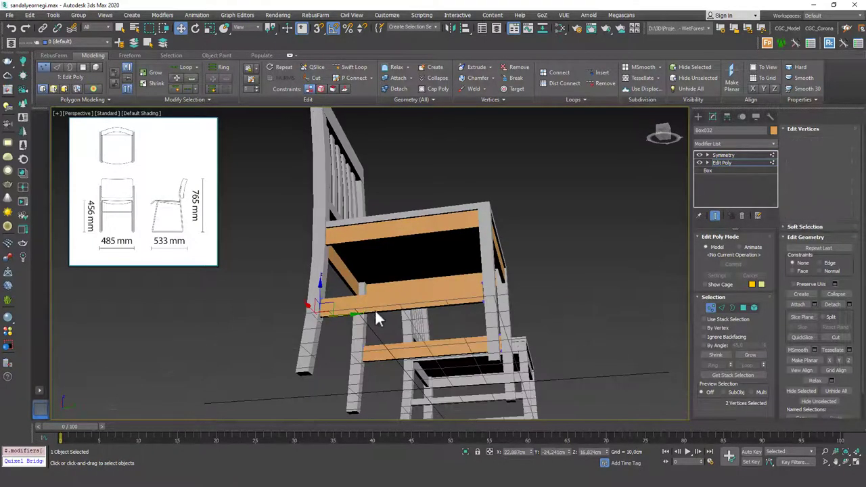
Move the lower side stretcher's outer face outward along X to about 23.78 cm, then leave polygon editing and deselect it.
key("4")
left_click(377, 313)
left_click_drag(398, 279, 402, 269)
middle_click_drag(407, 265, 403, 299, "alt")
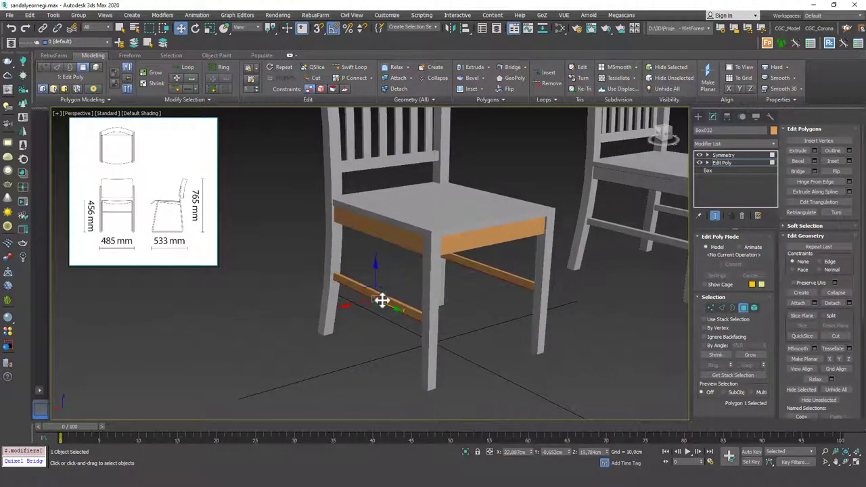
scroll(377, 294, "up", 3)
left_click_drag(356, 308, 354, 308)
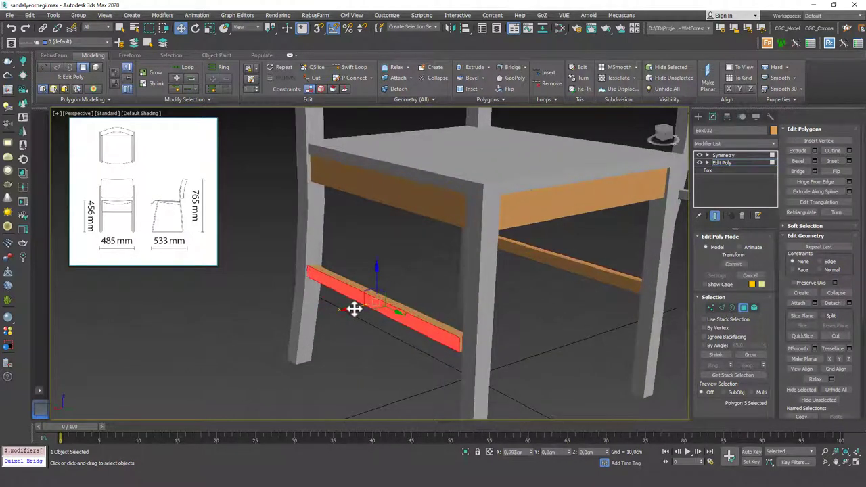
middle_click_drag(355, 308, 381, 309, "alt")
left_click_drag(384, 314, 382, 314)
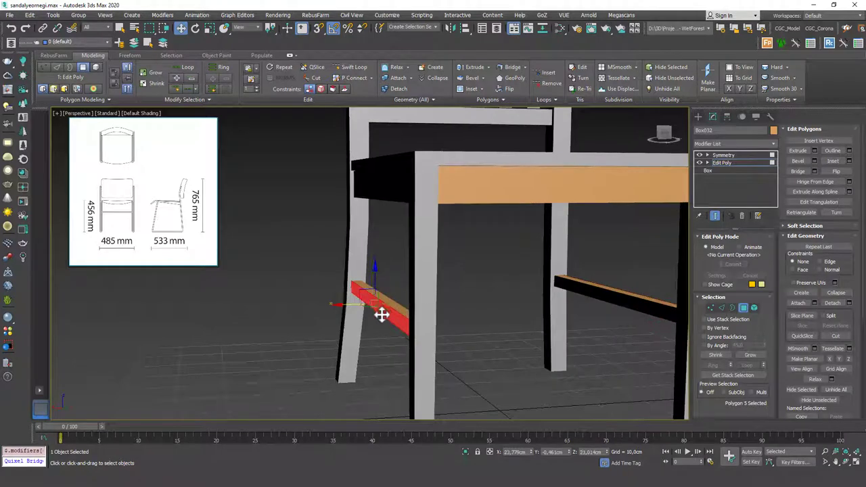
scroll(381, 315, "down", 4)
middle_click_drag(379, 318, 340, 315)
key("4")
left_click(555, 217)
Select all parts of the modelled chair and give them the same light grey object colour.
scroll(554, 223, "down", 5)
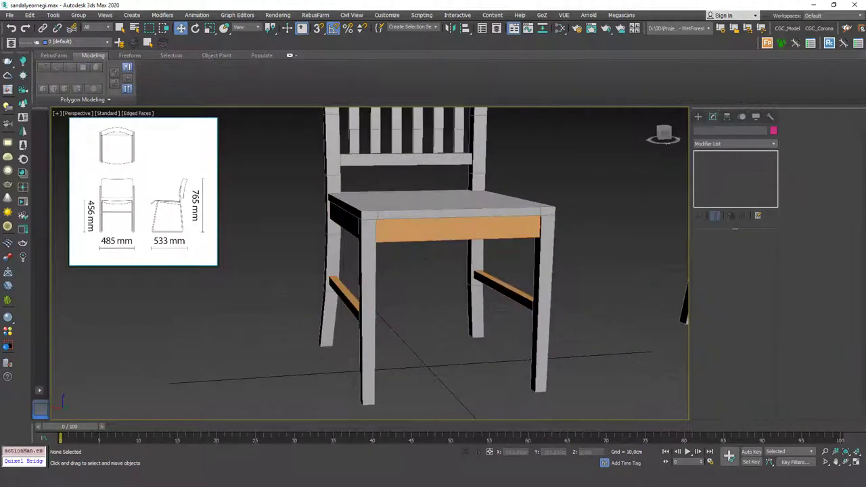
left_click_drag(489, 130, 336, 318)
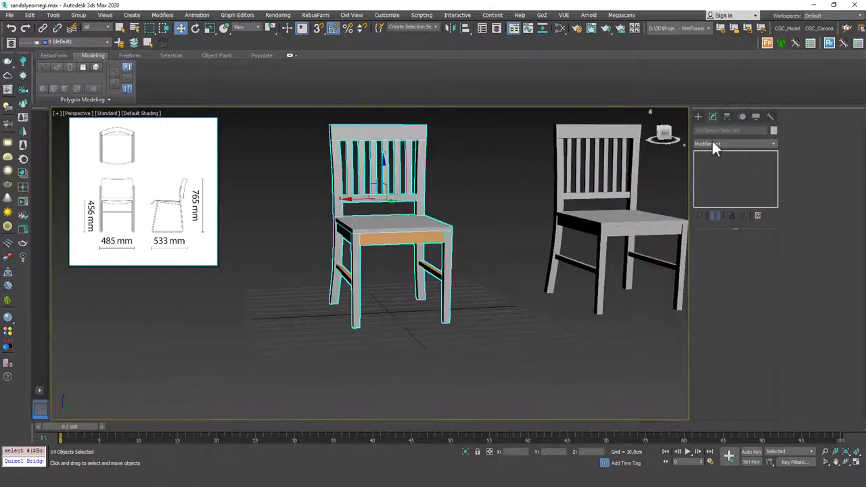
left_click(774, 130)
left_click(575, 206)
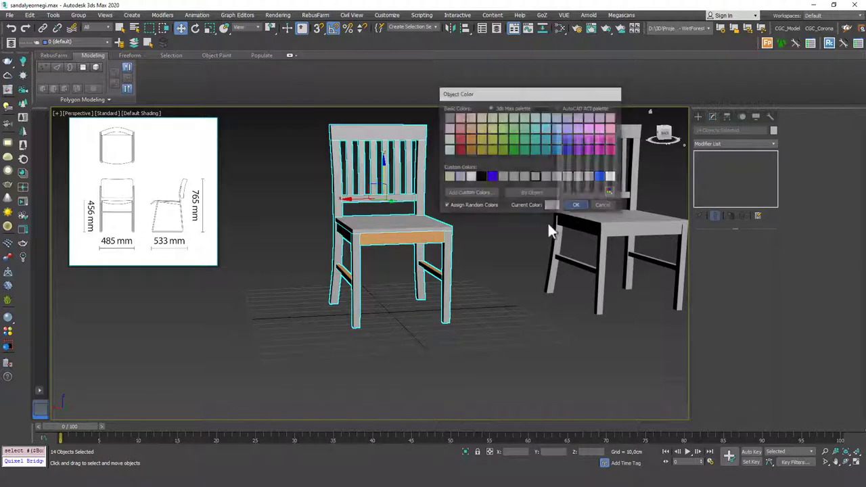
left_click(524, 233)
Compare the modelled chair with the reference chair, examining the backrest, seat and legs.
scroll(440, 227, "down", 4)
mouse_move(430, 236)
middle_mouse_down()
mouse_move(443, 284)
mouse_move(428, 246)
mouse_move(443, 240)
middle_mouse_up()
middle_click_drag(577, 257, 471, 234)
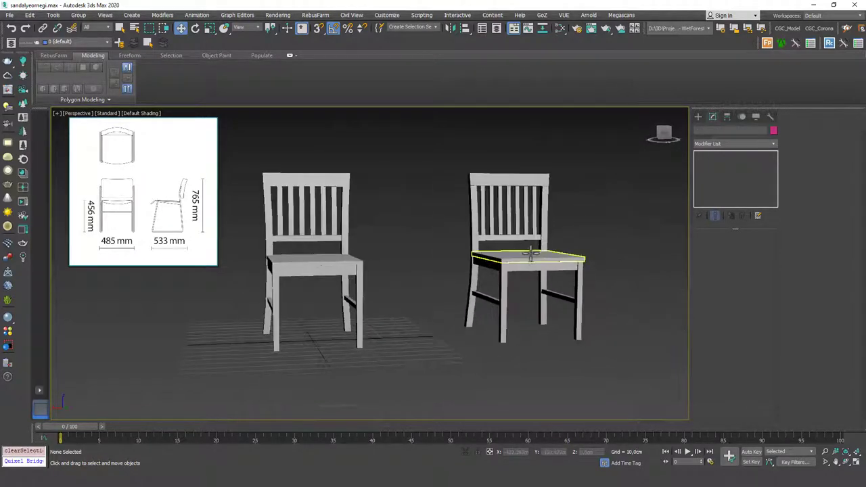
scroll(576, 254, "up", 5)
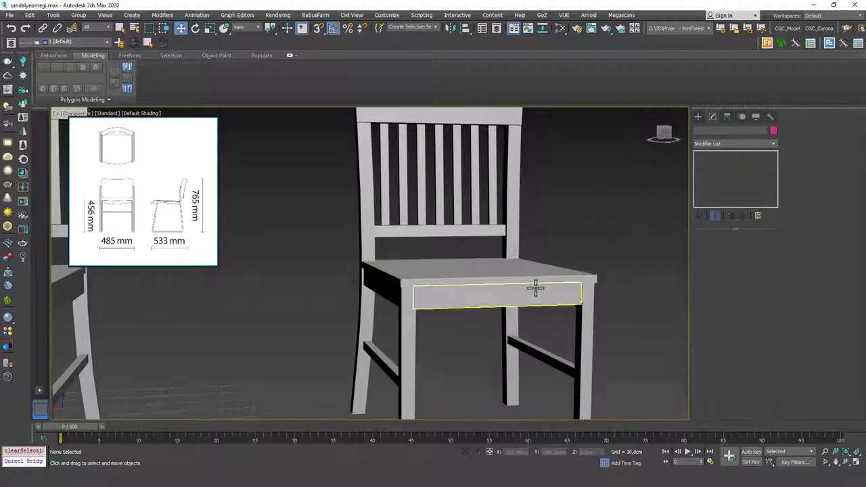
left_click(674, 273)
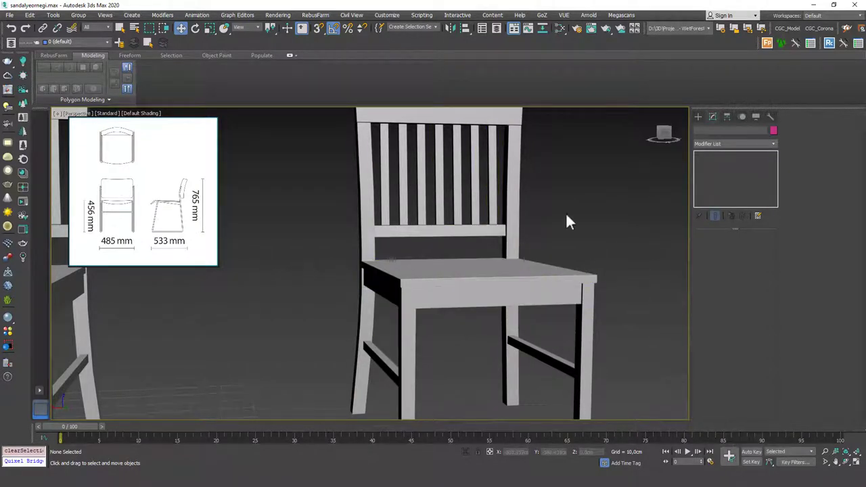
middle_click_drag(511, 230, 511, 252)
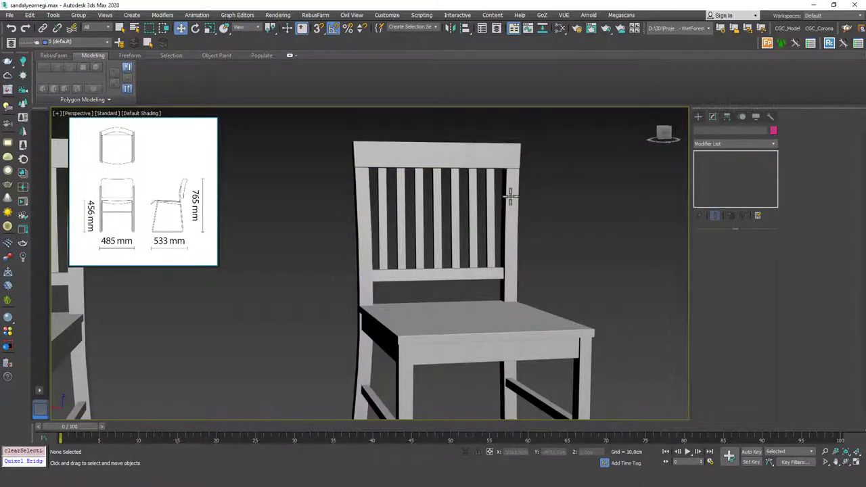
scroll(512, 194, "down", 6)
scroll(420, 201, "up", 4)
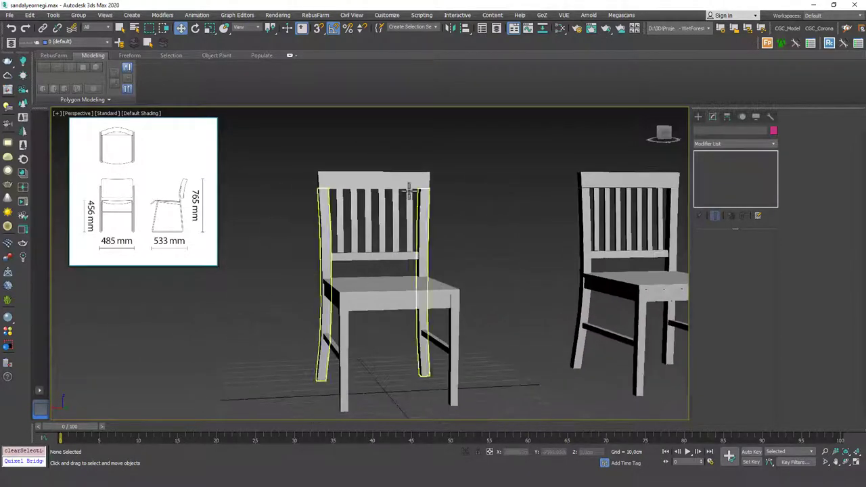
middle_click_drag(410, 252, 419, 245, "alt")
scroll(422, 246, "down", 2)
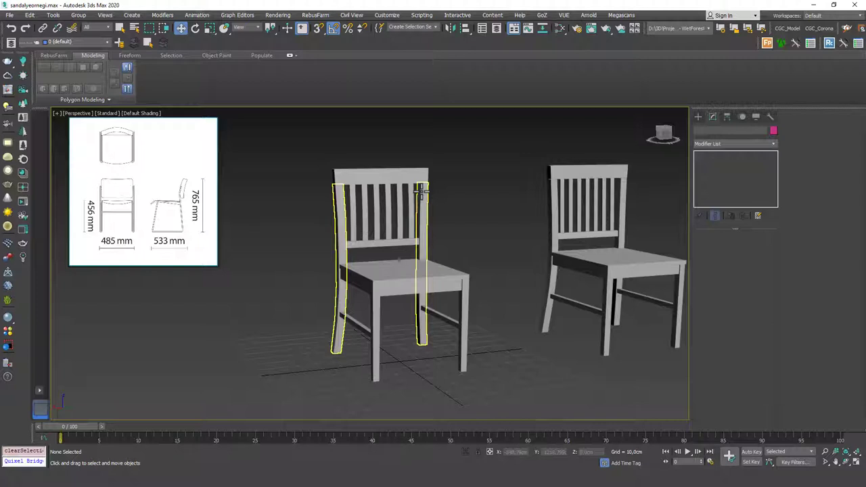
Apply a Chamfer modifier to all parts of the modelled chair with an amount of 0.1 cm.
left_click_drag(353, 321, 267, 428)
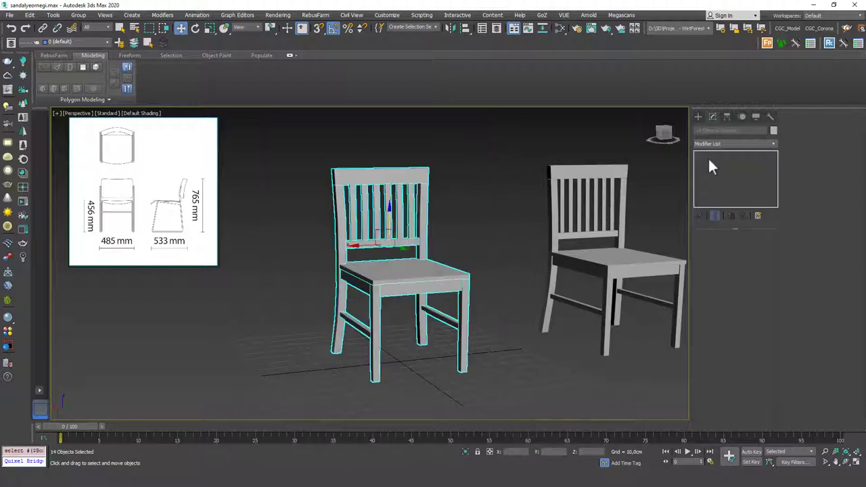
left_click(738, 143)
type("ch")
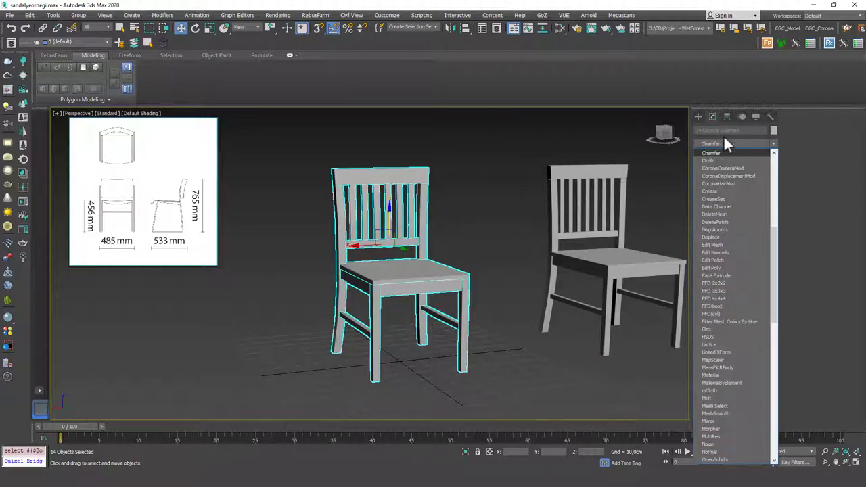
key("Return")
scroll(479, 251, "up", 6)
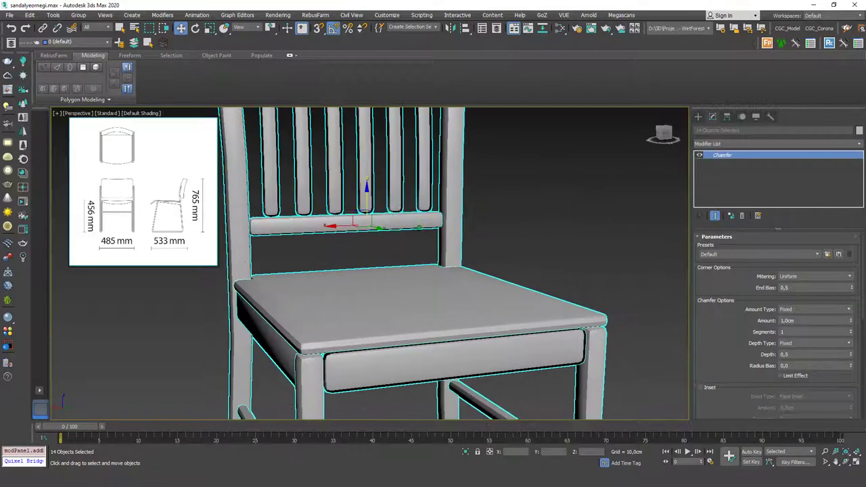
left_click_drag(751, 315, 750, 278)
left_click_drag(808, 284, 720, 287)
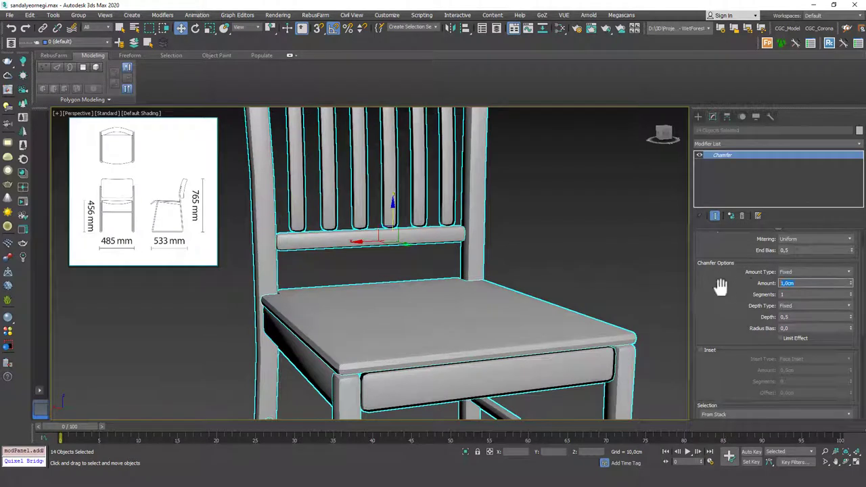
type("0,1")
key("Return")
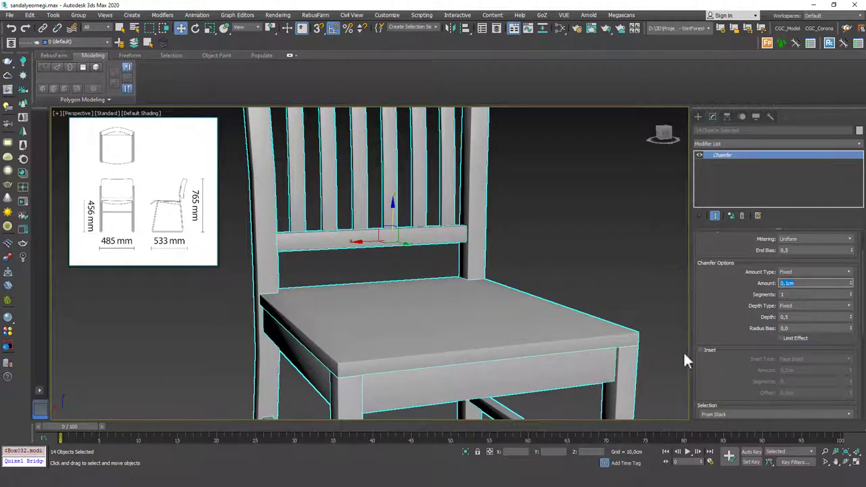
Set the Chamfer's smoothing output to Smooth Chamfers Only and deselect the chair.
scroll(725, 271, "down", 5)
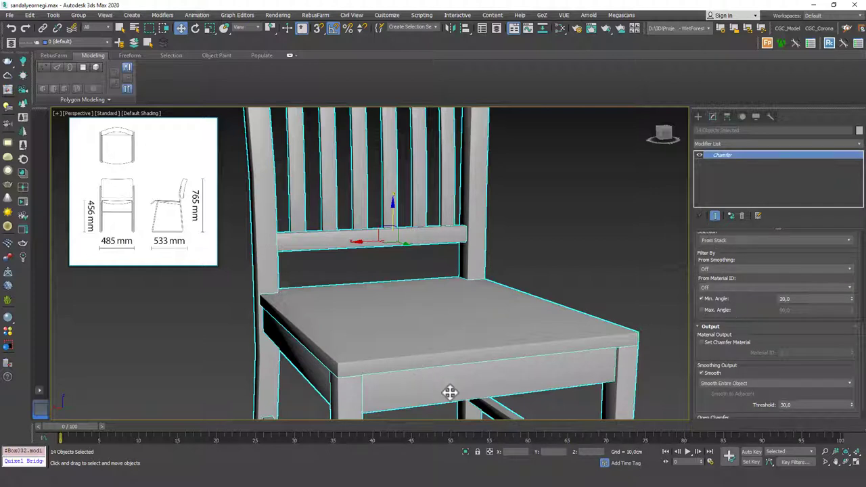
scroll(737, 328, "down", 1)
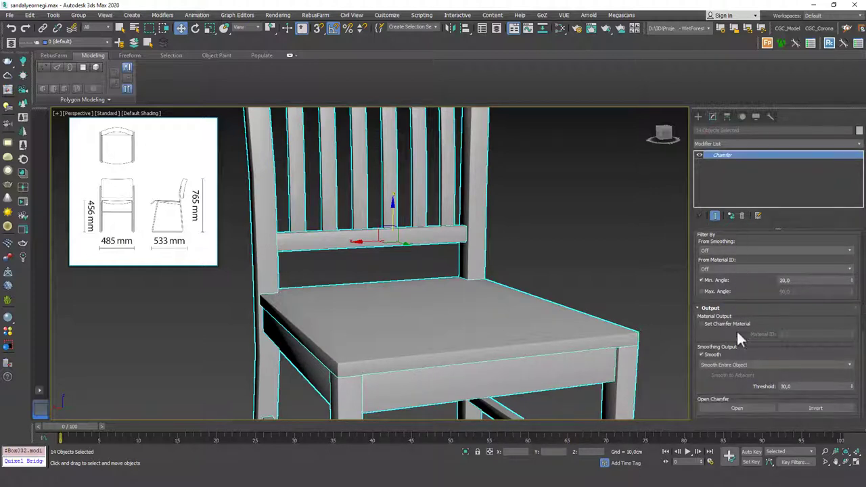
left_click(723, 364)
left_click(724, 381)
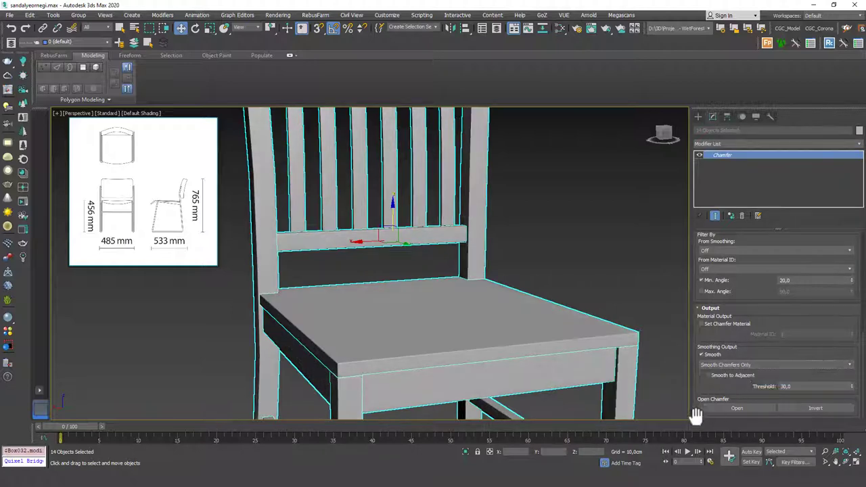
left_click(611, 295)
Inspect the chamfered backrest and back legs, checking the legs' Edit Poly level and comparing with the reference chair.
scroll(456, 232, "down", 5)
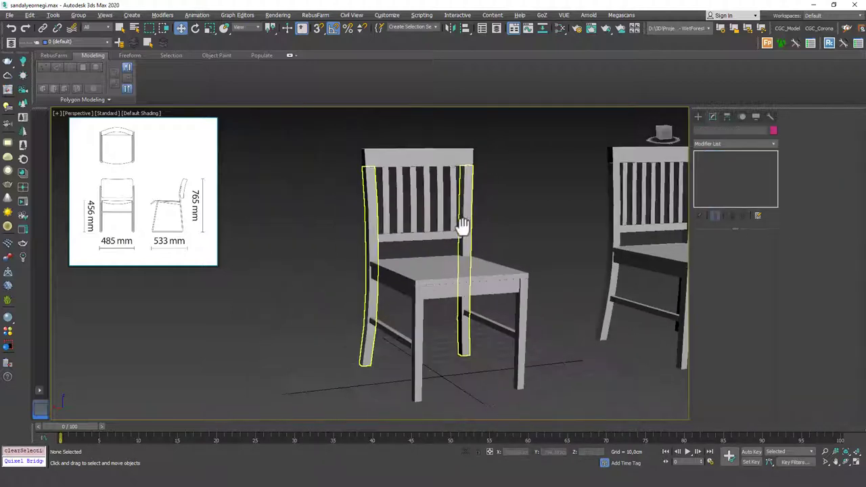
scroll(468, 186, "up", 4)
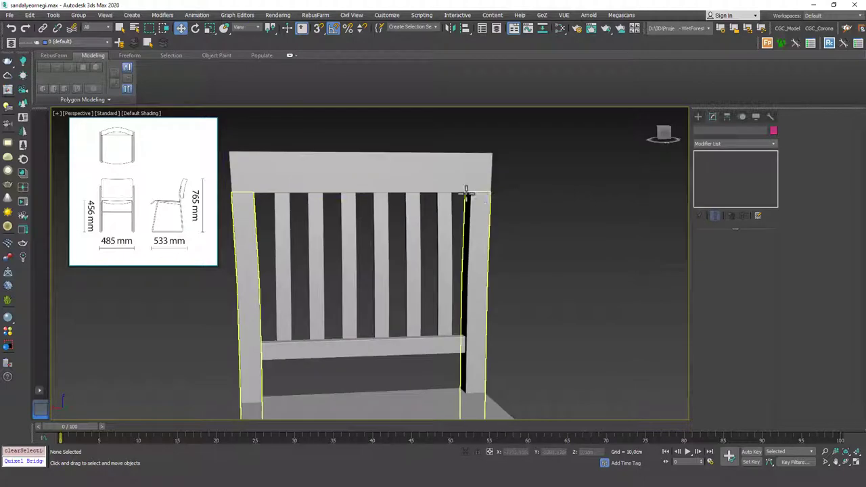
middle_click_drag(518, 218, 624, 207)
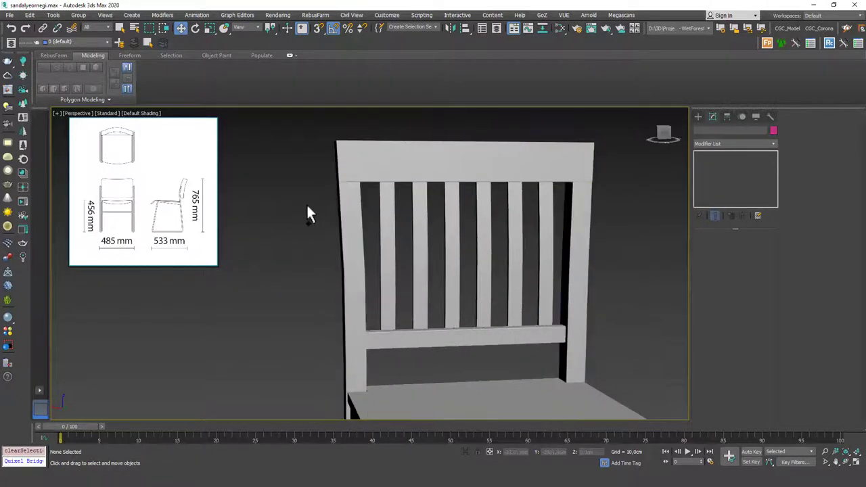
scroll(320, 254, "down", 4)
left_click(350, 225)
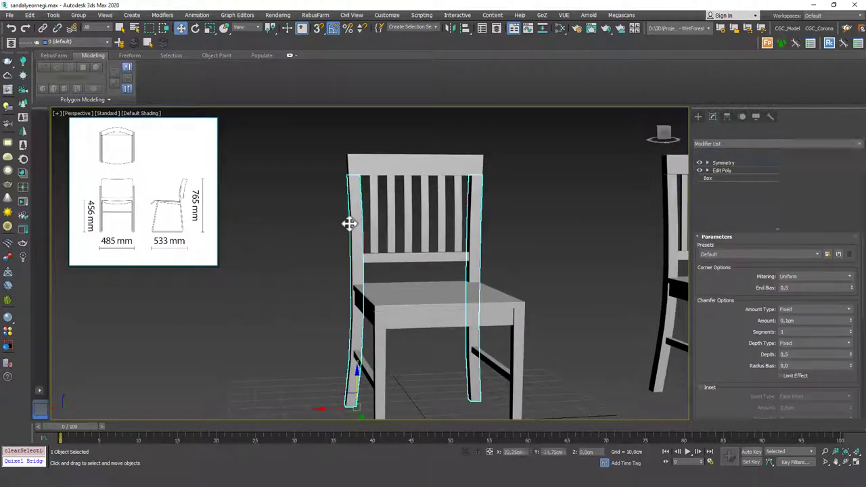
left_click(751, 170)
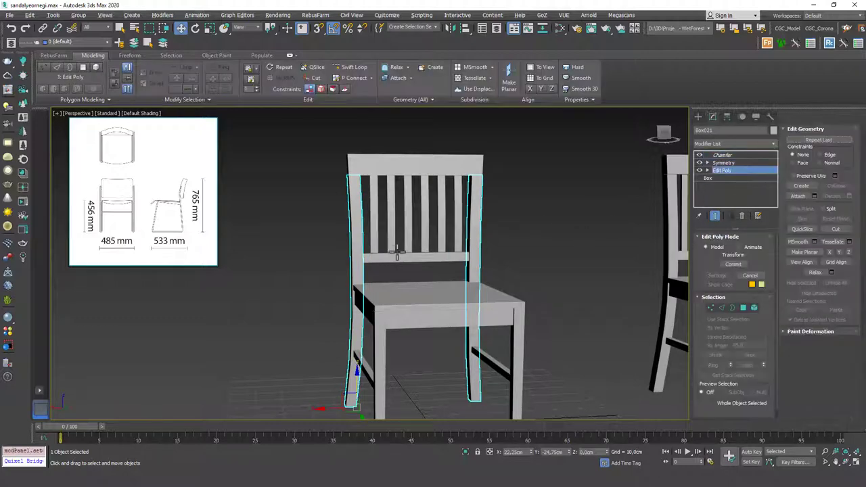
mouse_move(397, 251)
middle_mouse_down("alt")
mouse_move(406, 216)
mouse_move(388, 247)
middle_mouse_up("alt")
scroll(405, 217, "down", 2)
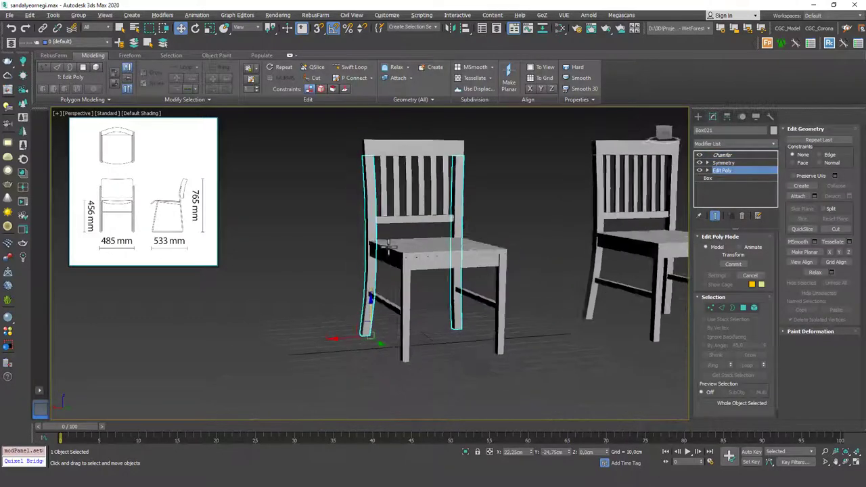
left_click(504, 153)
middle_click_drag(465, 253, 486, 268, "alt")
scroll(482, 261, "down", 3)
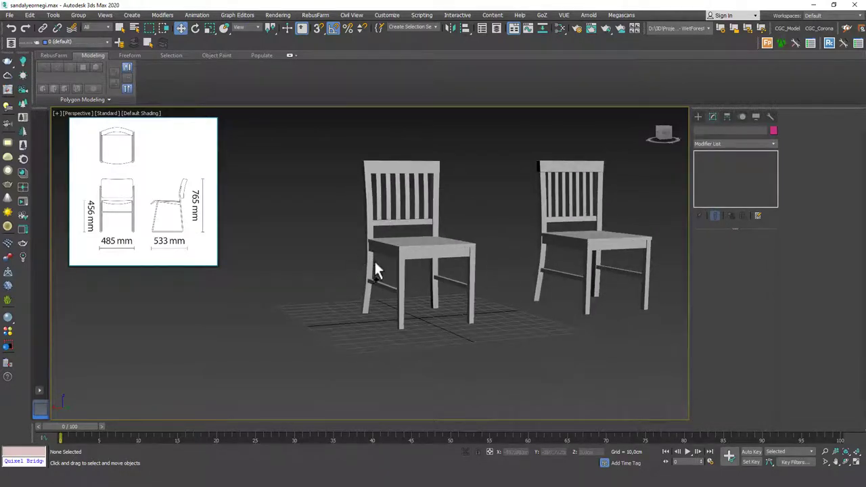
Display edged faces and open the back legs' Edit Poly level with the modifiers above it hidden.
scroll(378, 265, "up", 5)
scroll(388, 244, "up", 5)
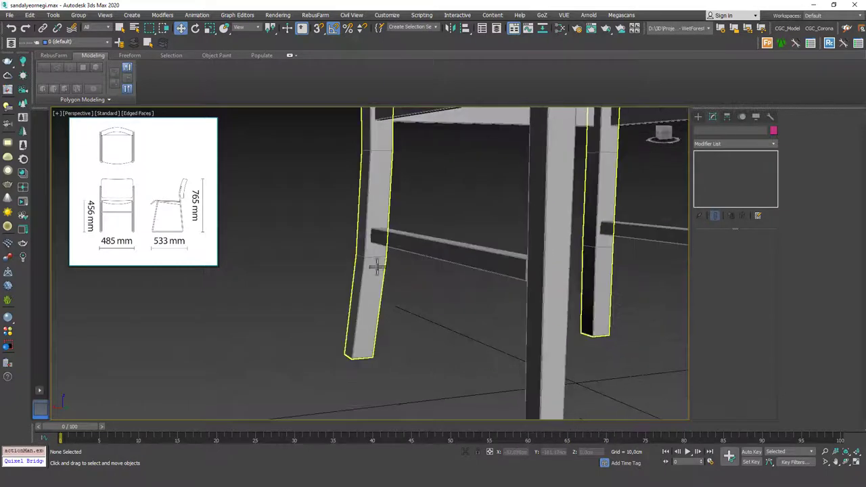
key("F4")
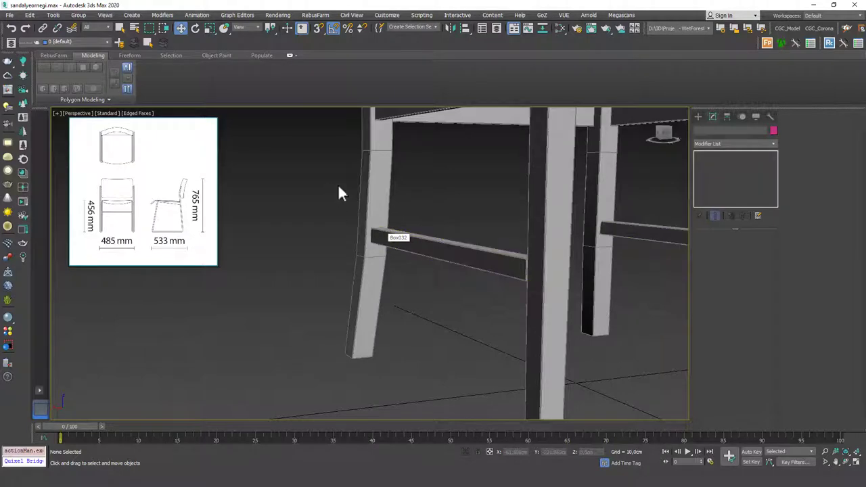
left_click(364, 300)
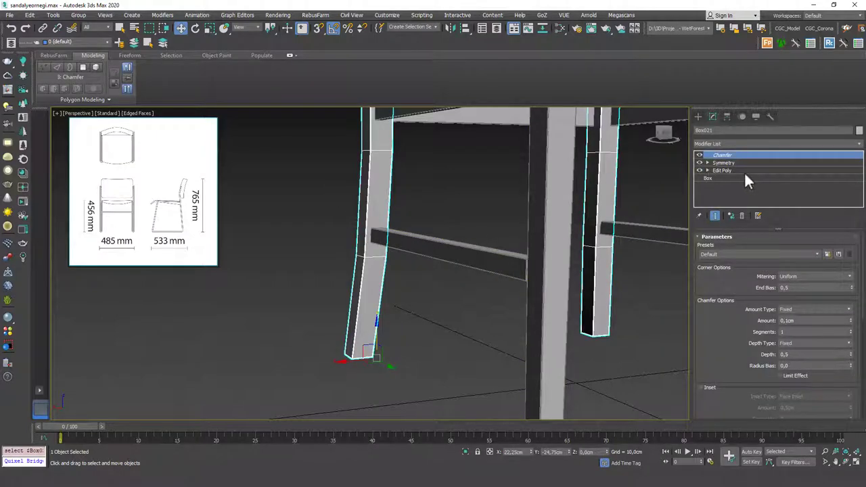
left_click(721, 171)
middle_click_drag(404, 252, 431, 241, "alt")
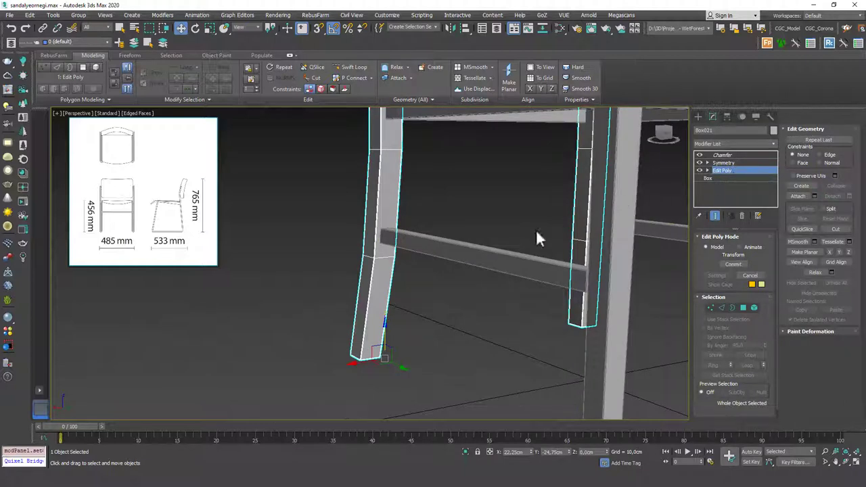
middle_click_drag(535, 230, 556, 221, "alt")
left_click(714, 215)
middle_click_drag(511, 248, 534, 236, "alt")
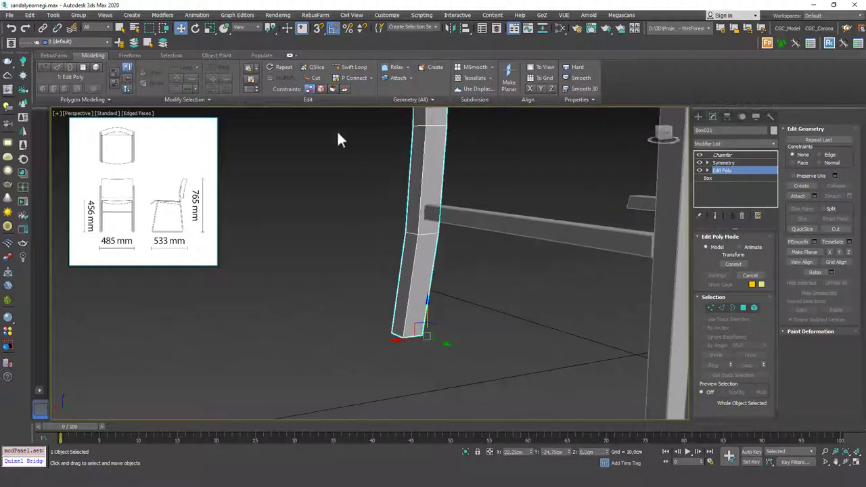
Insert an edge loop with Swift Loop in the back leg just above the lower side stretcher.
left_click(352, 67)
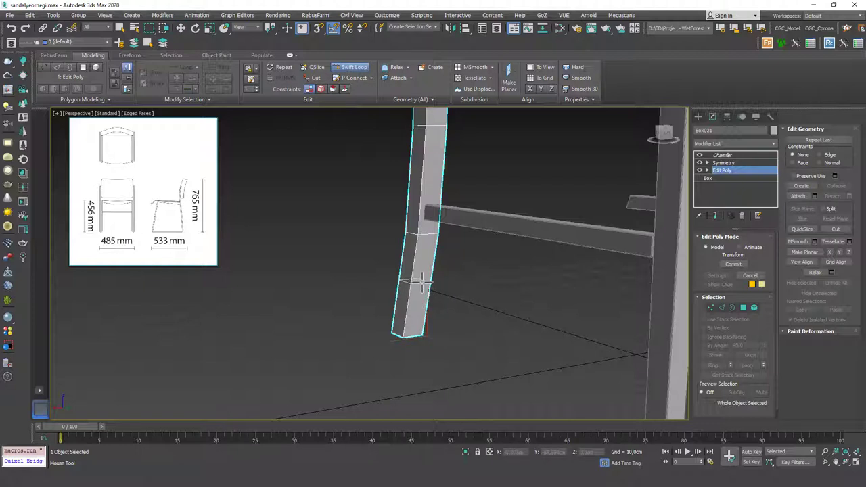
left_click(423, 172)
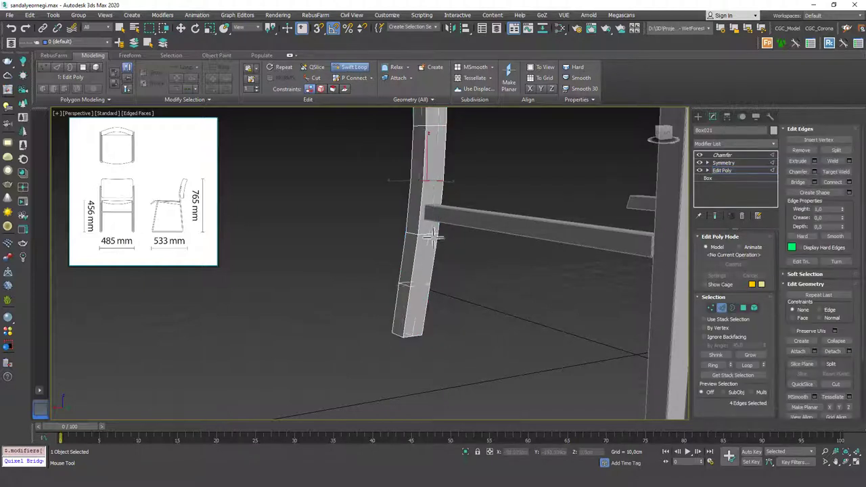
middle_click_drag(423, 173, 419, 202, "alt")
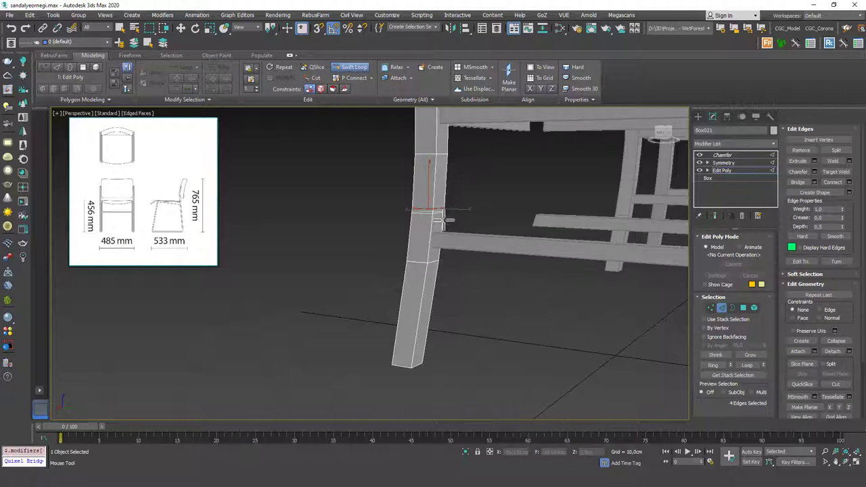
Insert an edge loop with Swift Loop across the back leg's lowest section, between the lower side stretcher and the foot.
left_click(433, 260)
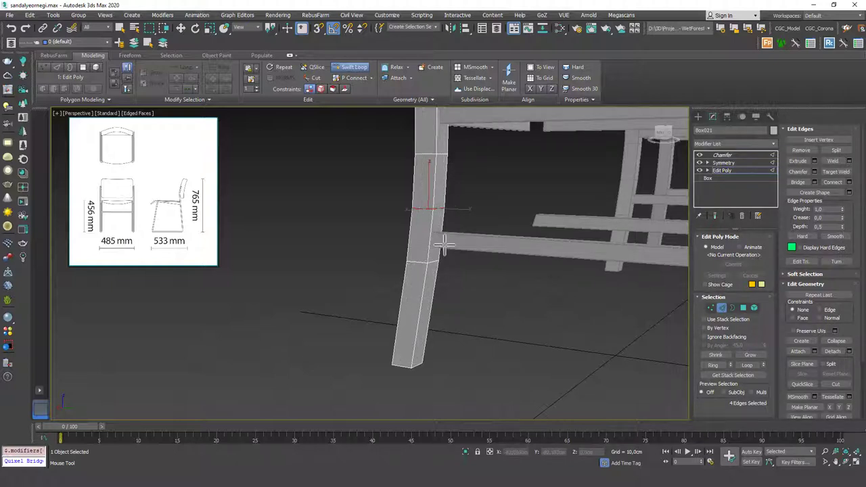
left_click(418, 324, "shift")
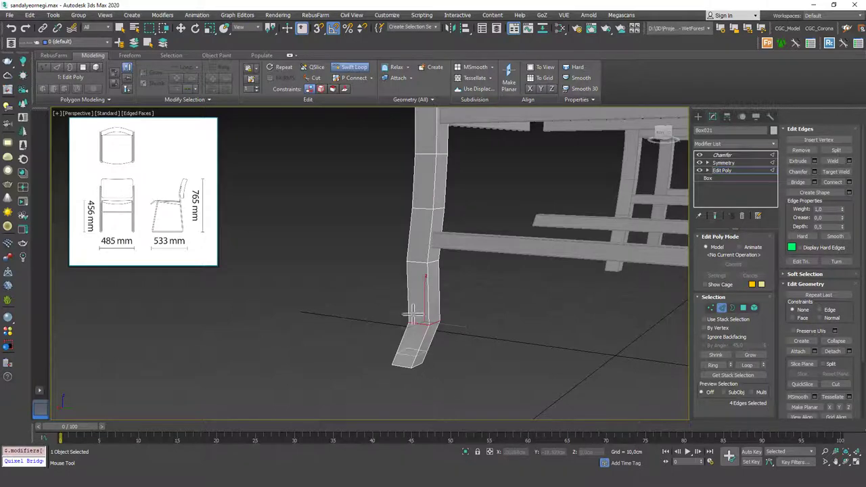
middle_click_drag(413, 313, 446, 218, "alt")
key("w")
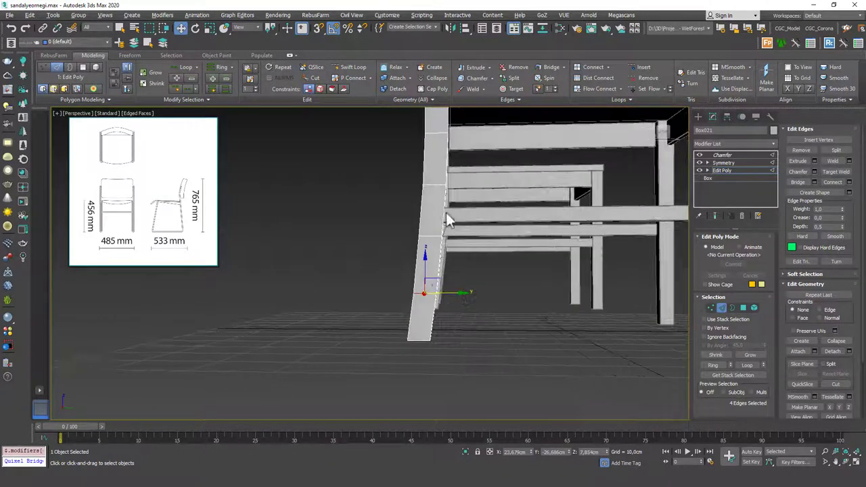
middle_click_drag(417, 331, 407, 362, "alt")
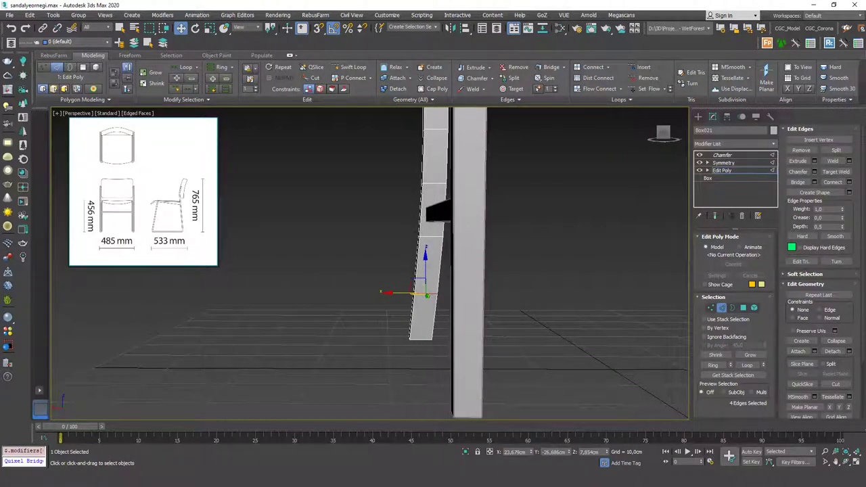
Insert an edge loop with Swift Loop in the back leg just above the lower backrest rail.
scroll(417, 291, "down", 5)
middle_click_drag(407, 219, 442, 315)
middle_click_drag(441, 162, 431, 275)
scroll(444, 262, "up", 3)
middle_click_drag(432, 317, 436, 252)
middle_click_drag(436, 252, 465, 217, "alt")
scroll(438, 265, "up", 6)
scroll(436, 250, "down", 3)
left_click(353, 67)
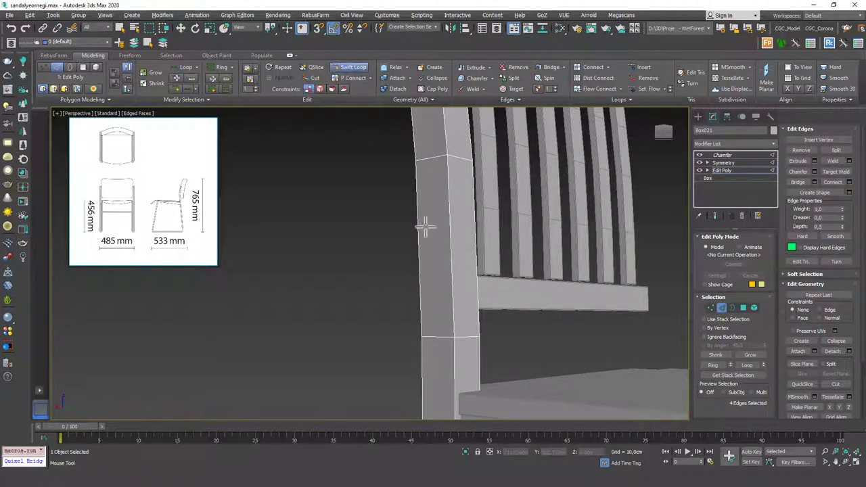
left_click(447, 249)
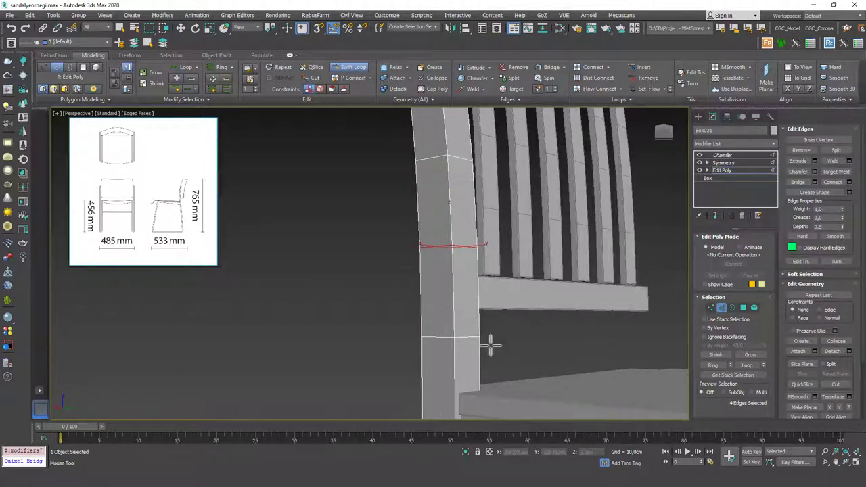
Hide the edged faces and add a Swift Loop edge loop to the back leg at seat height.
scroll(467, 318, "down", 10)
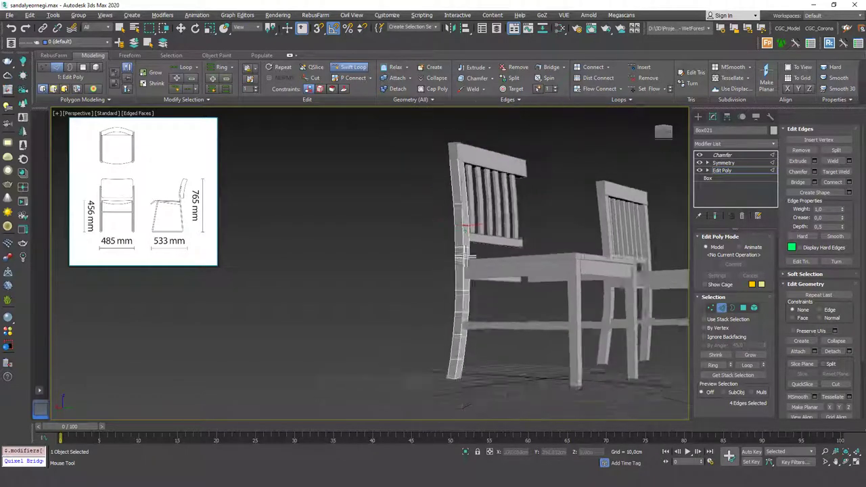
middle_click_drag(464, 269, 422, 246)
key("F4")
scroll(436, 264, "up", 3)
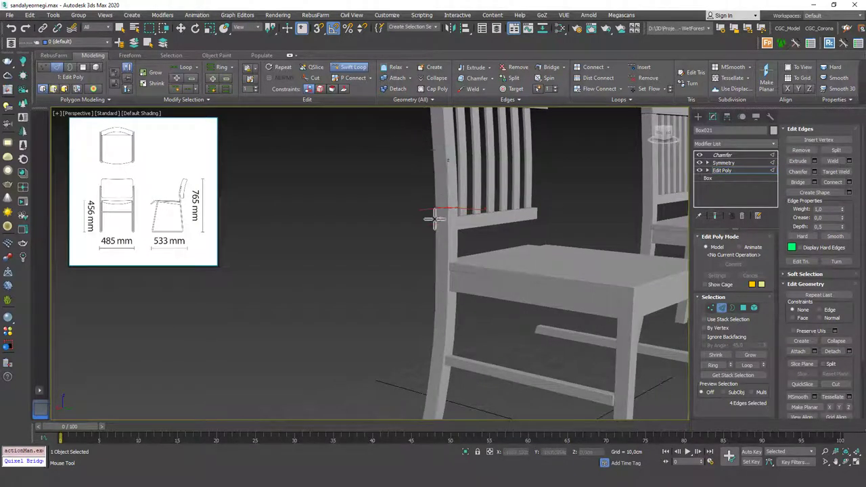
left_click(446, 270)
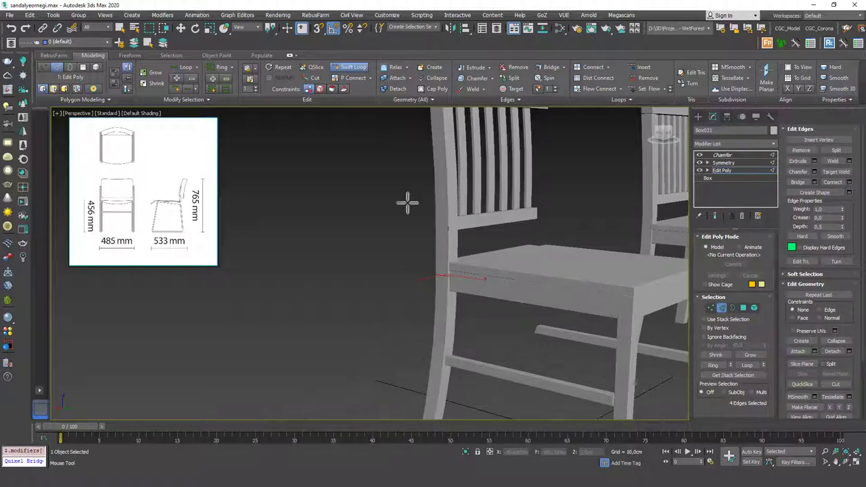
key("w")
Return the back legs to their Chamfer modifier level, deselect them and inspect the whole chair.
scroll(377, 286, "down", 5)
scroll(353, 295, "up", 4)
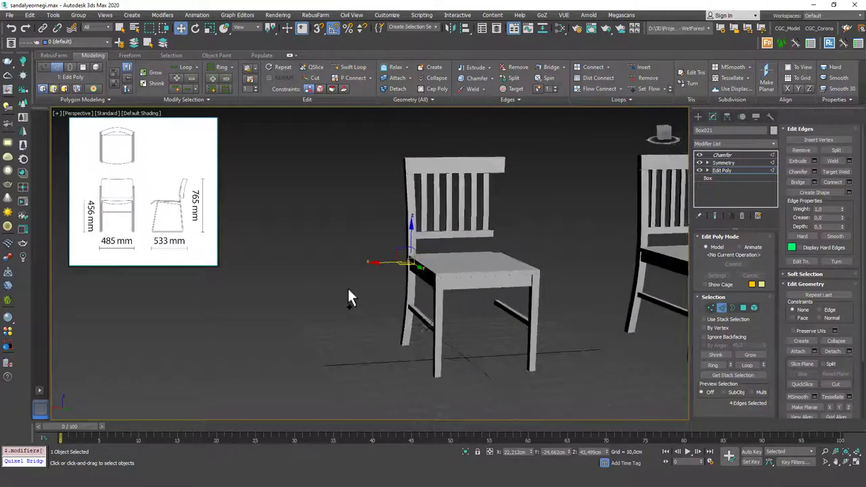
left_click(722, 155)
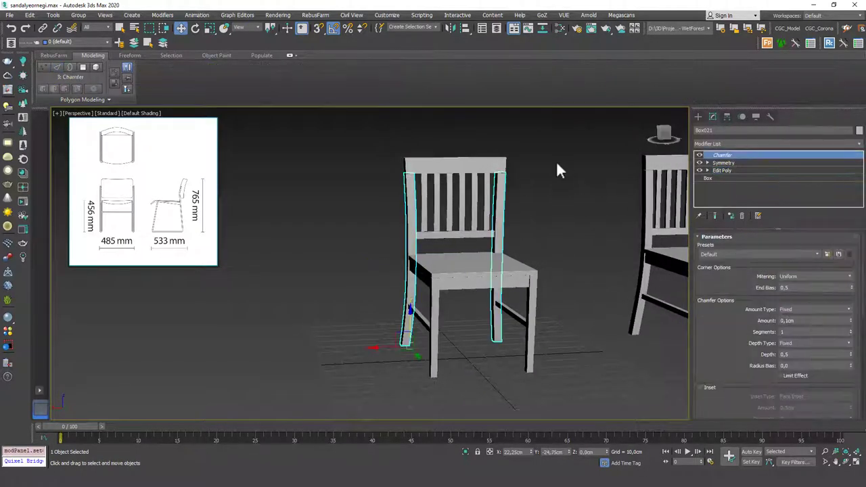
left_click(556, 163)
scroll(443, 226, "down", 5)
middle_click_drag(444, 234, 468, 223, "alt")
middle_click_drag(468, 223, 469, 184)
scroll(430, 239, "up", 5)
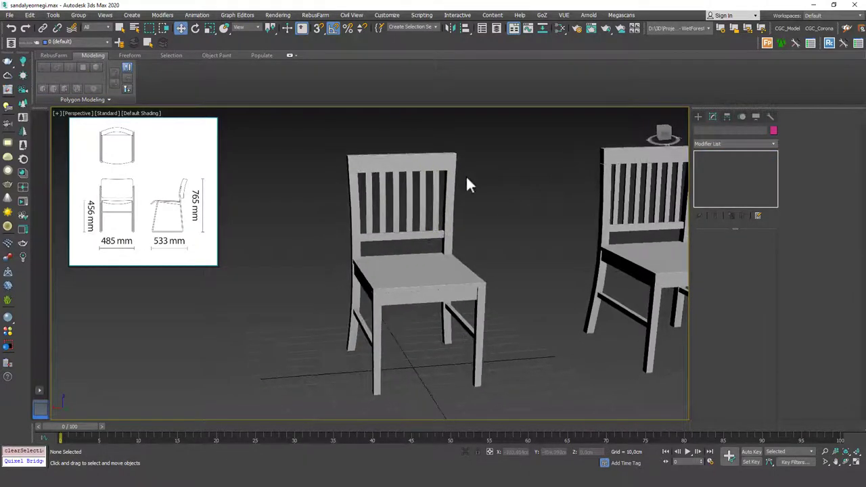